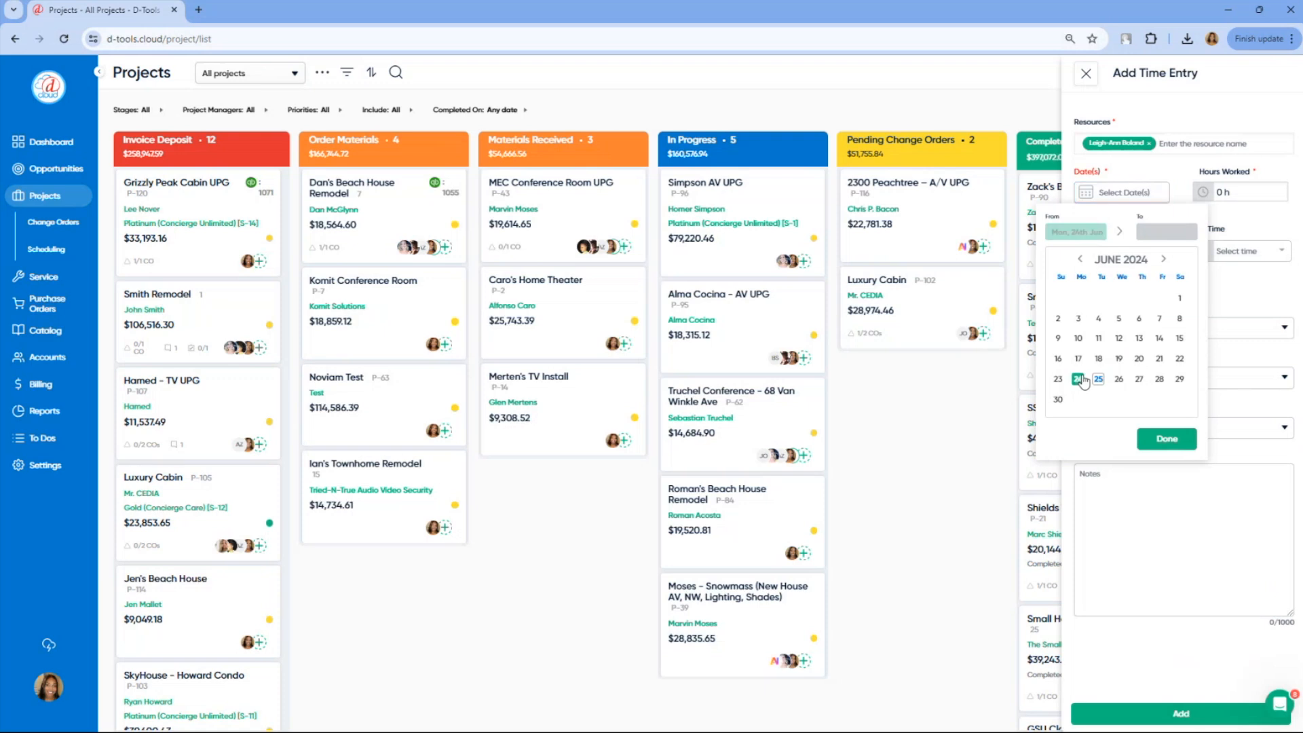
Set the time entry's date to 06/24/2024 and its hours worked to 8, and add the entry
click(1160, 439)
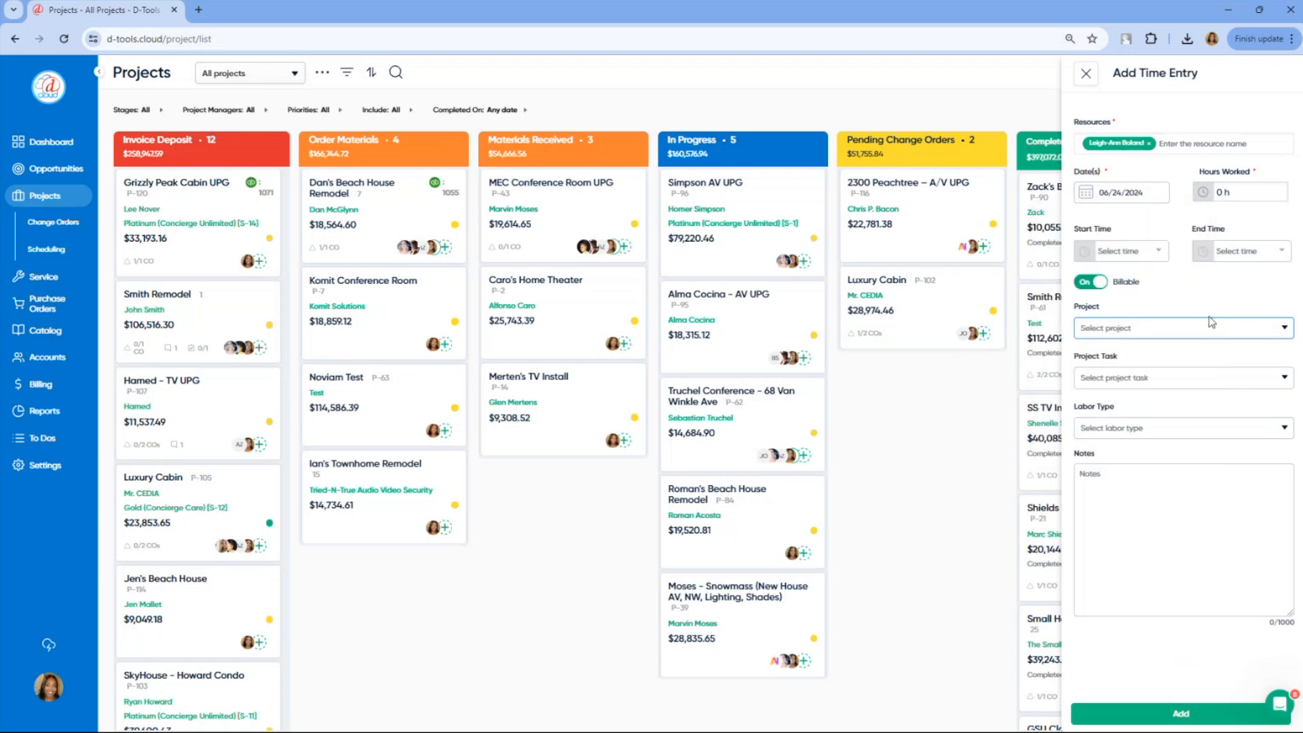
click(1234, 193)
text(8)
click(1181, 295)
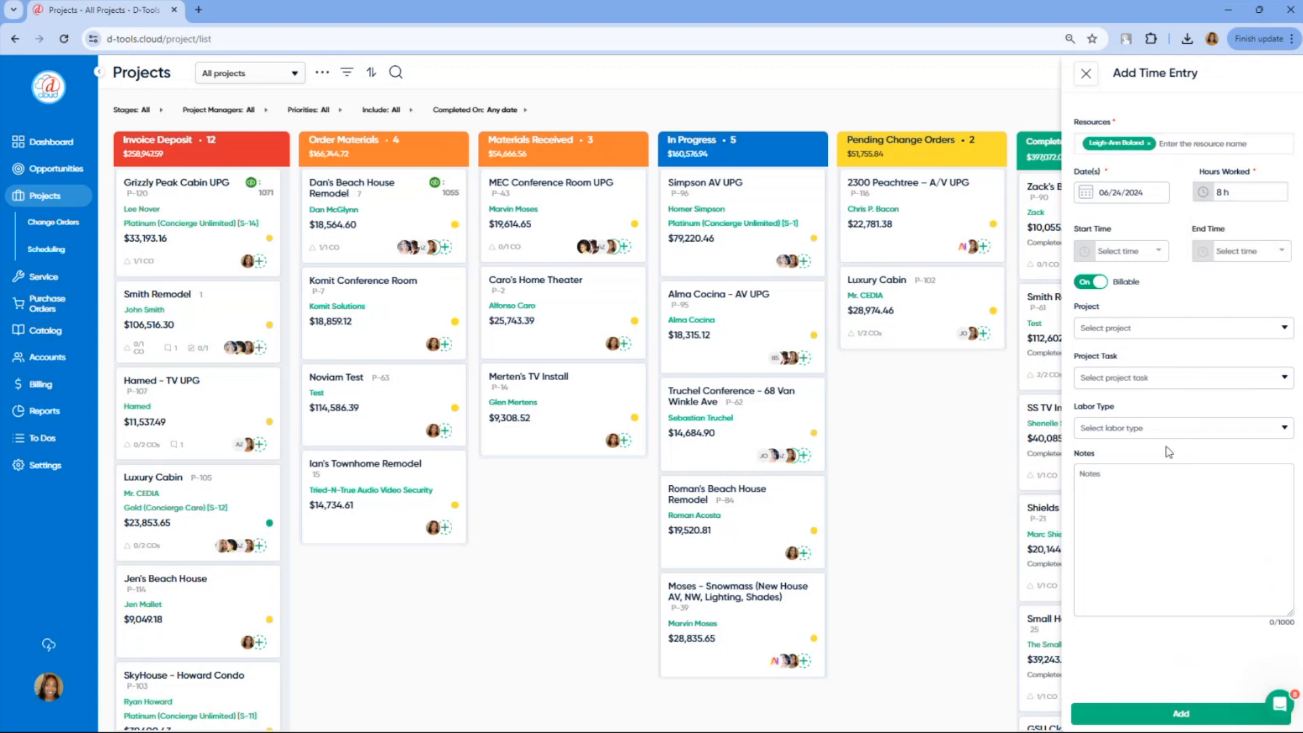
click(1180, 713)
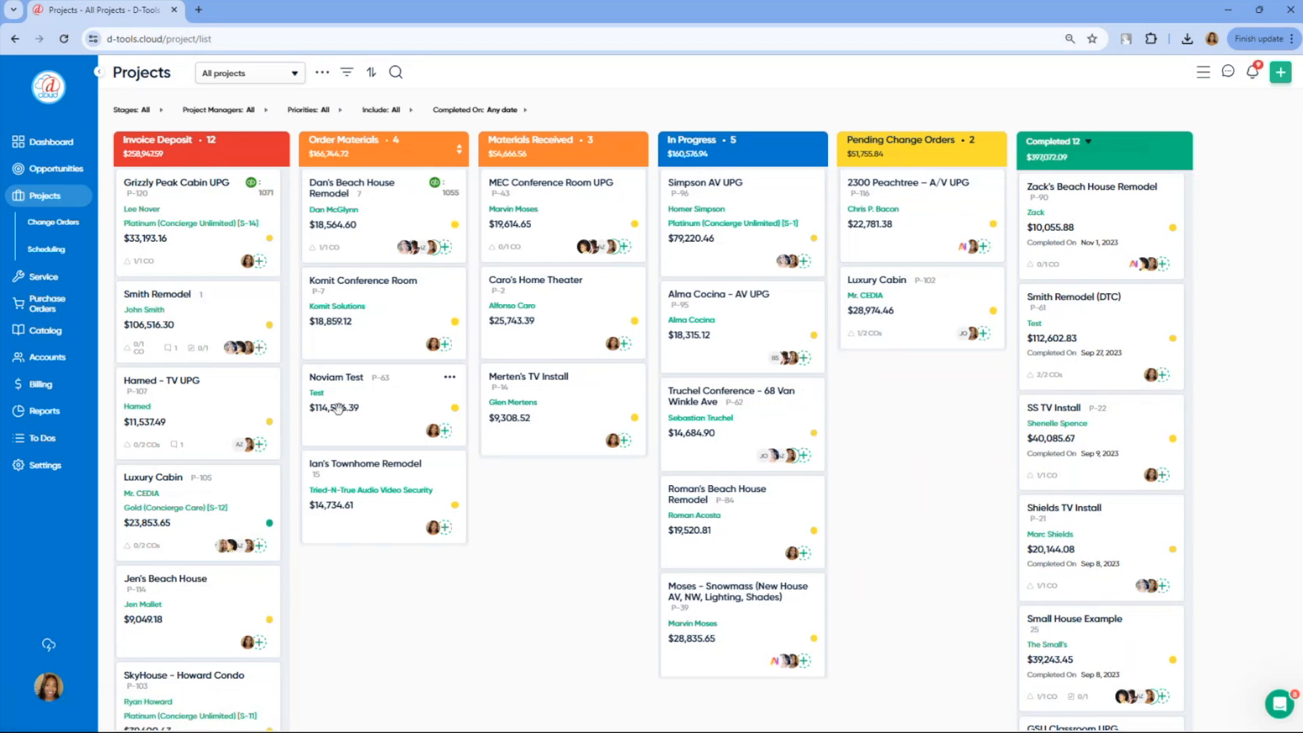
Review the account, catalog, opportunity, project and service permissions of the Project Managers user group in the settings, leaving them unsaved
click(60, 469)
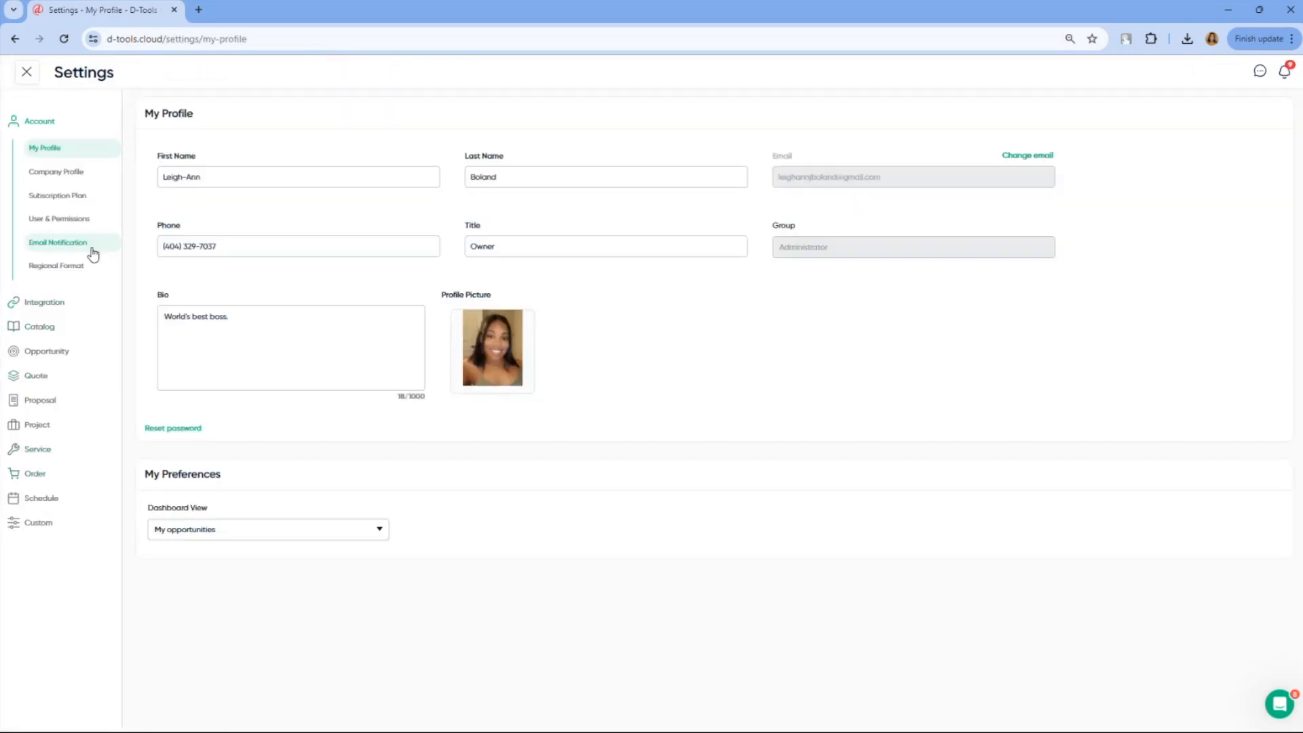
click(81, 227)
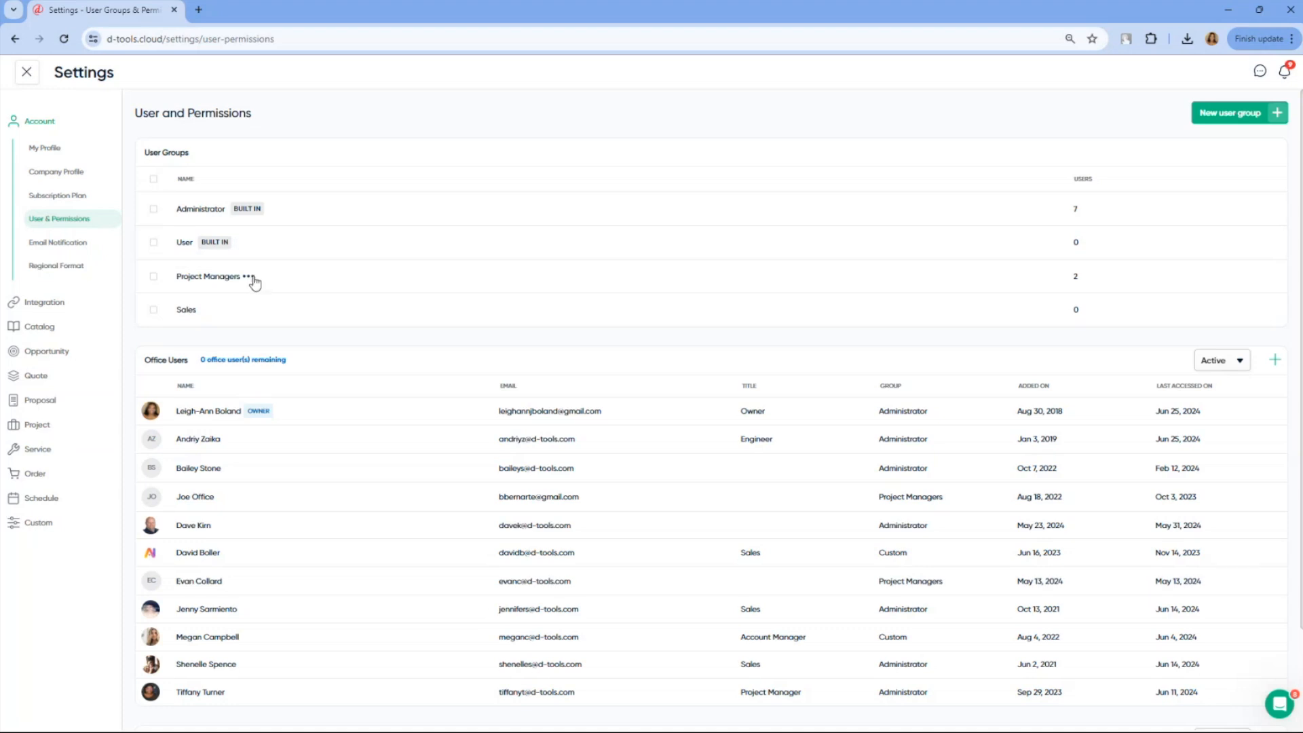
click(254, 277)
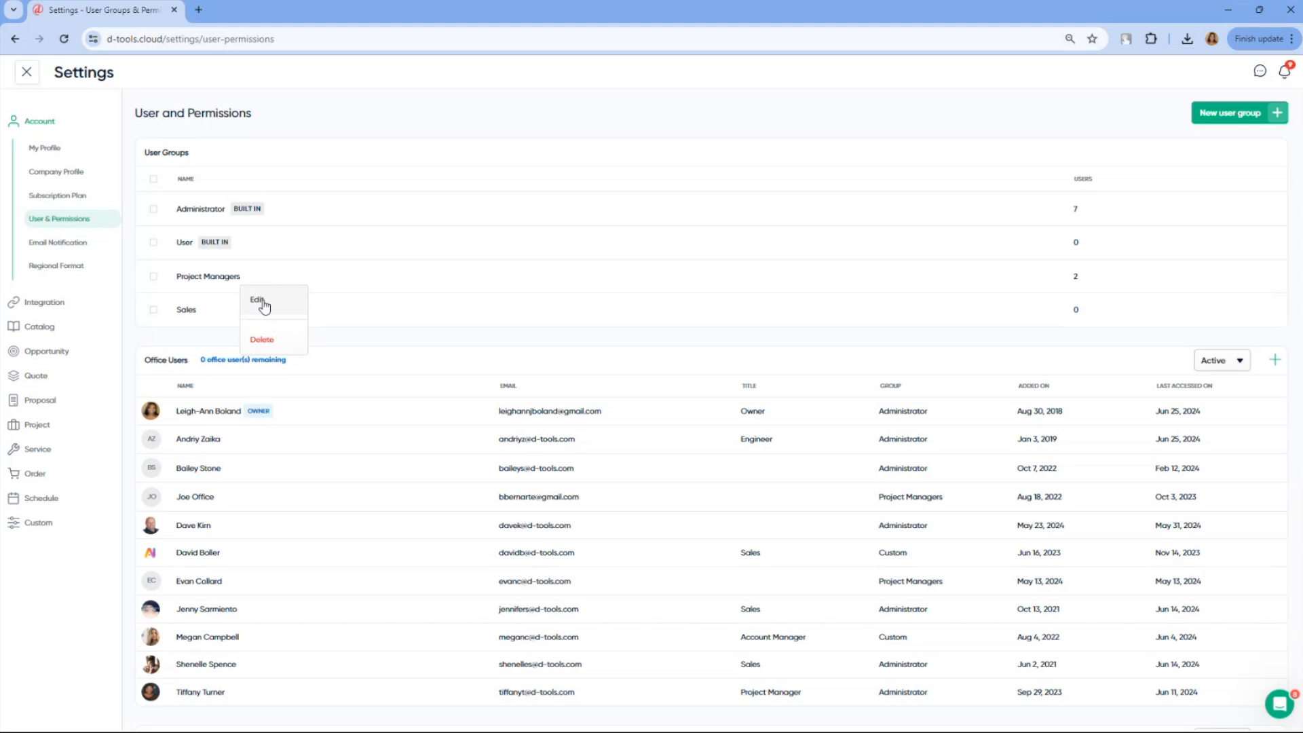
click(261, 303)
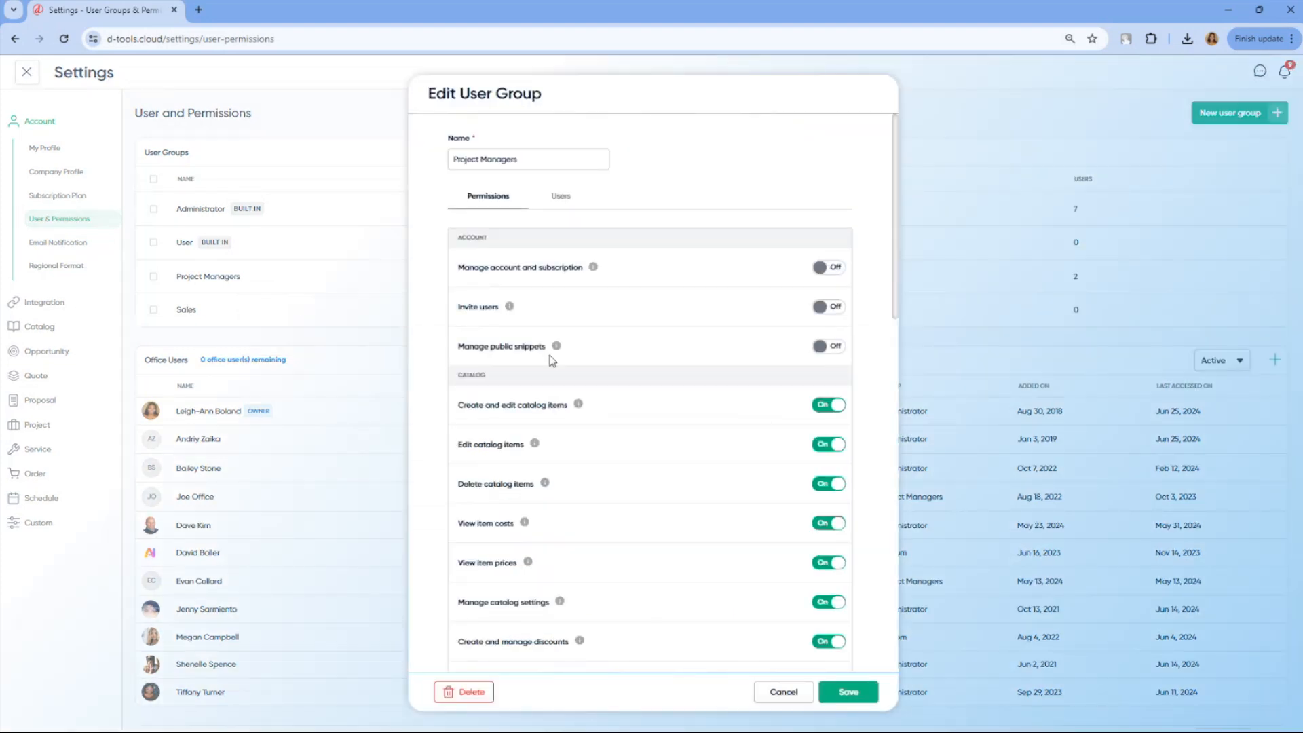
scroll(665, 428, down, 5)
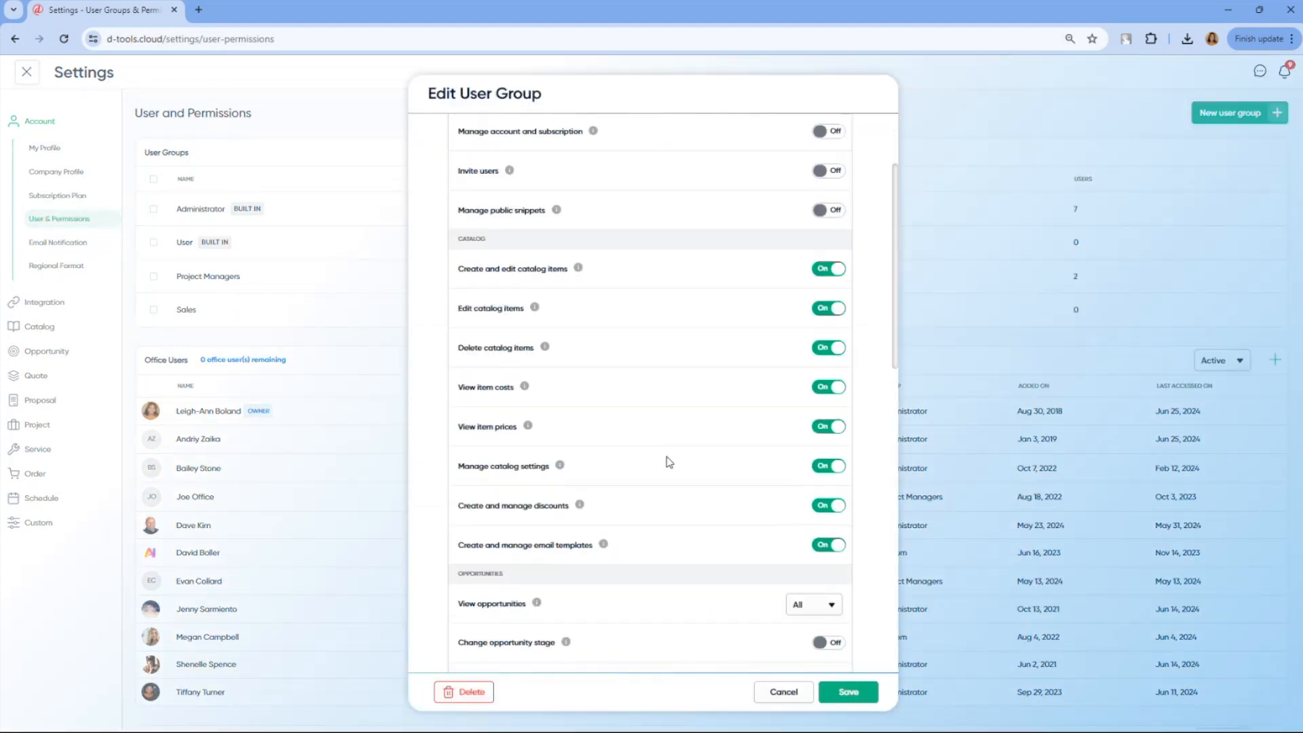
scroll(668, 461, down, 1)
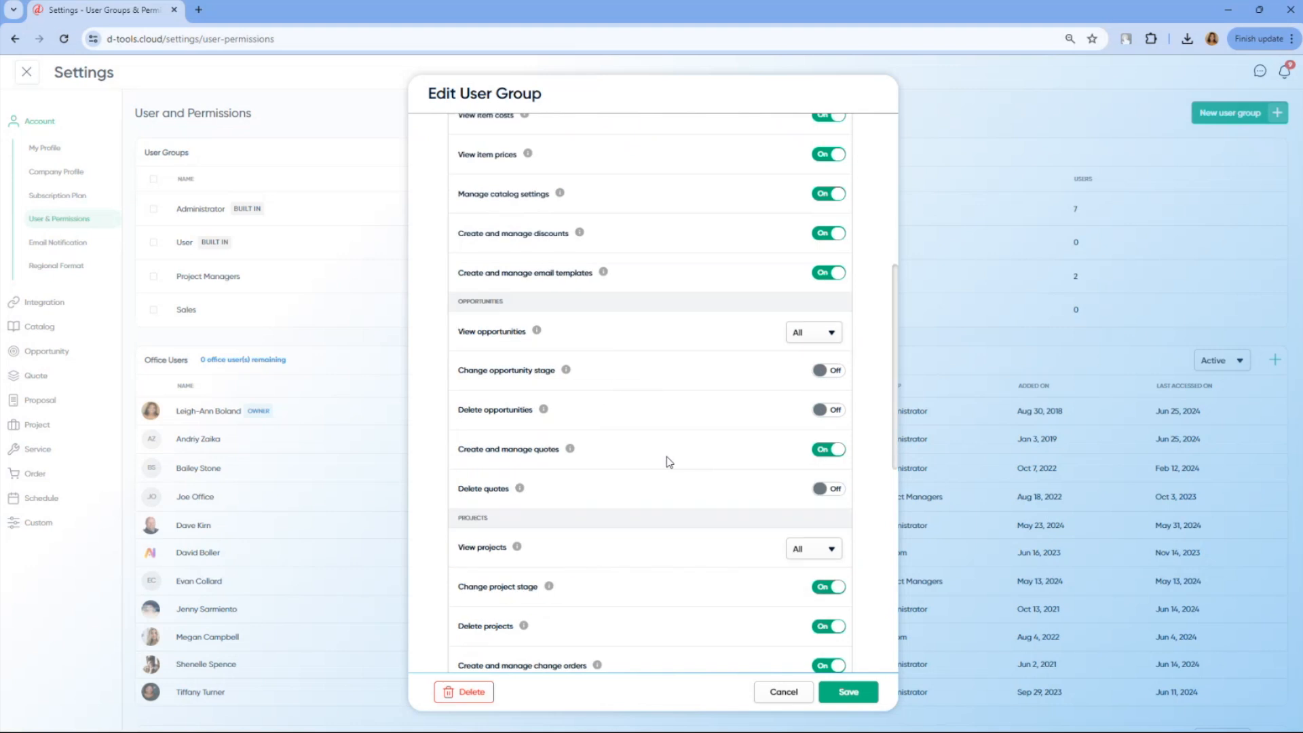
scroll(668, 461, down, 7)
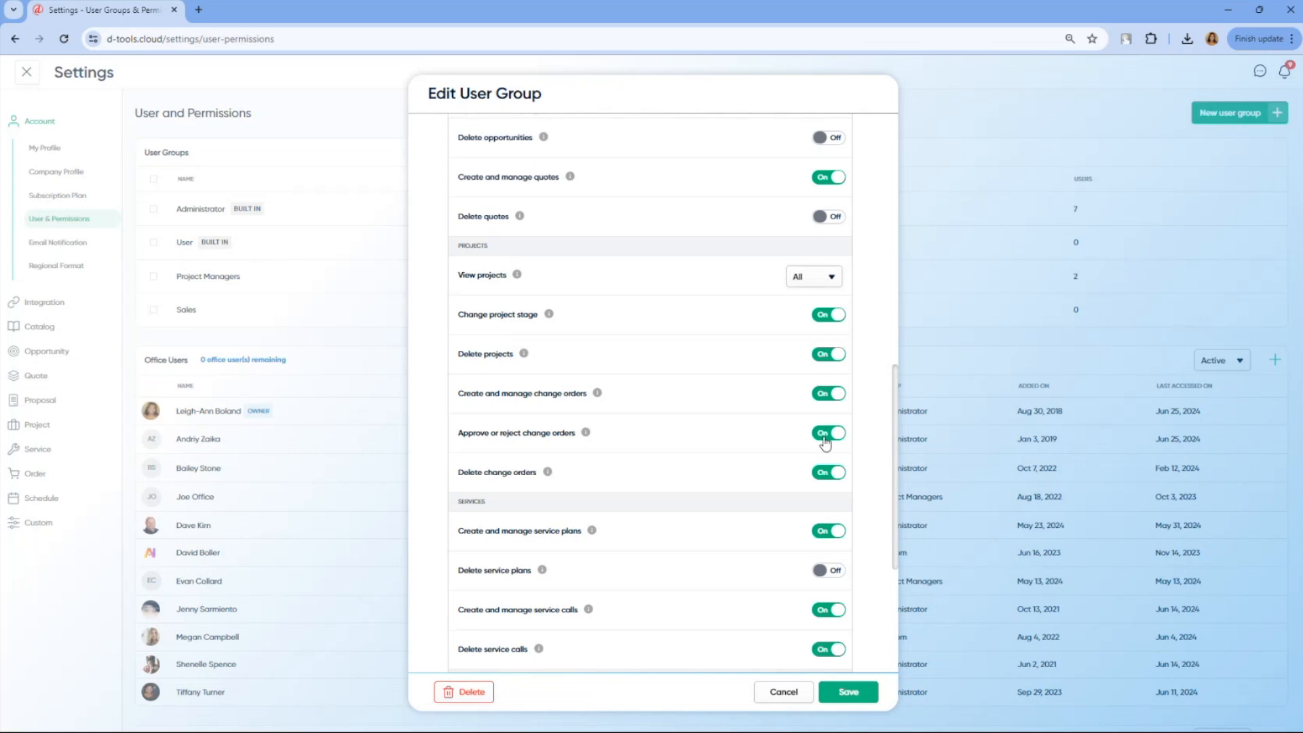
click(803, 692)
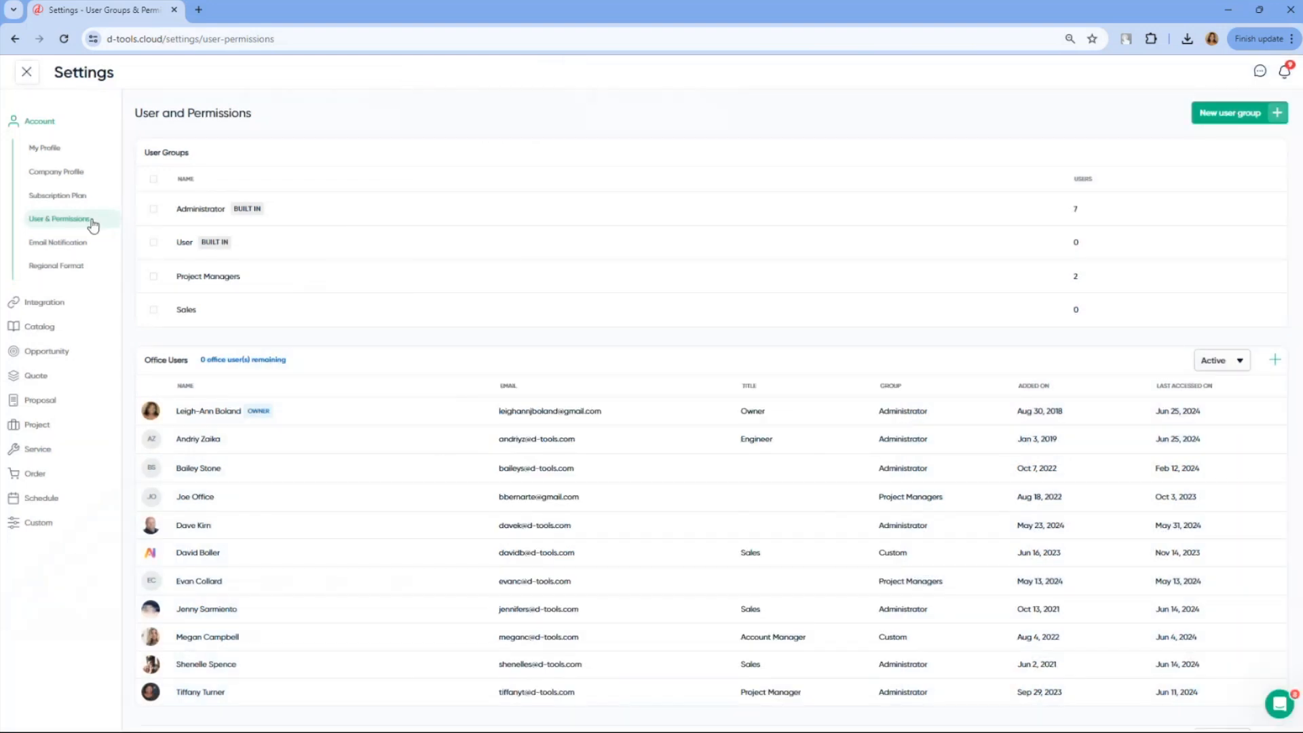
Check which users are assigned to the Project Managers user group, and close the group without saving
mouse_move(239, 304)
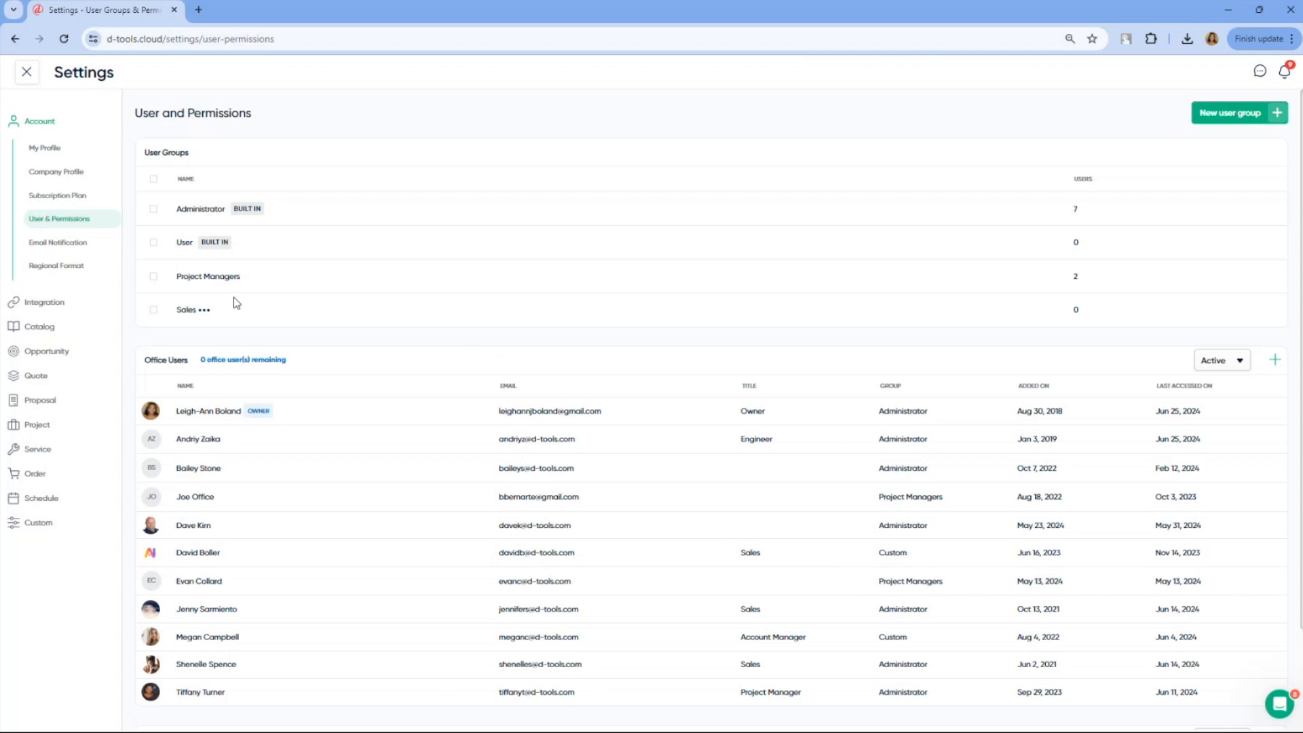
click(248, 279)
click(256, 299)
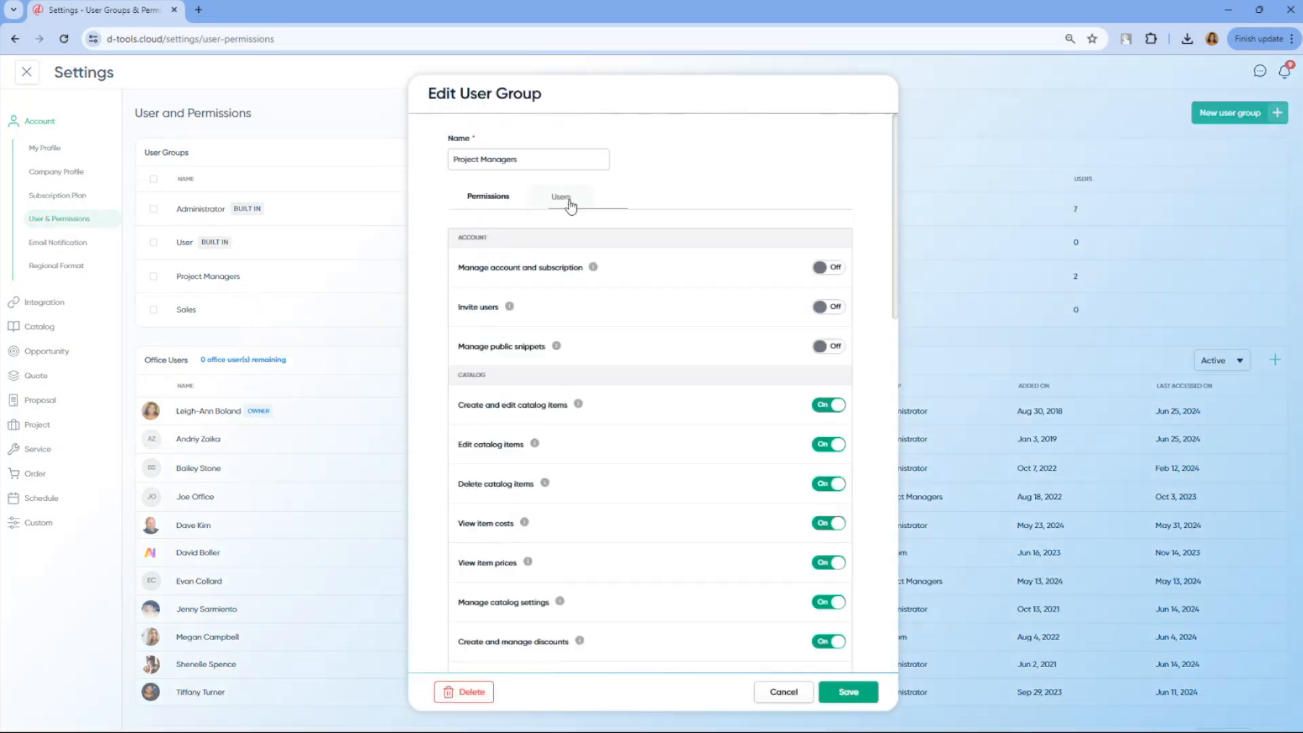
click(571, 206)
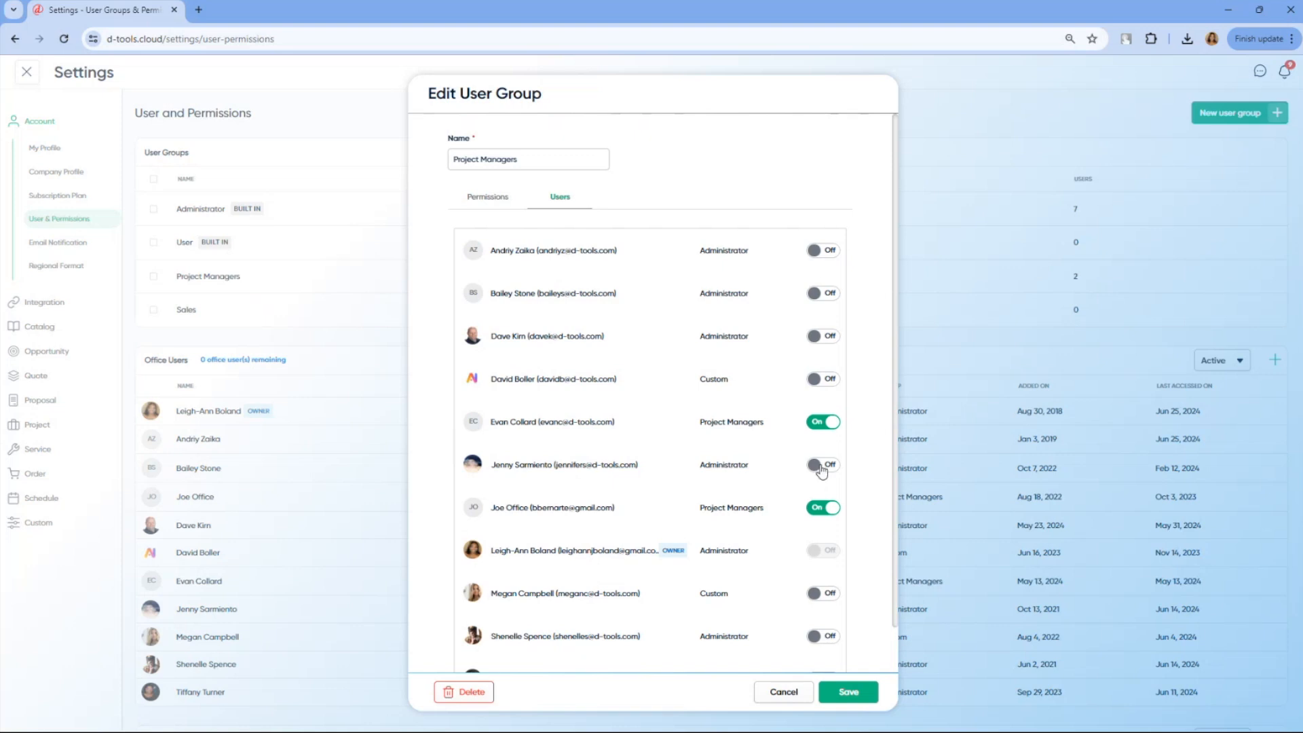
click(784, 693)
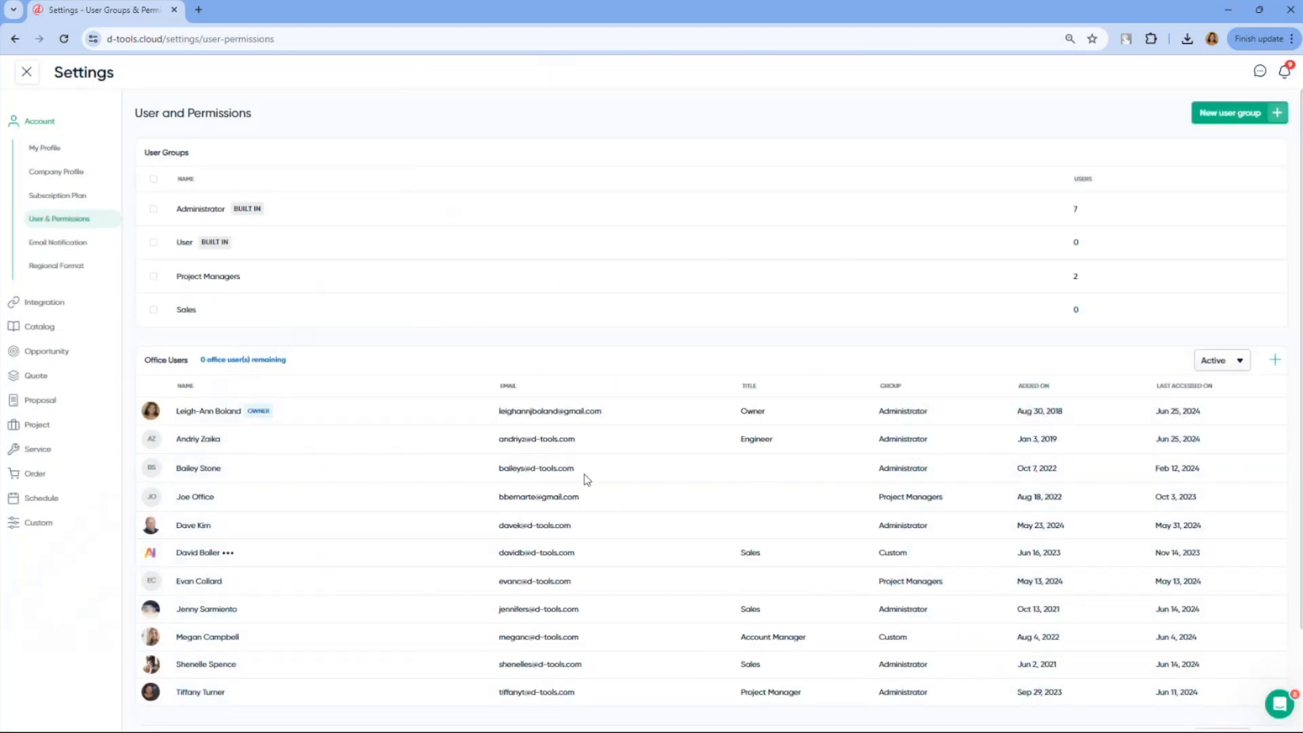
Look over the change order proposal templates in the proposal settings
click(40, 402)
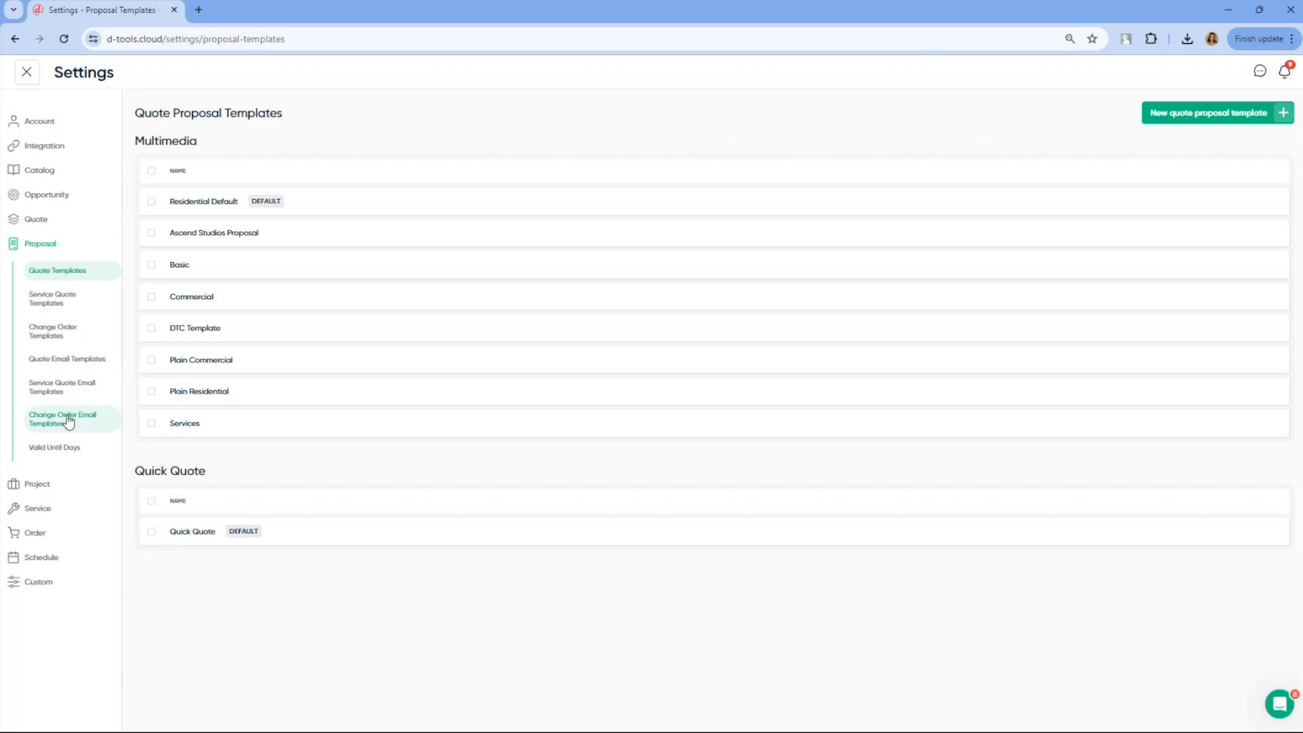
click(71, 341)
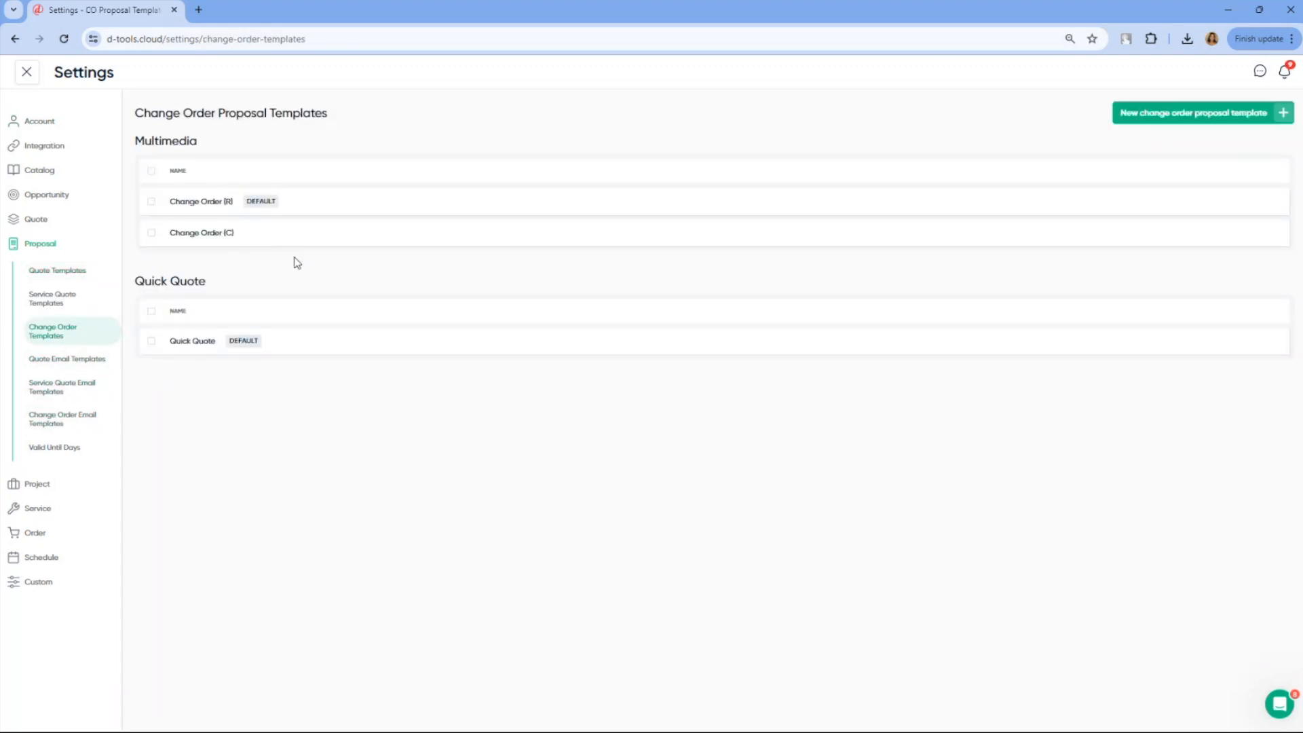
mouse_move(296, 247)
Review the subject and message of the CO Proposal change order email template, and close it without saving
click(74, 425)
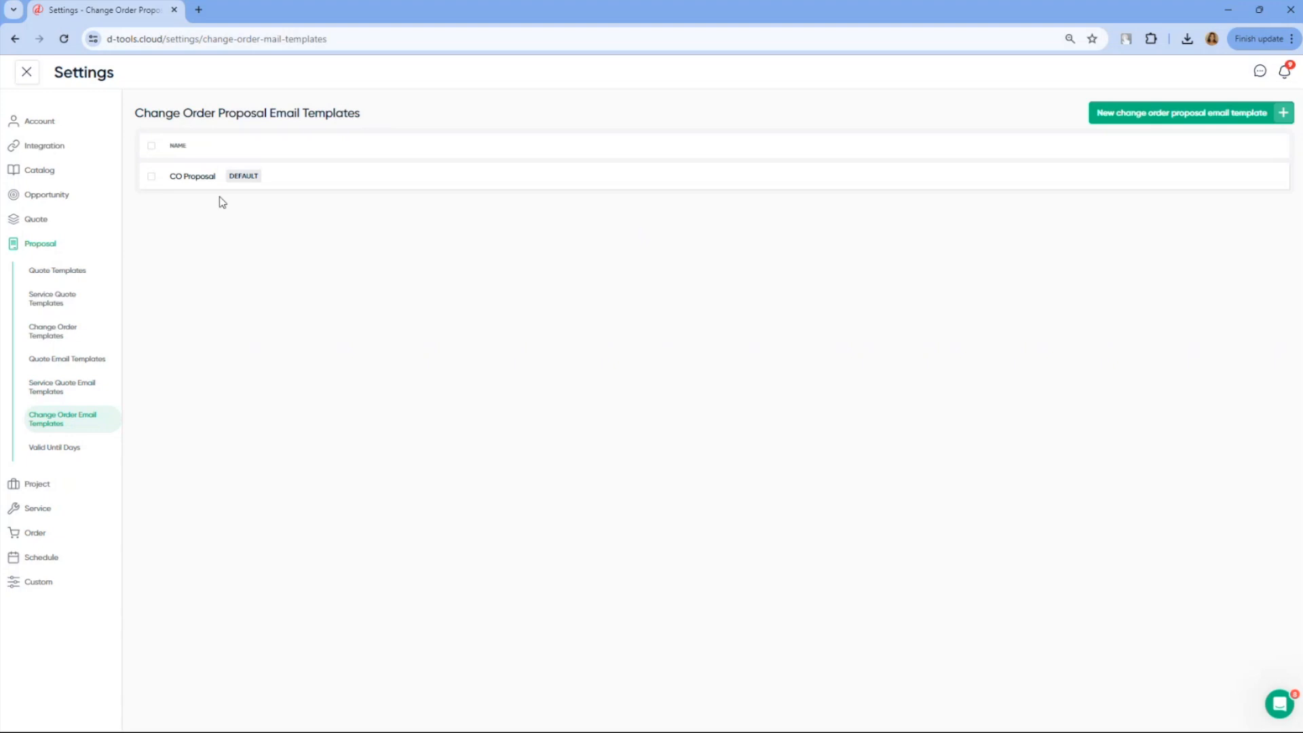
click(274, 176)
click(284, 199)
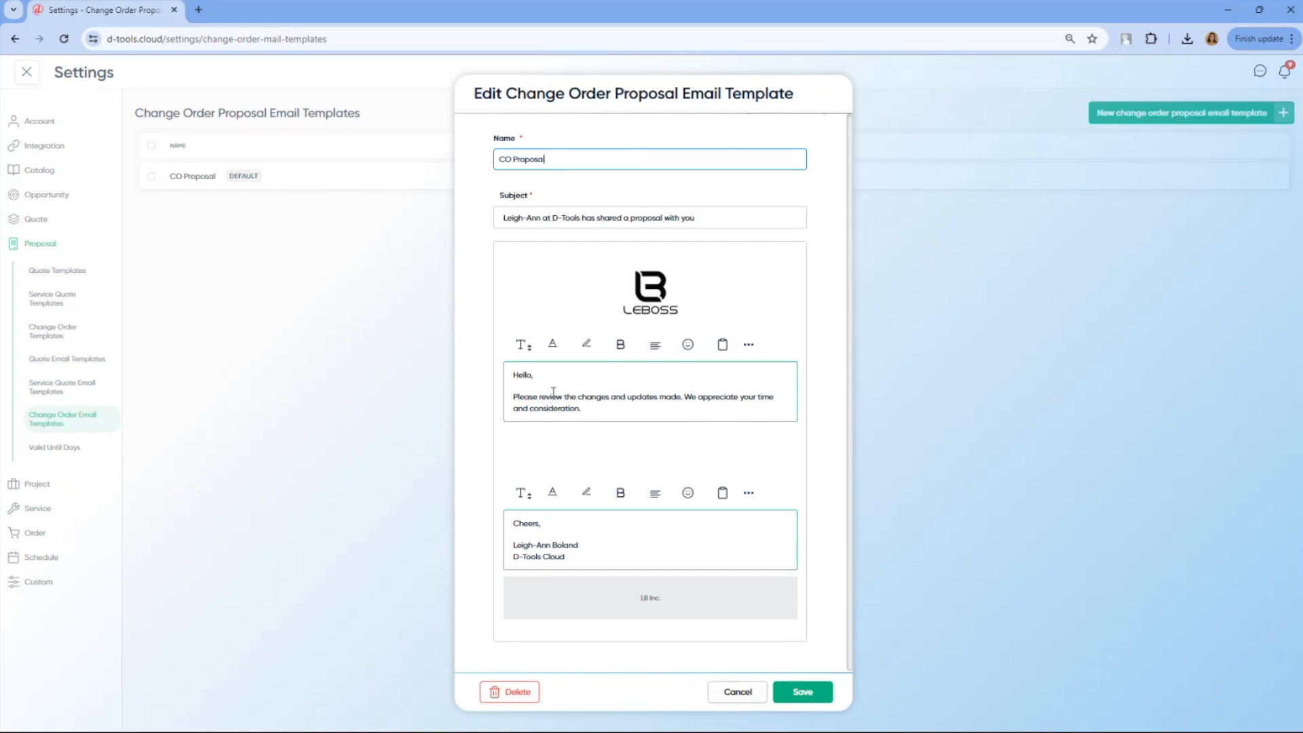
click(746, 698)
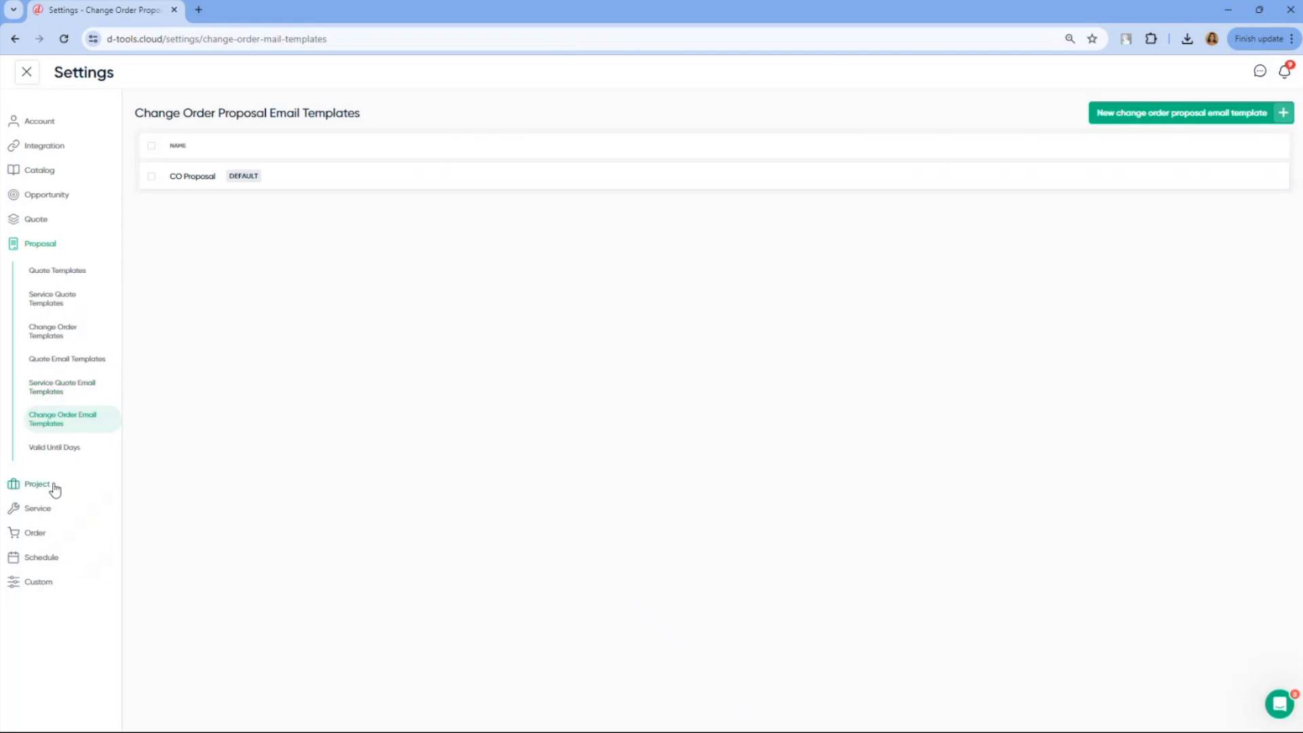
Examine the change order states in the project settings, focusing on the names Approved - PM and Client Accepted
click(54, 486)
click(75, 330)
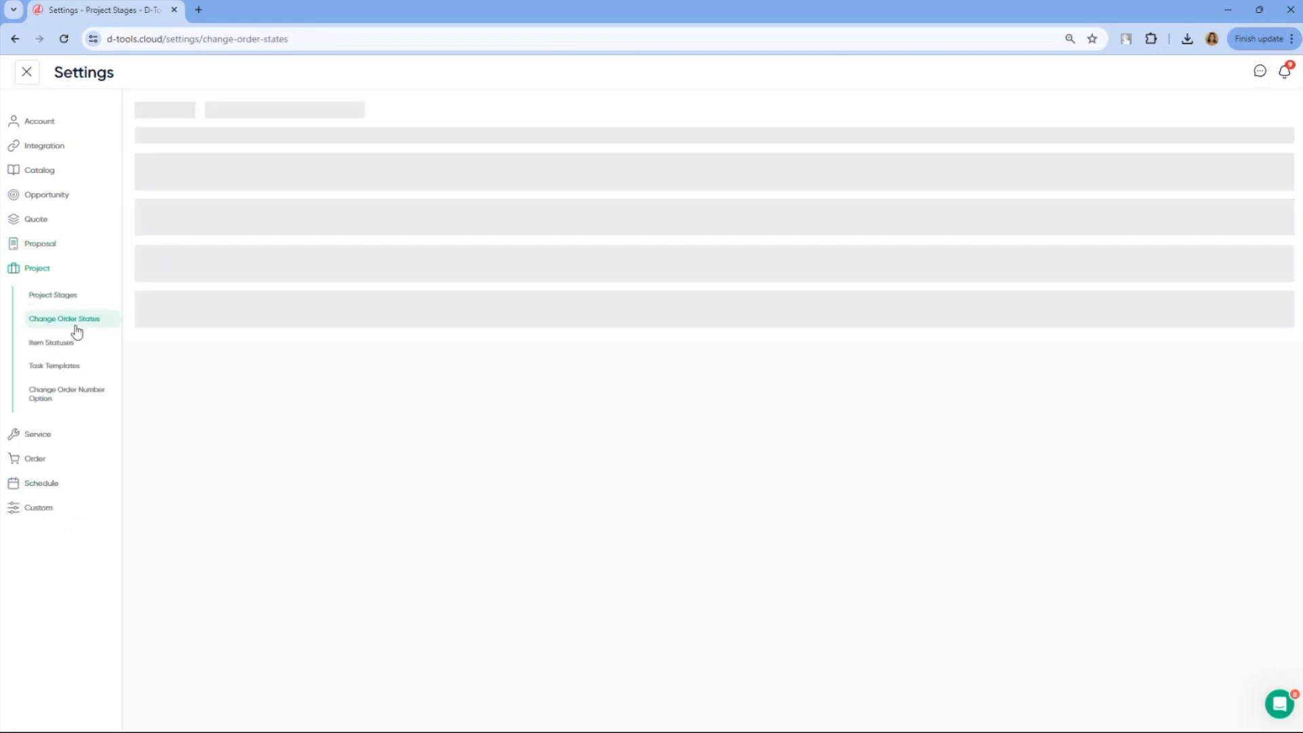
click(491, 298)
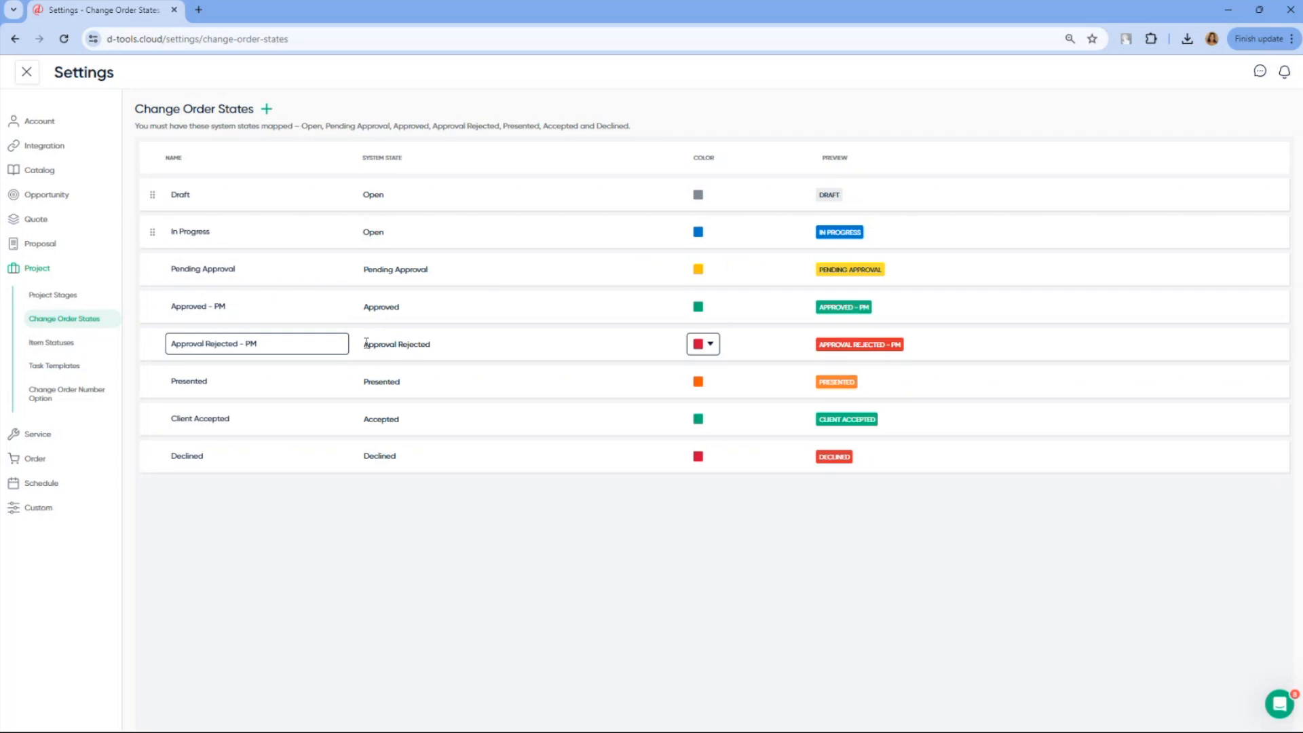
click(203, 318)
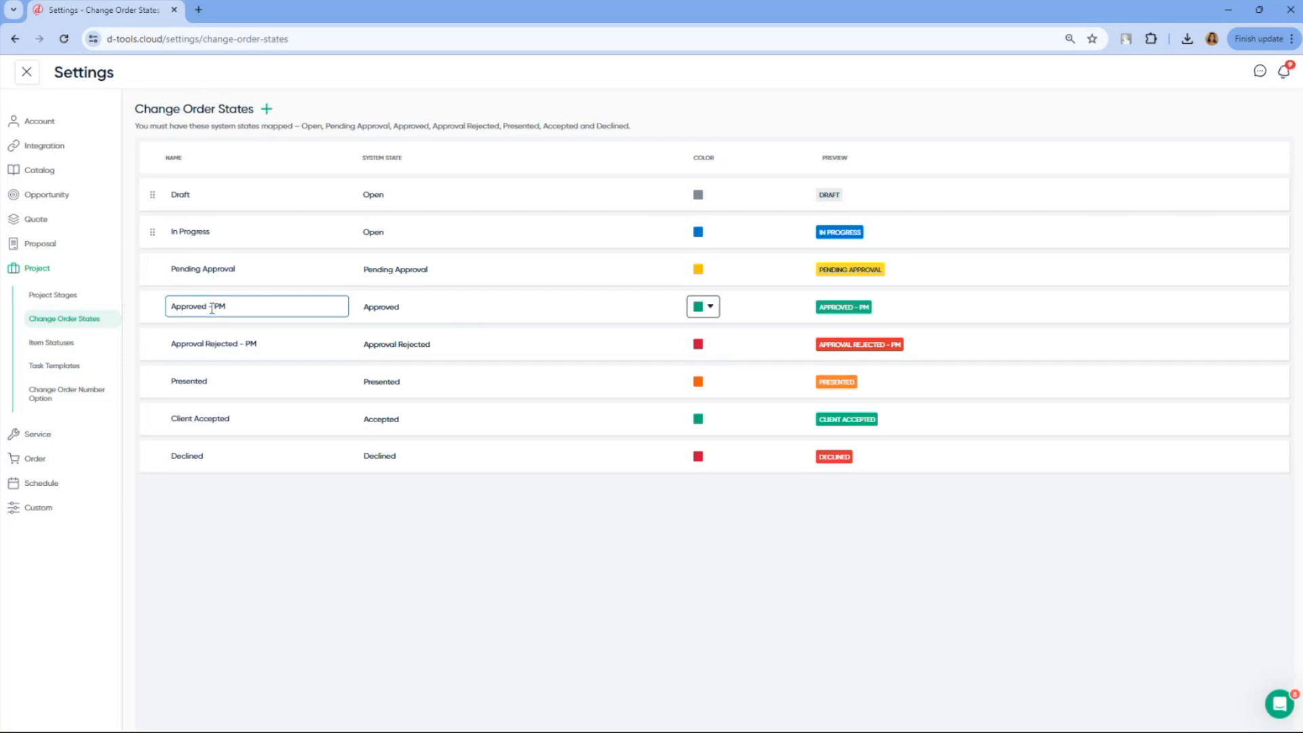
drag(215, 307, 230, 306)
click(246, 423)
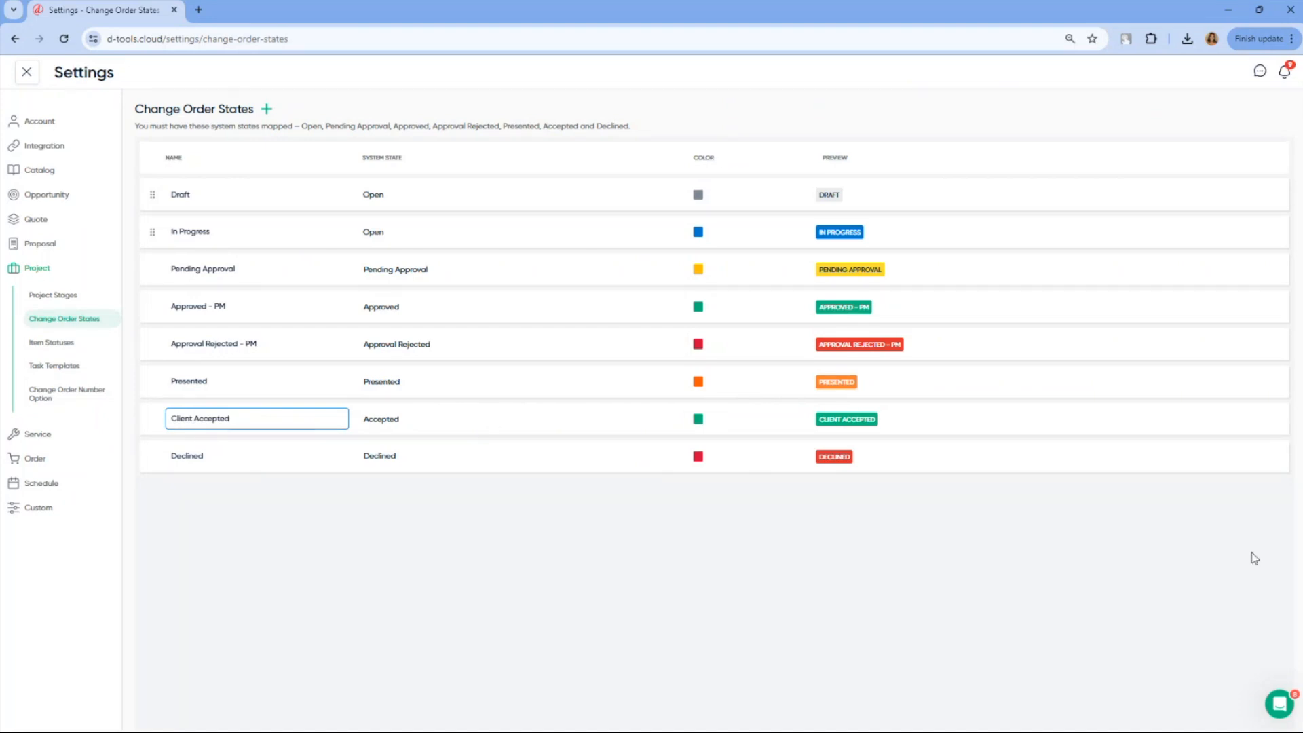
View the project setting for generating separate numbers for external and internal change orders
click(87, 397)
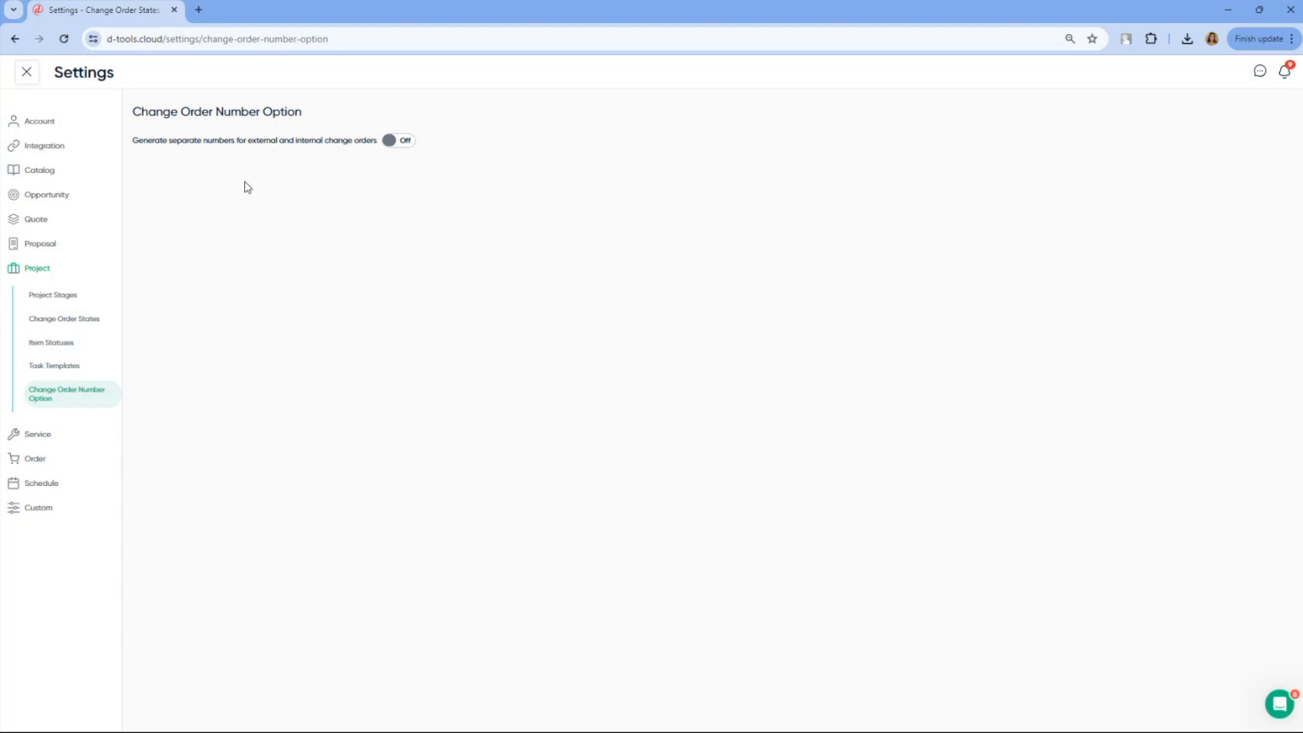
click(403, 151)
Review the catalog's automatic tax settings and the list of tax rates
click(47, 178)
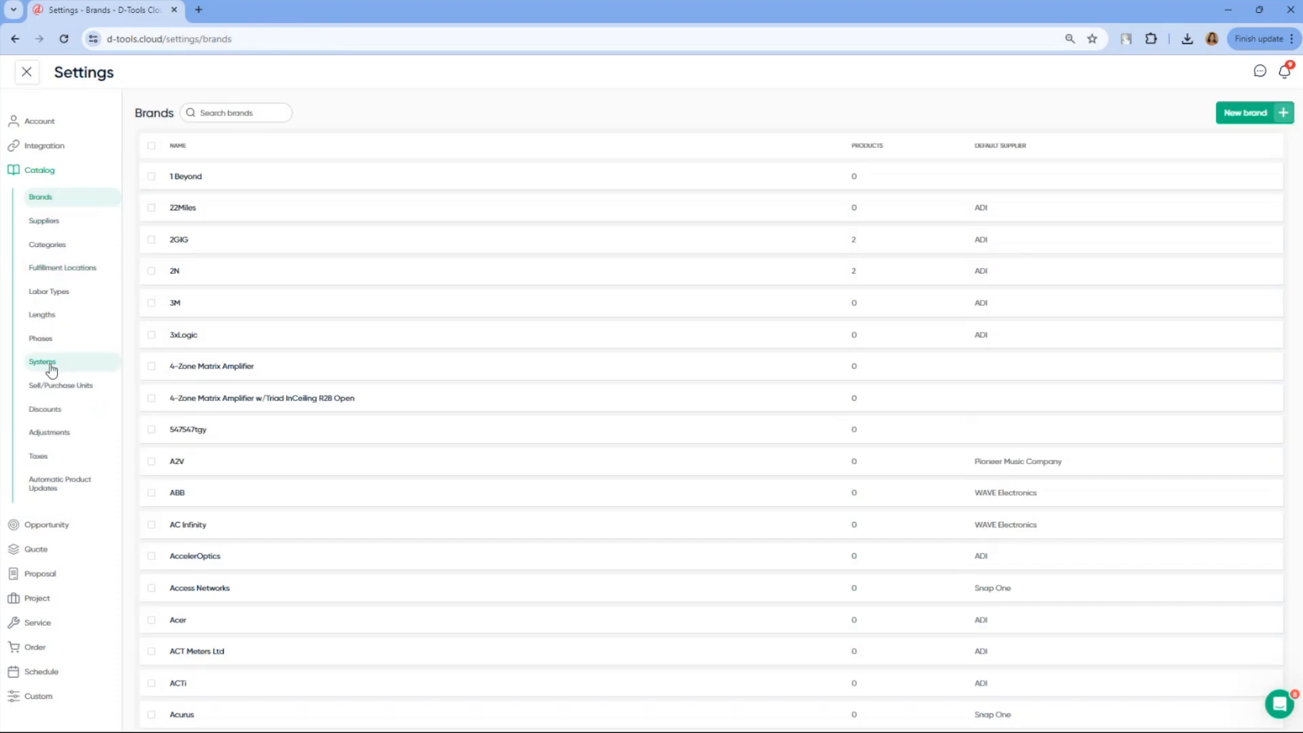
click(43, 460)
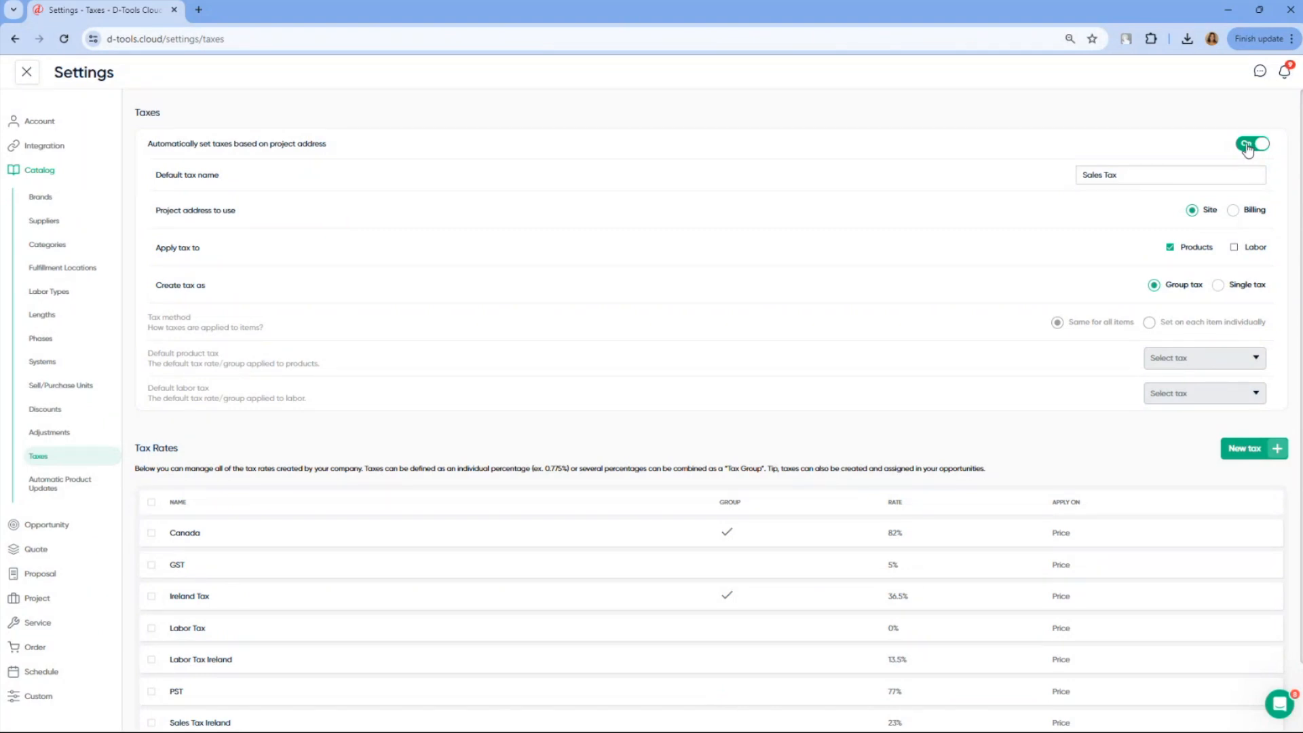
scroll(778, 337, down, 1)
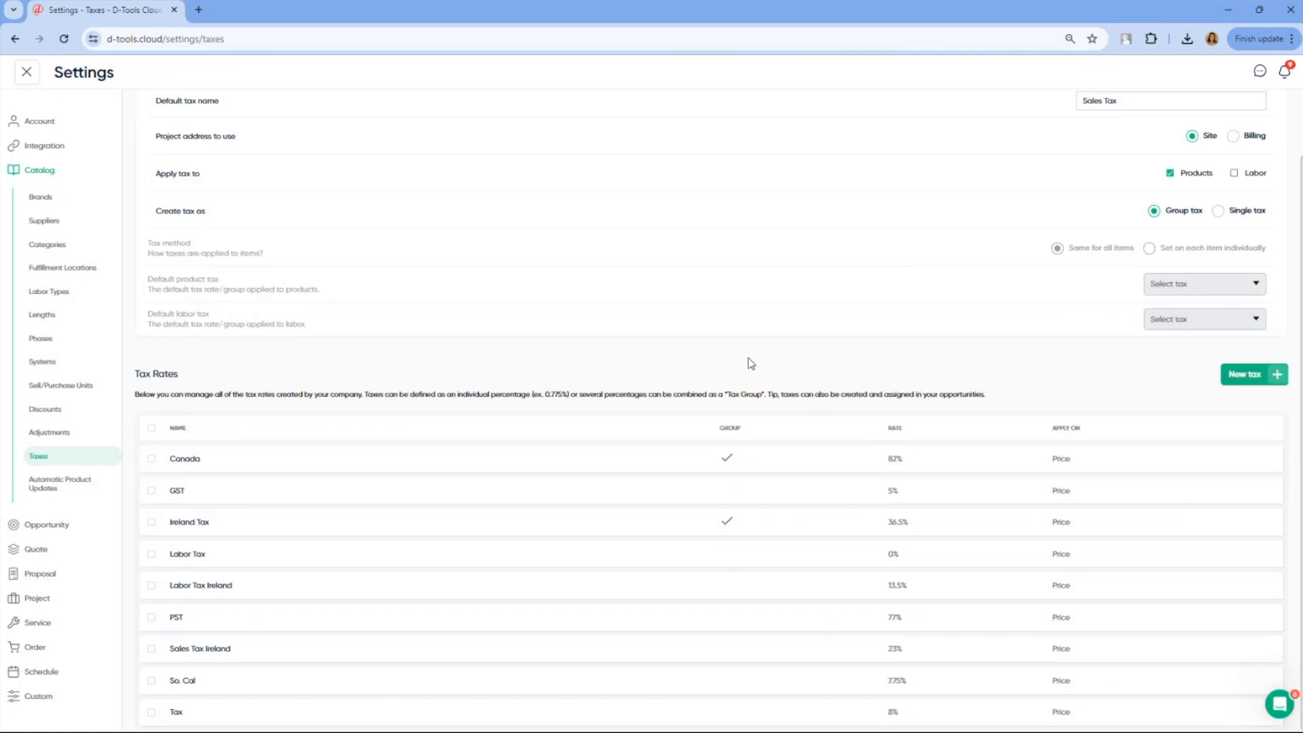
mouse_move(687, 475)
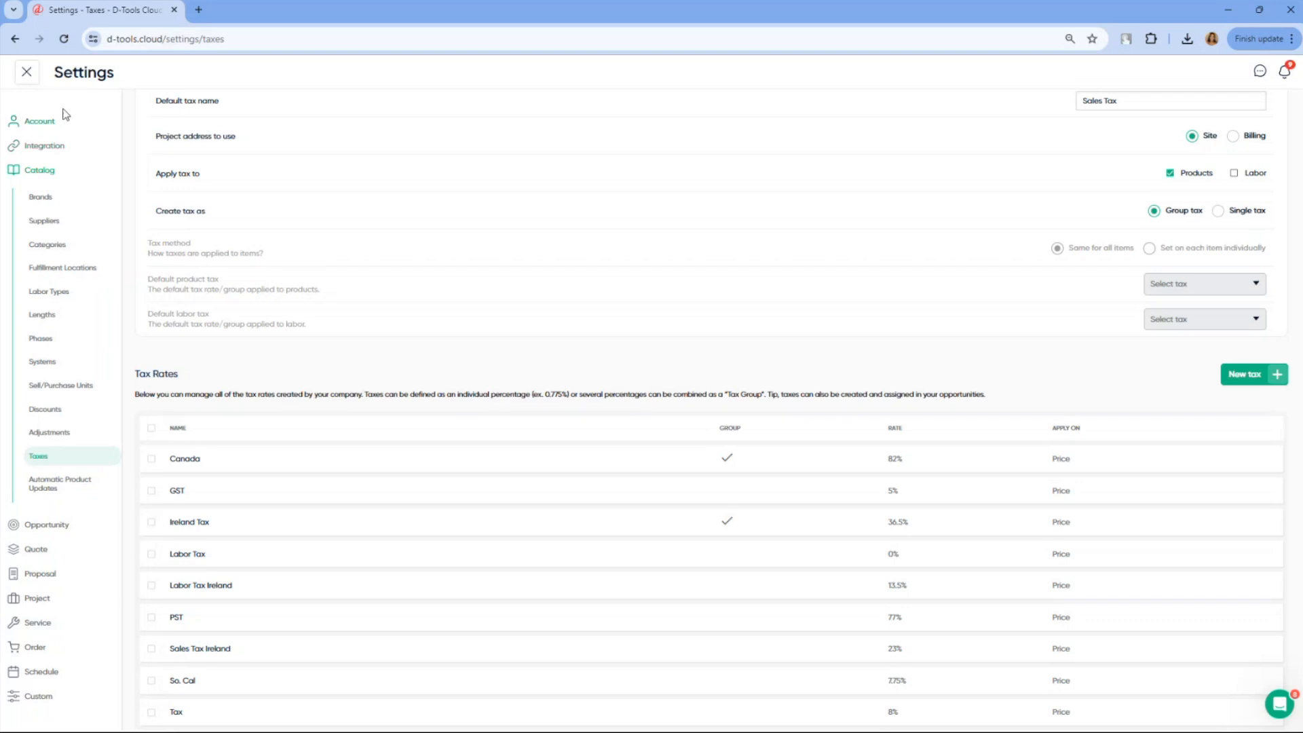
Return from the settings to the projects board and check its option for editing stages
click(27, 72)
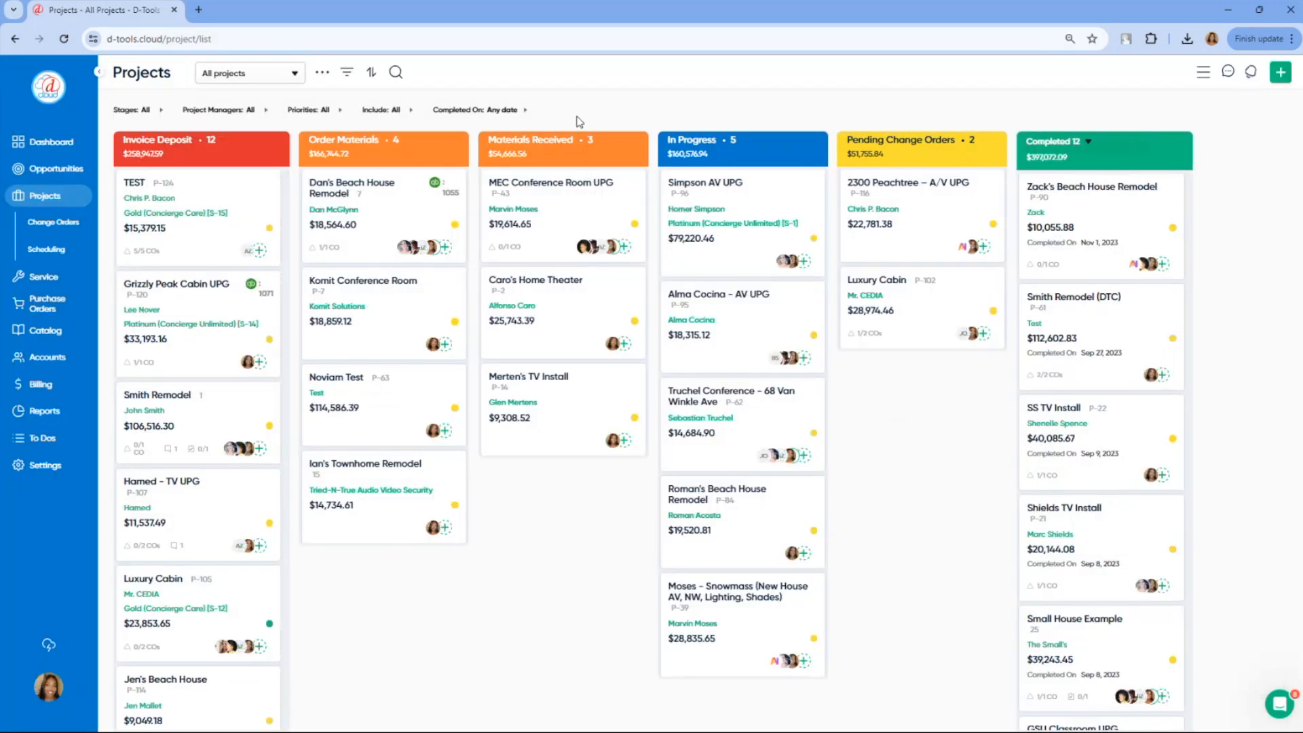
click(323, 76)
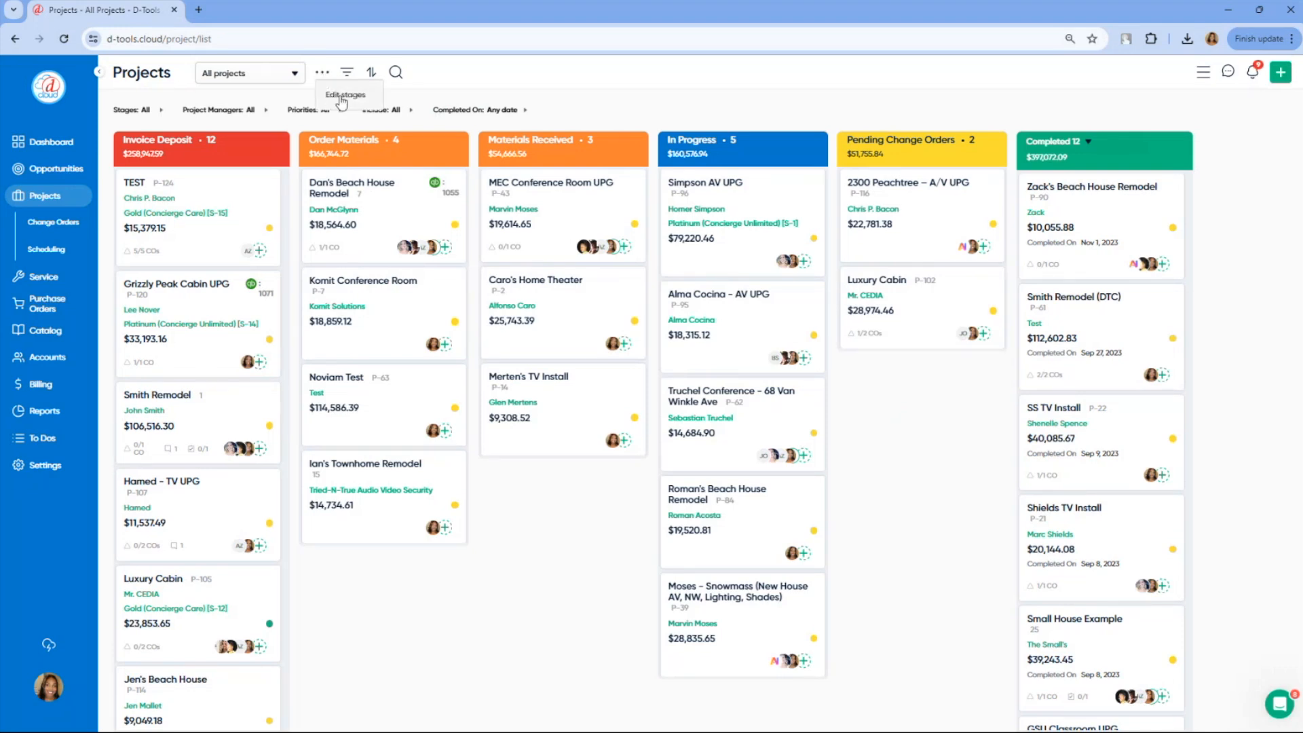
click(886, 109)
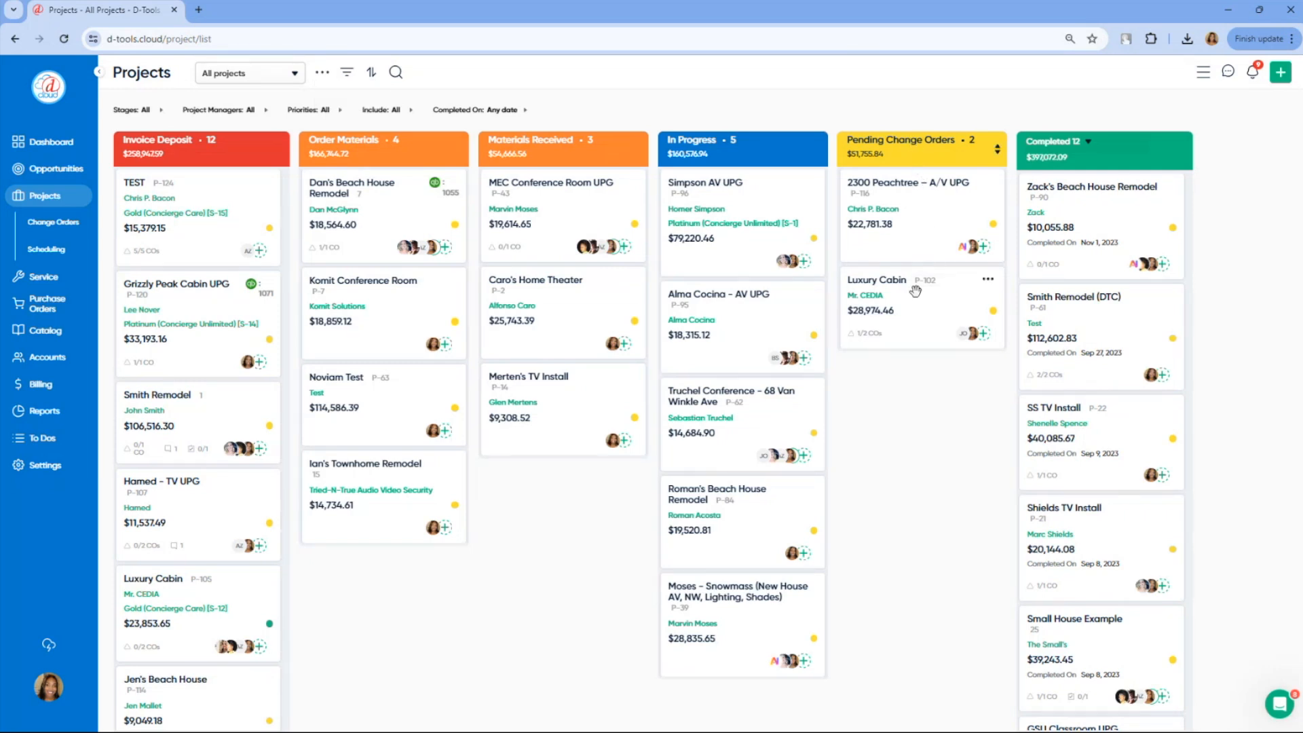
Look at the change orders board, and open the overview of the Peachtree A/V UPG project in Pending Change Orders
click(45, 230)
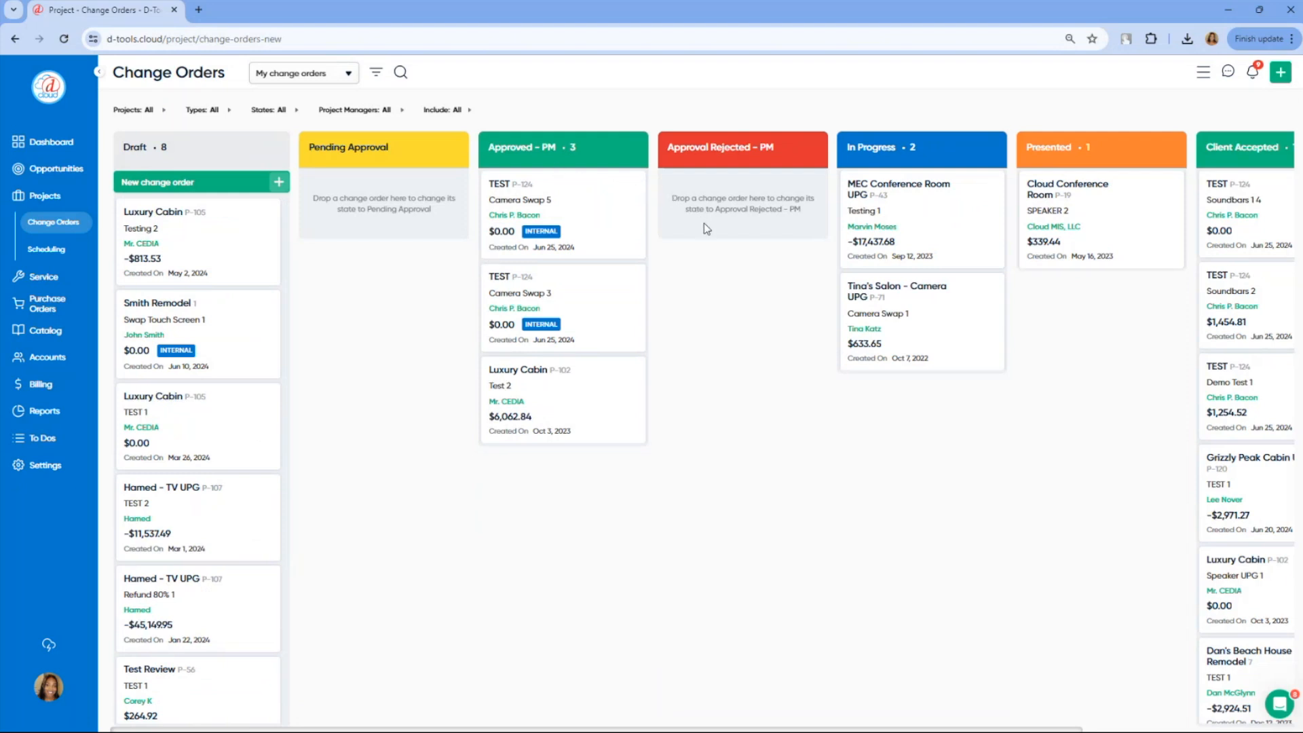
click(69, 204)
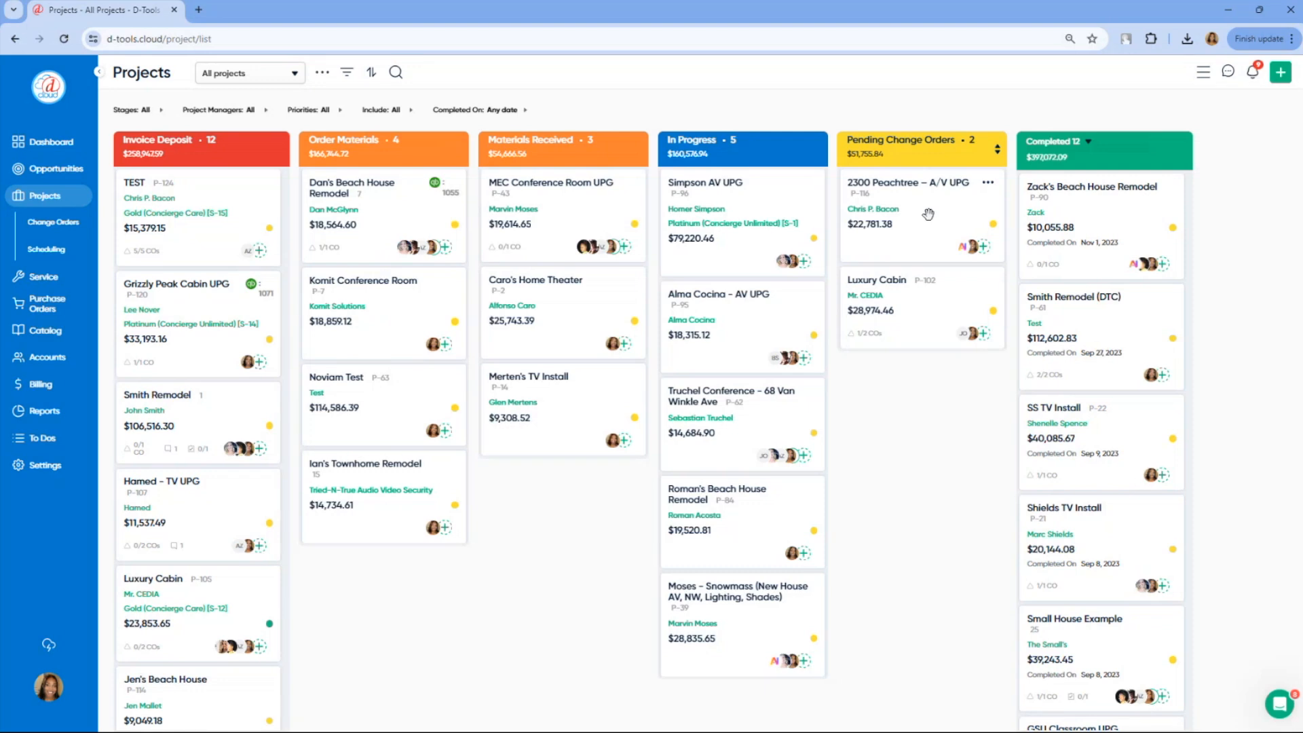
click(929, 215)
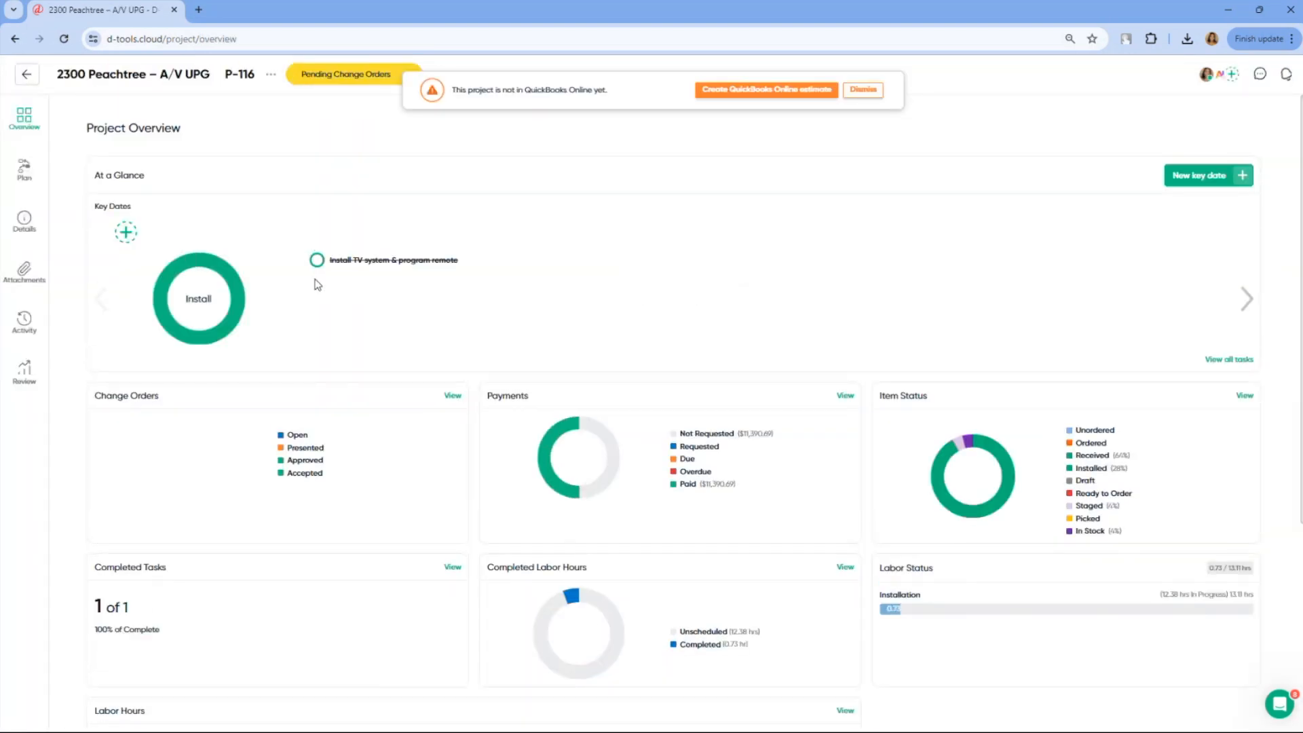
Open the project's change orders, dismiss the QuickBooks notice, and create an external change order named Soundbars
click(453, 400)
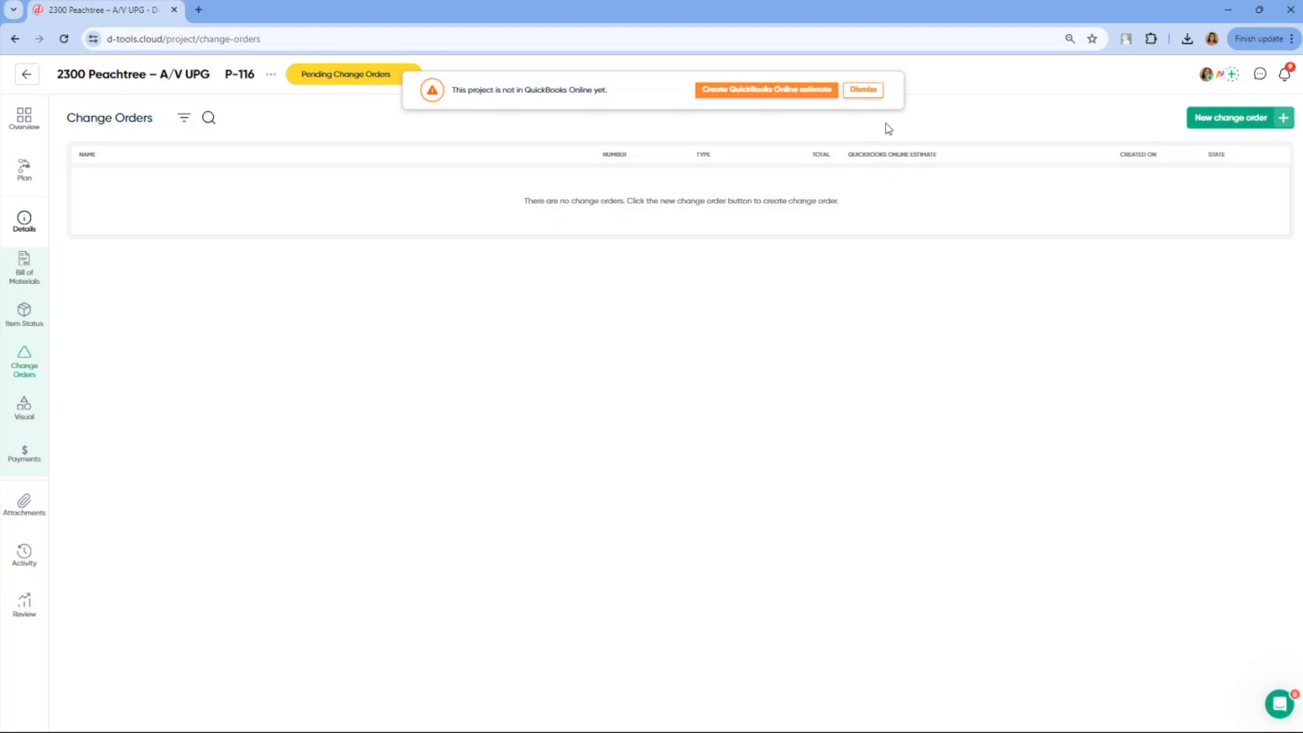
click(867, 92)
click(1214, 121)
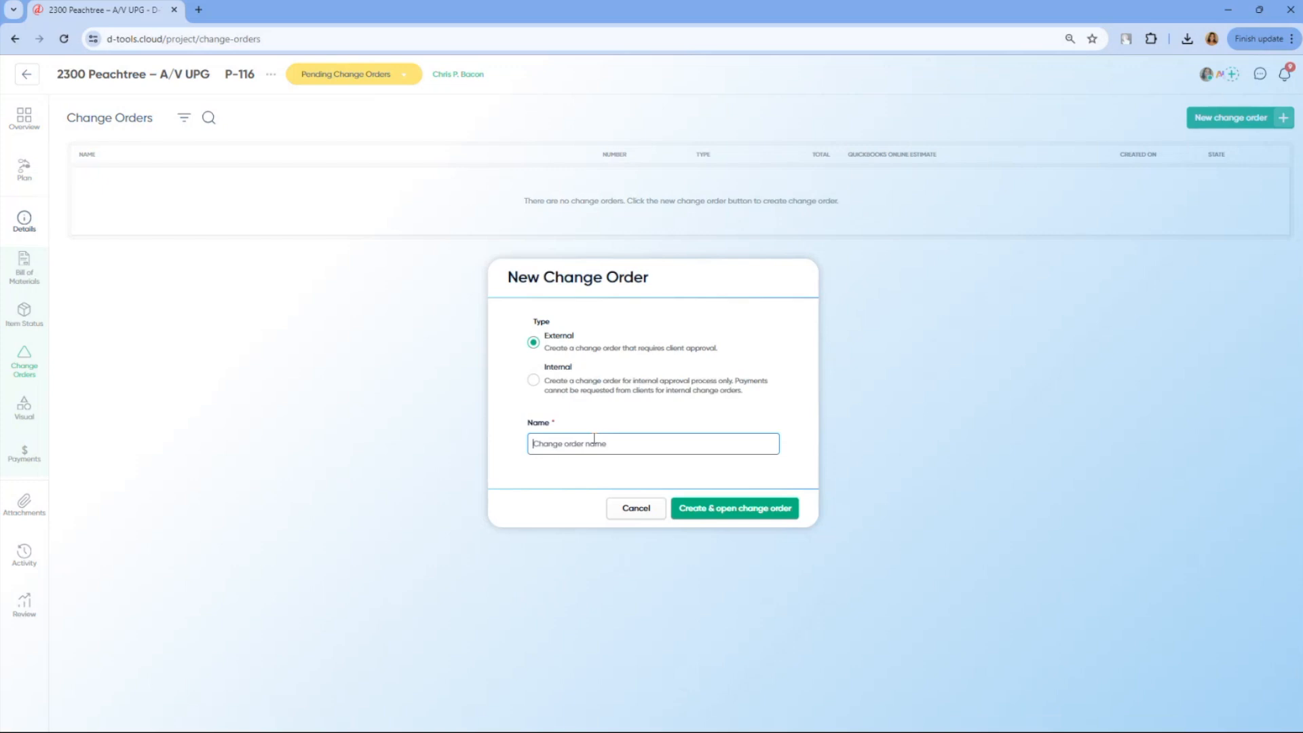
text(Sc)
text(undbo)
click(710, 511)
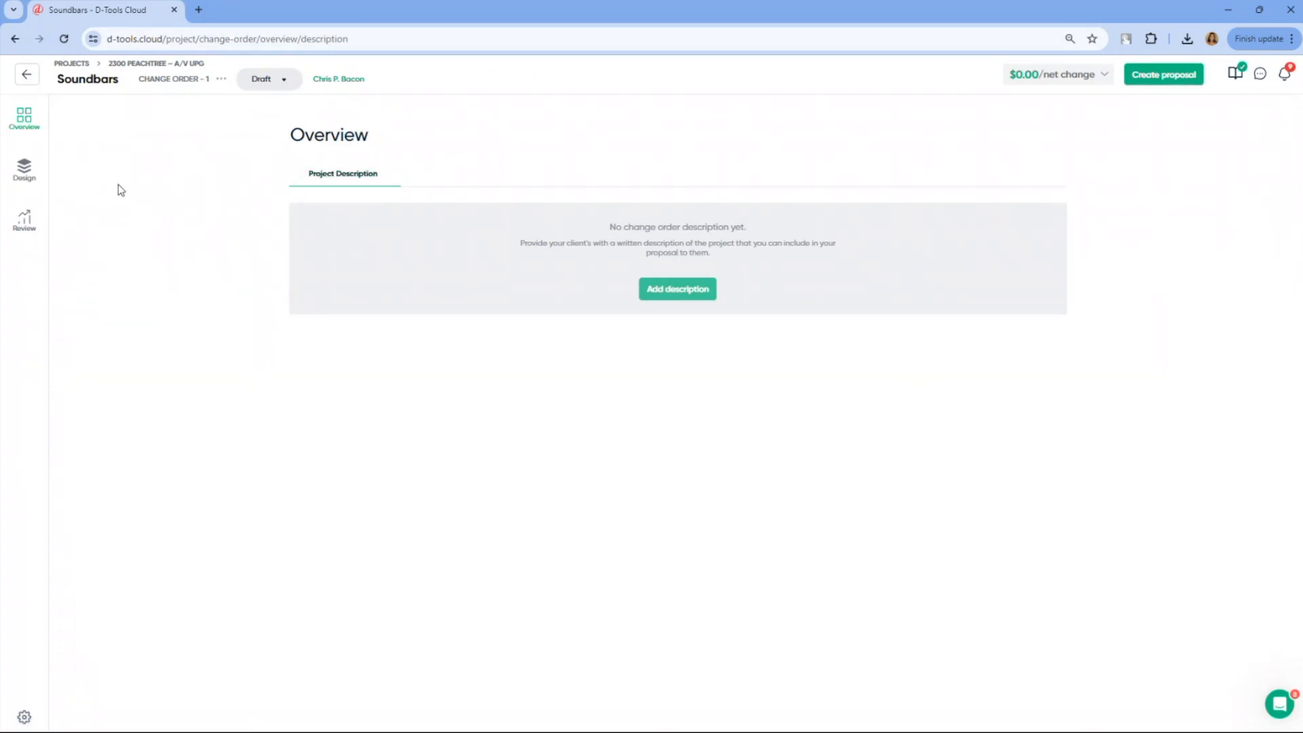
Remove the Bluesound PULSE SOUNDBAR 2I BLK and its associated labor from the Living Room items in the change order design
click(32, 182)
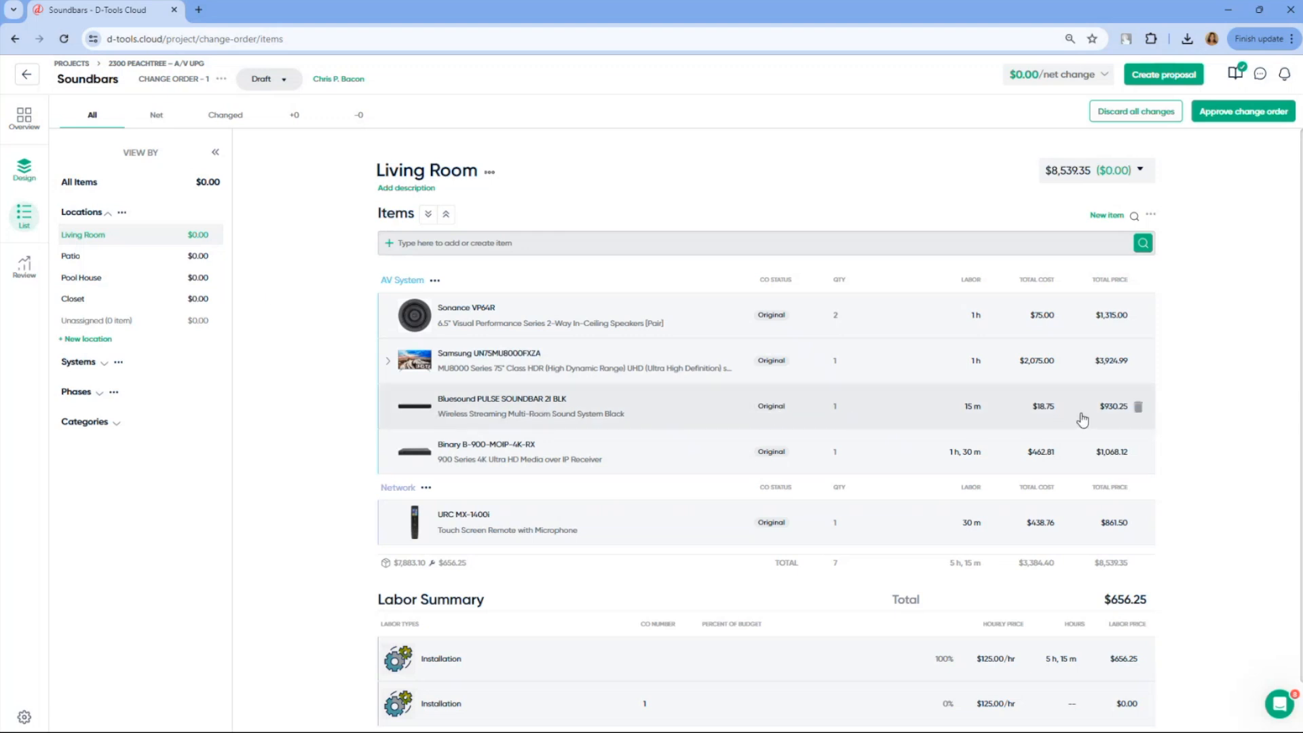
click(1138, 409)
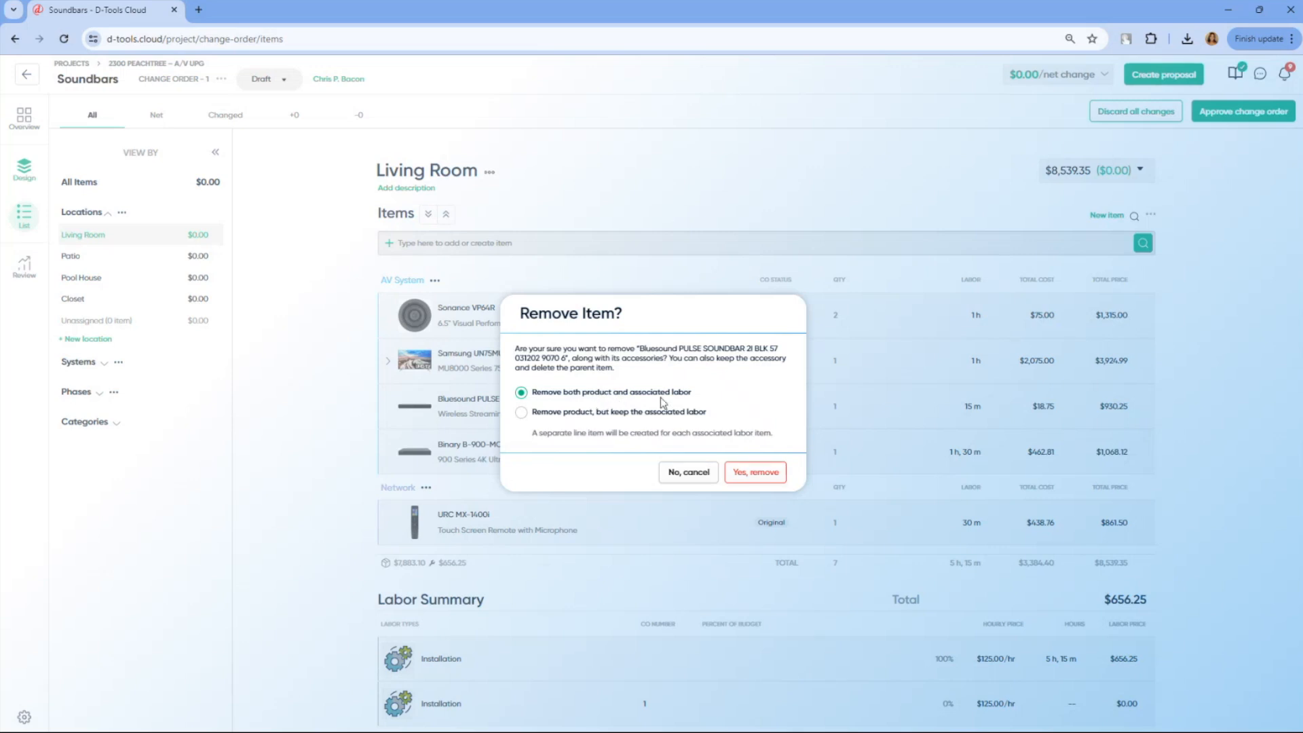
click(744, 479)
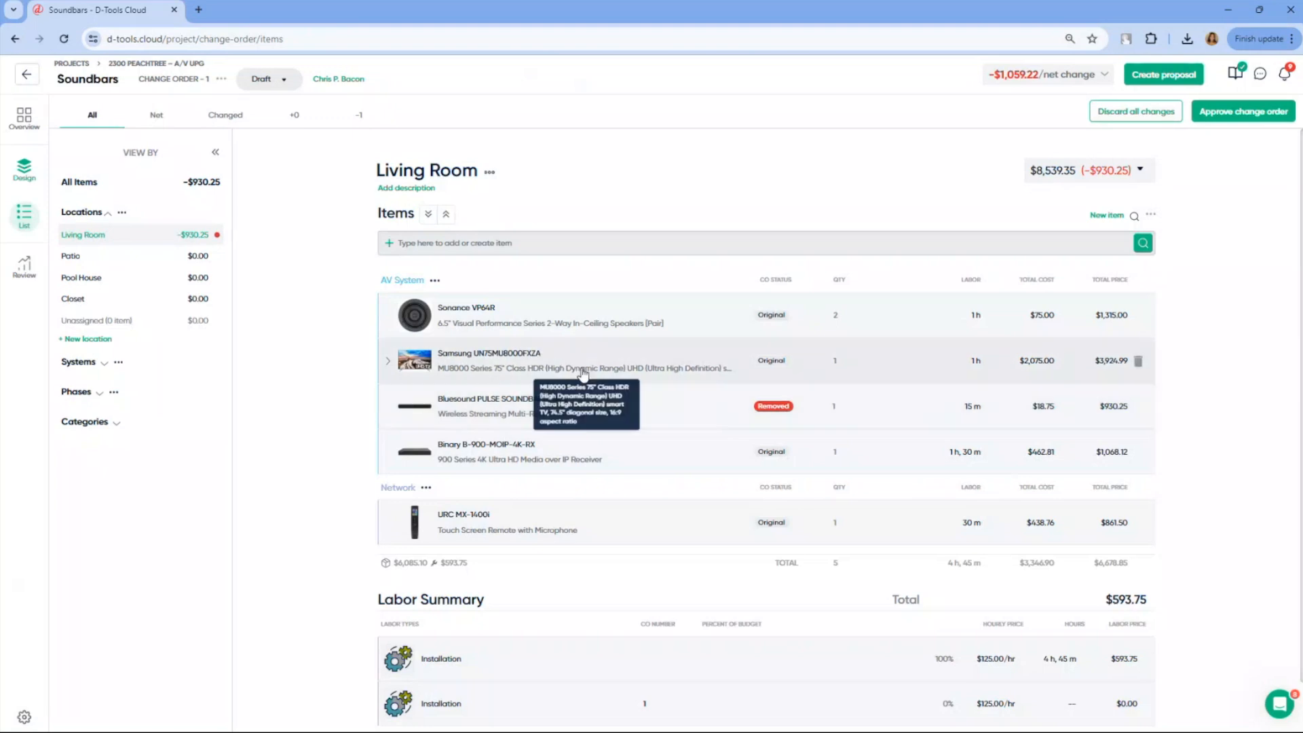
Find "leon speakers" and add one Leon Speakers Hz55UX-LR soundbar to the Living Room, assigned to the AV System
click(511, 243)
text(leon speakers)
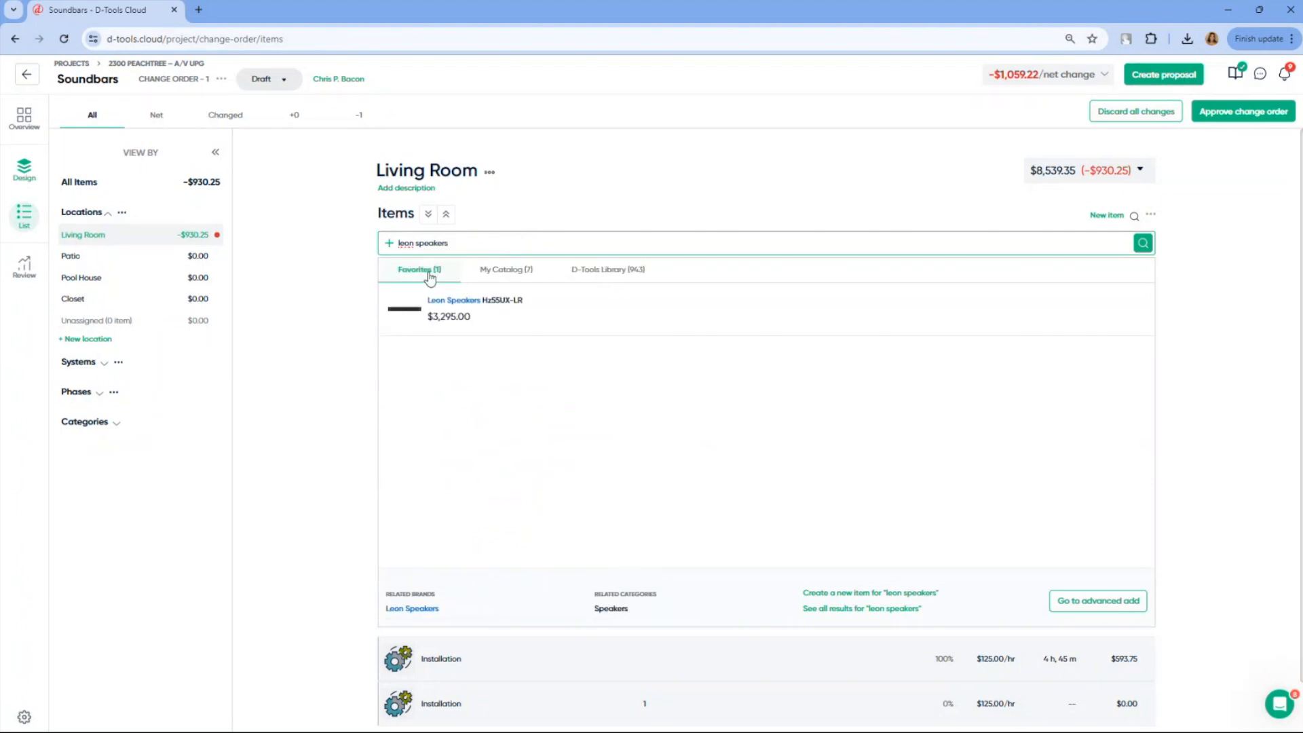
click(623, 328)
scroll(1036, 451, down, 2)
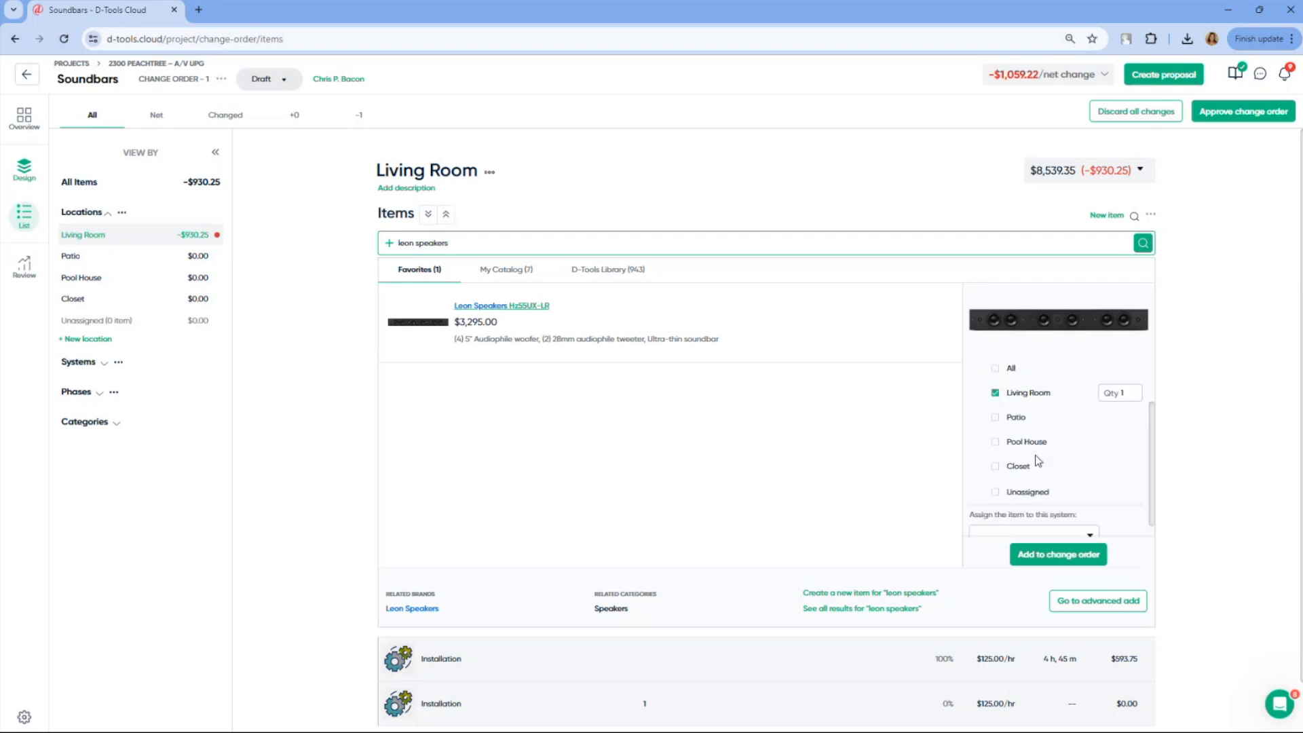
click(1052, 522)
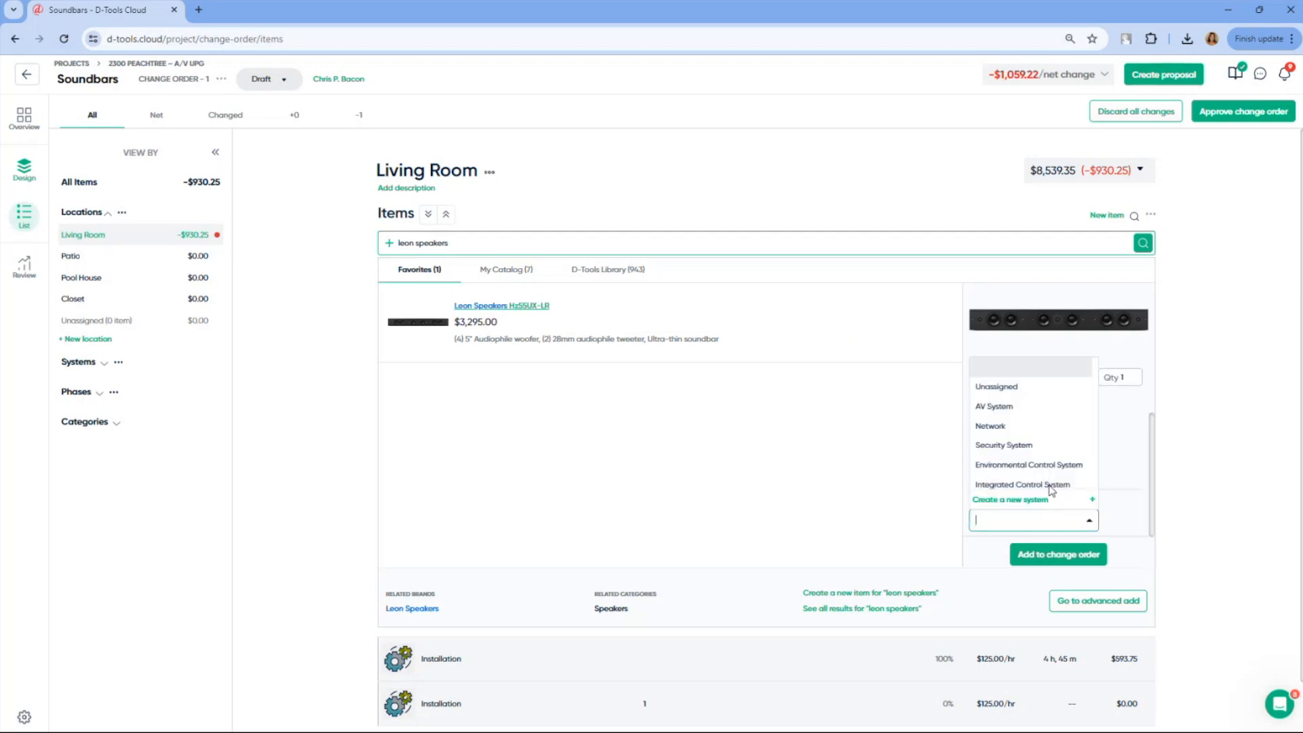
click(1050, 407)
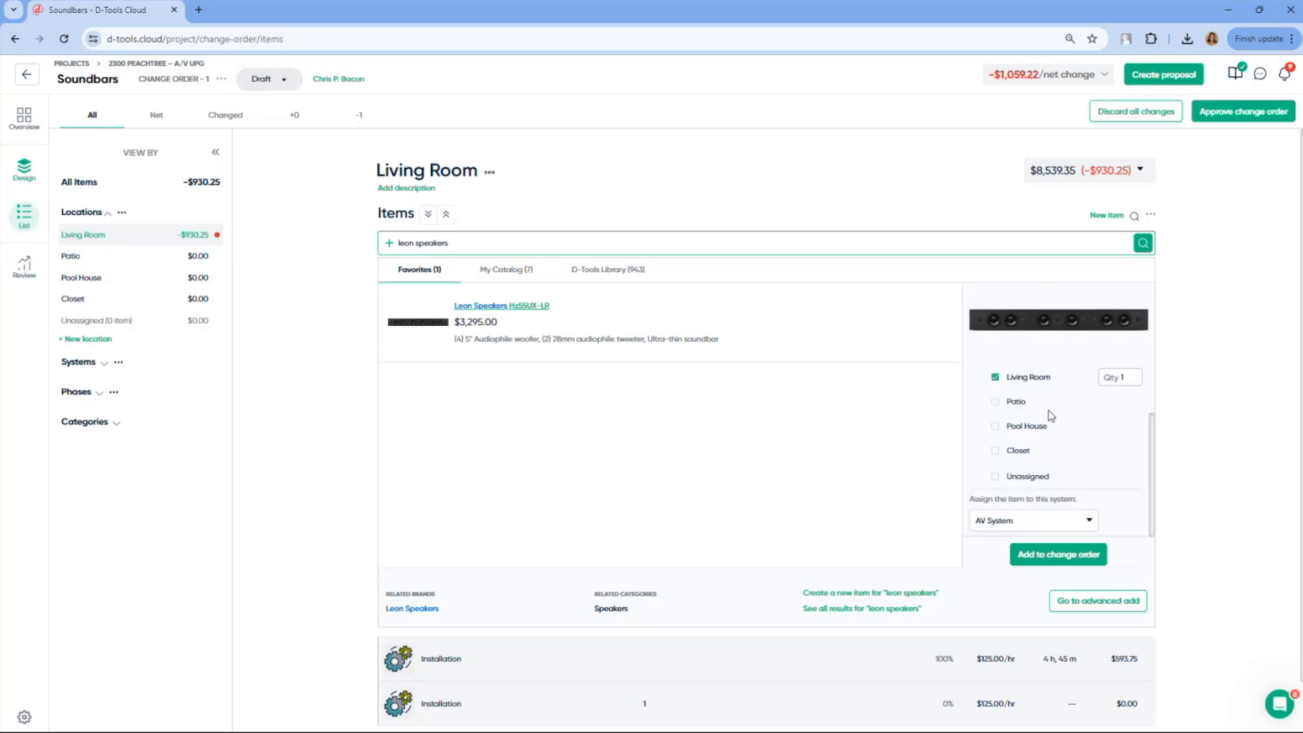
click(1053, 555)
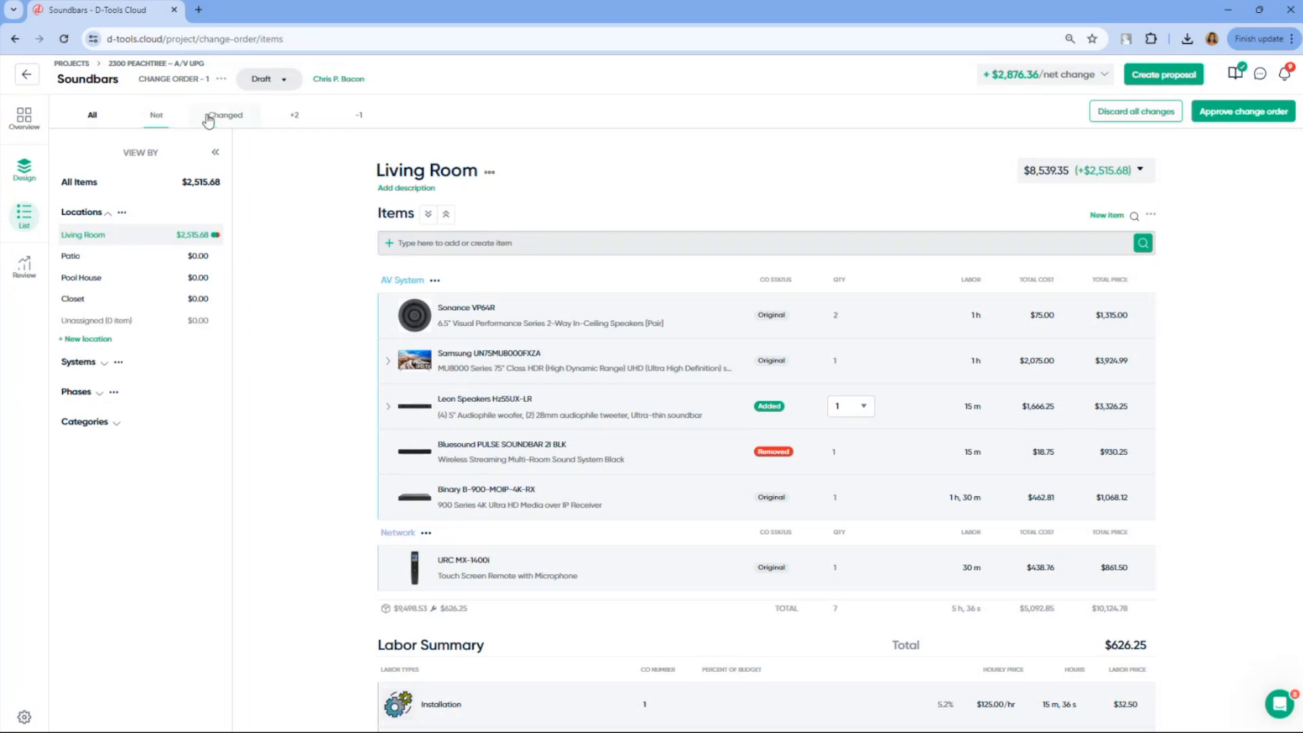
Review the Living Room items in the net, changed, added and removed views of the change order
click(161, 120)
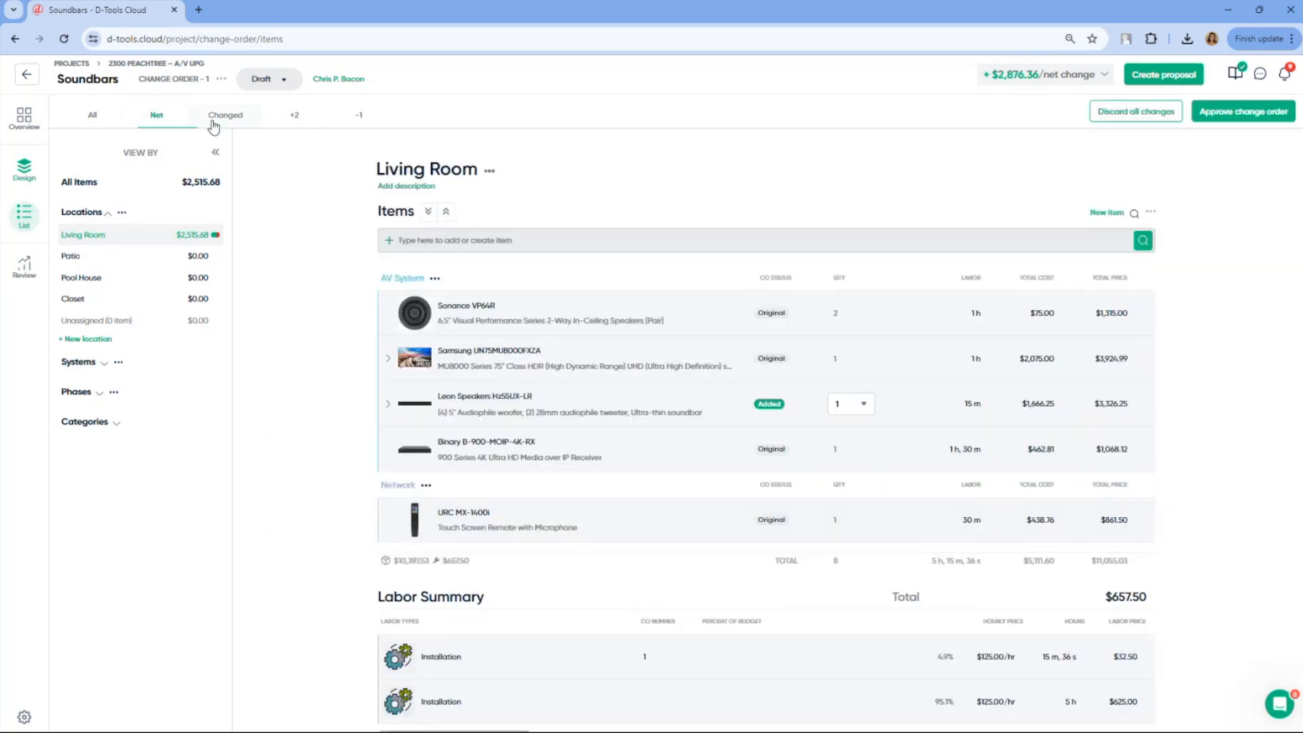
click(238, 127)
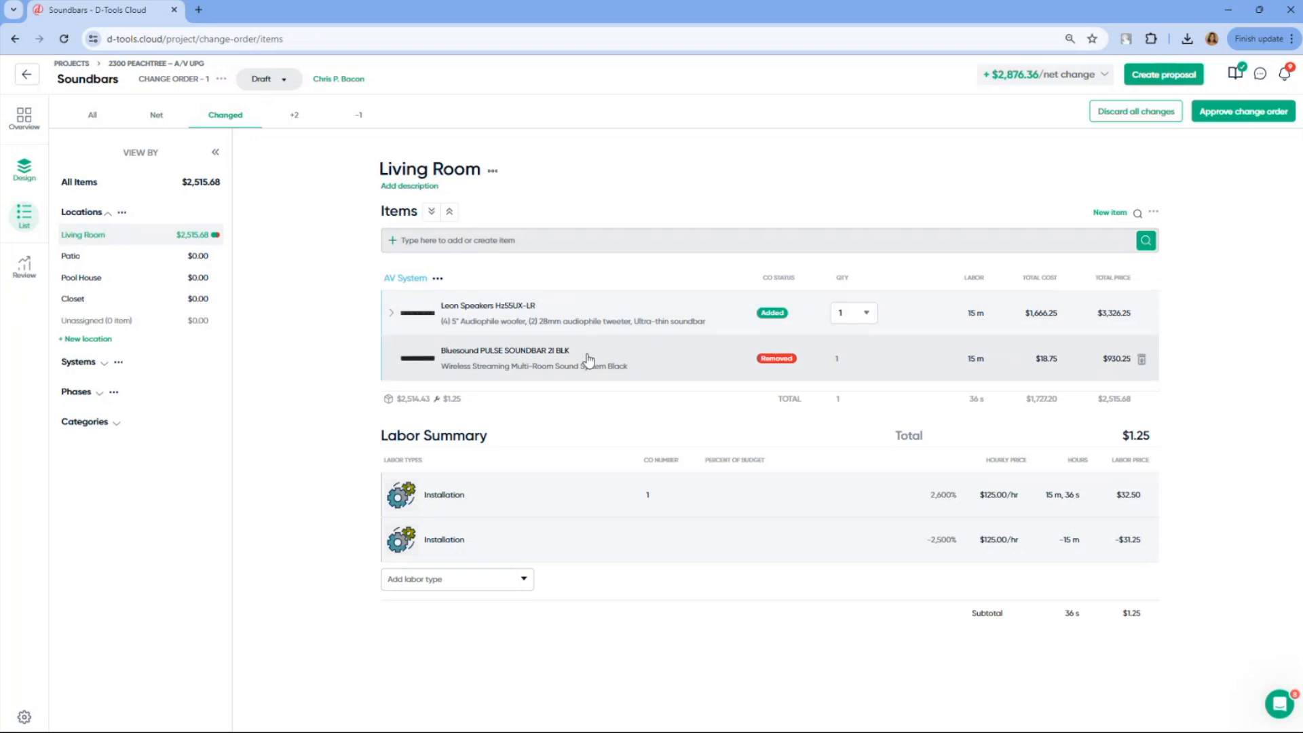
click(301, 128)
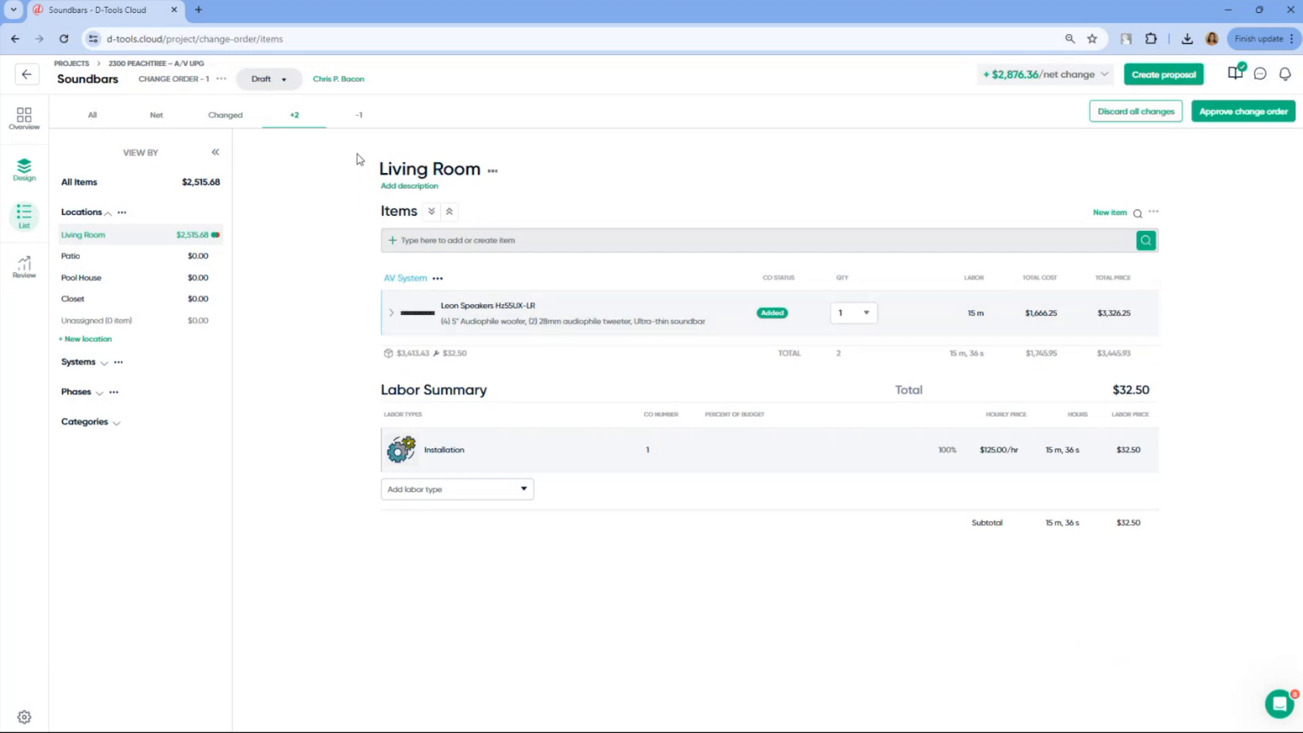
click(361, 130)
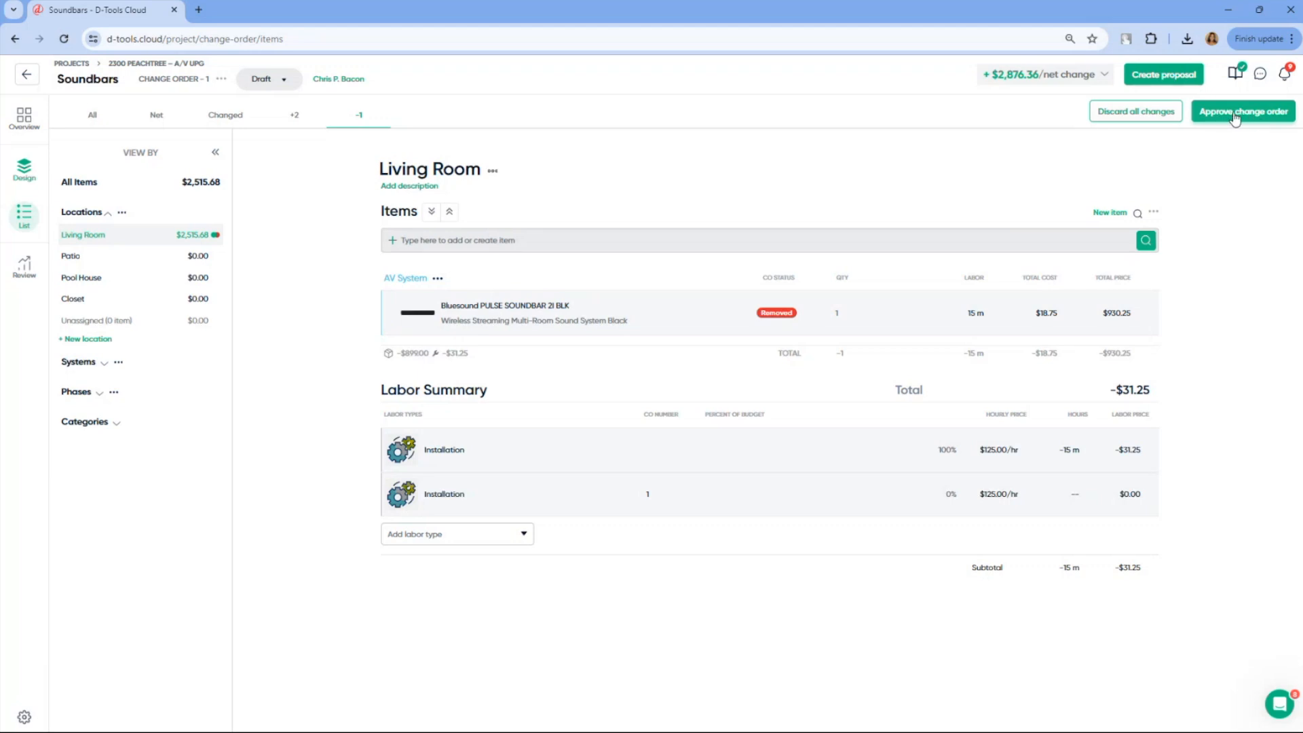
Create a Multimedia proposal for the change order and open the layout settings of its Locations section
click(1174, 83)
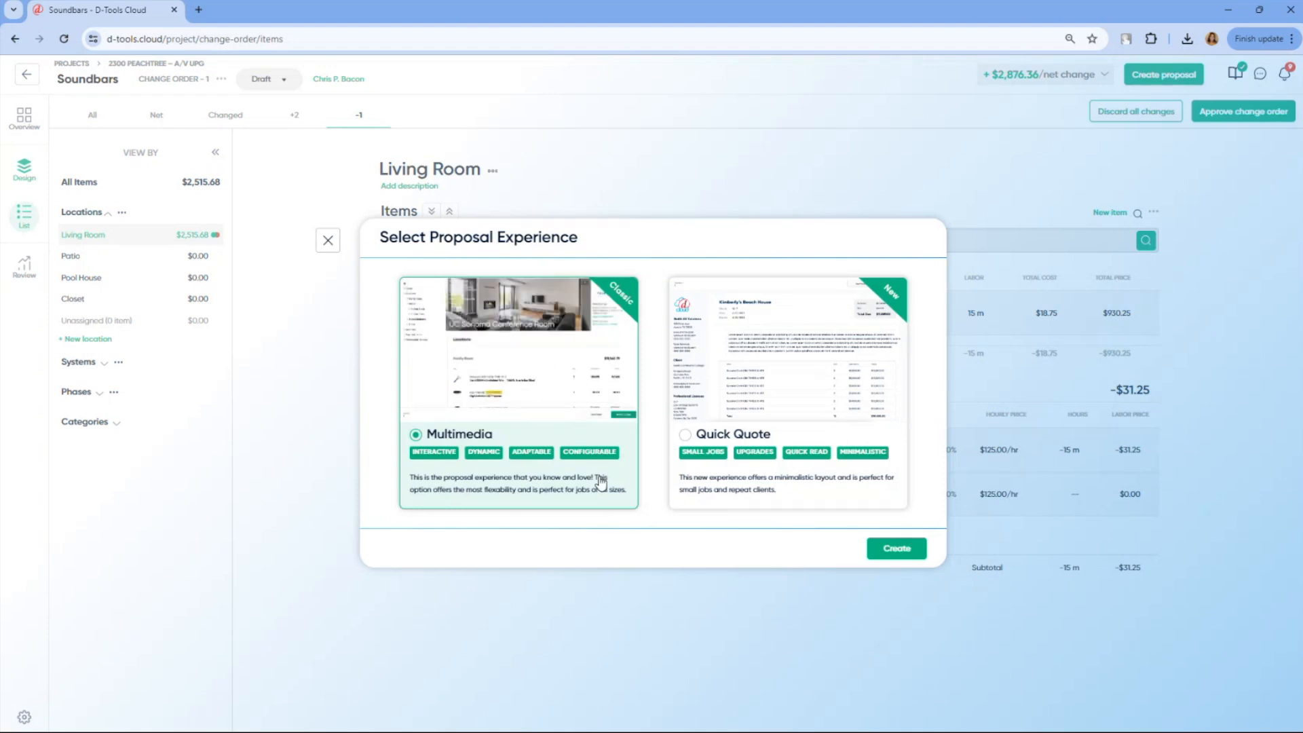
click(874, 549)
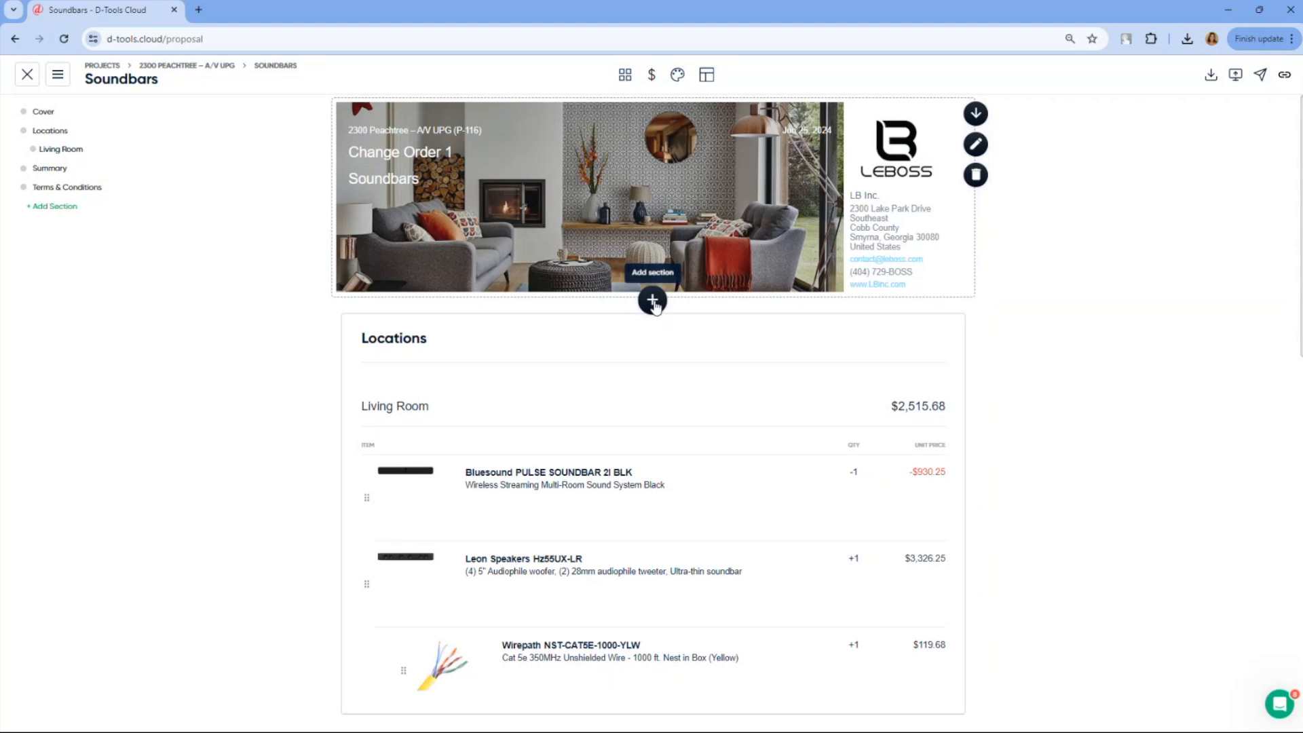
scroll(721, 332, down, 2)
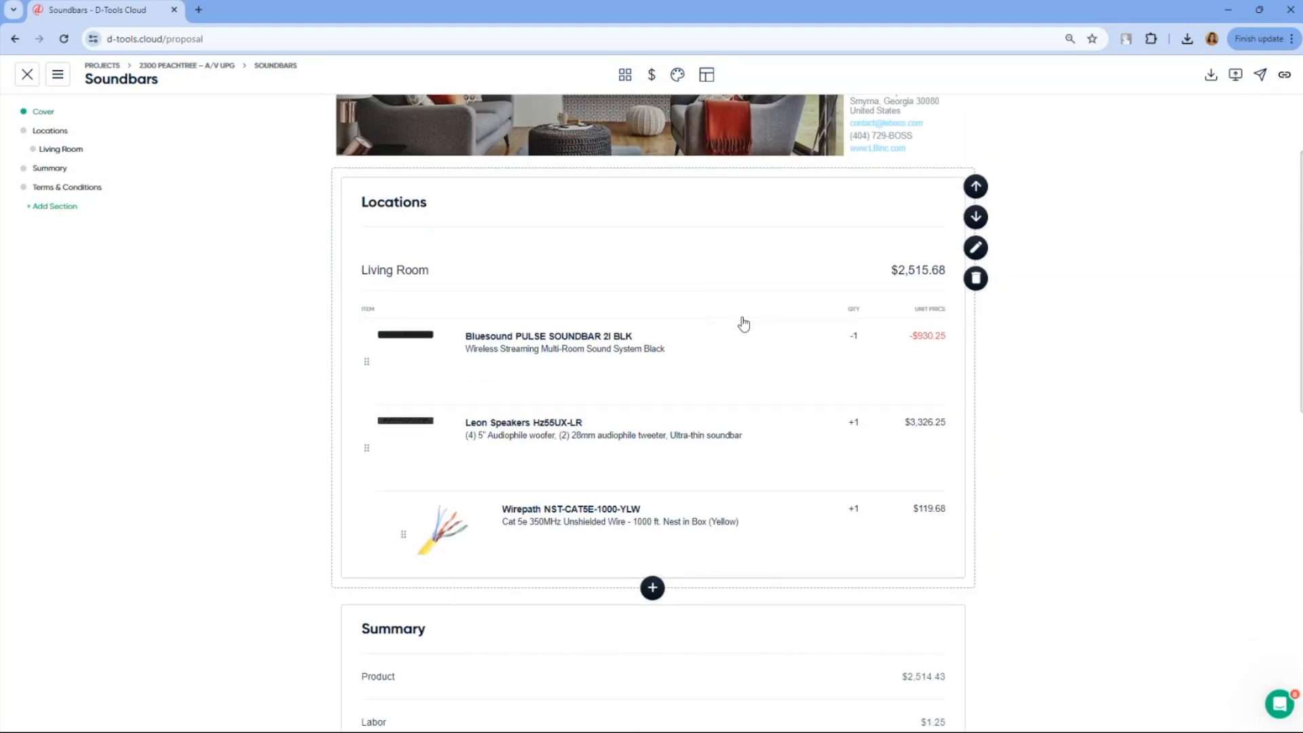
click(975, 247)
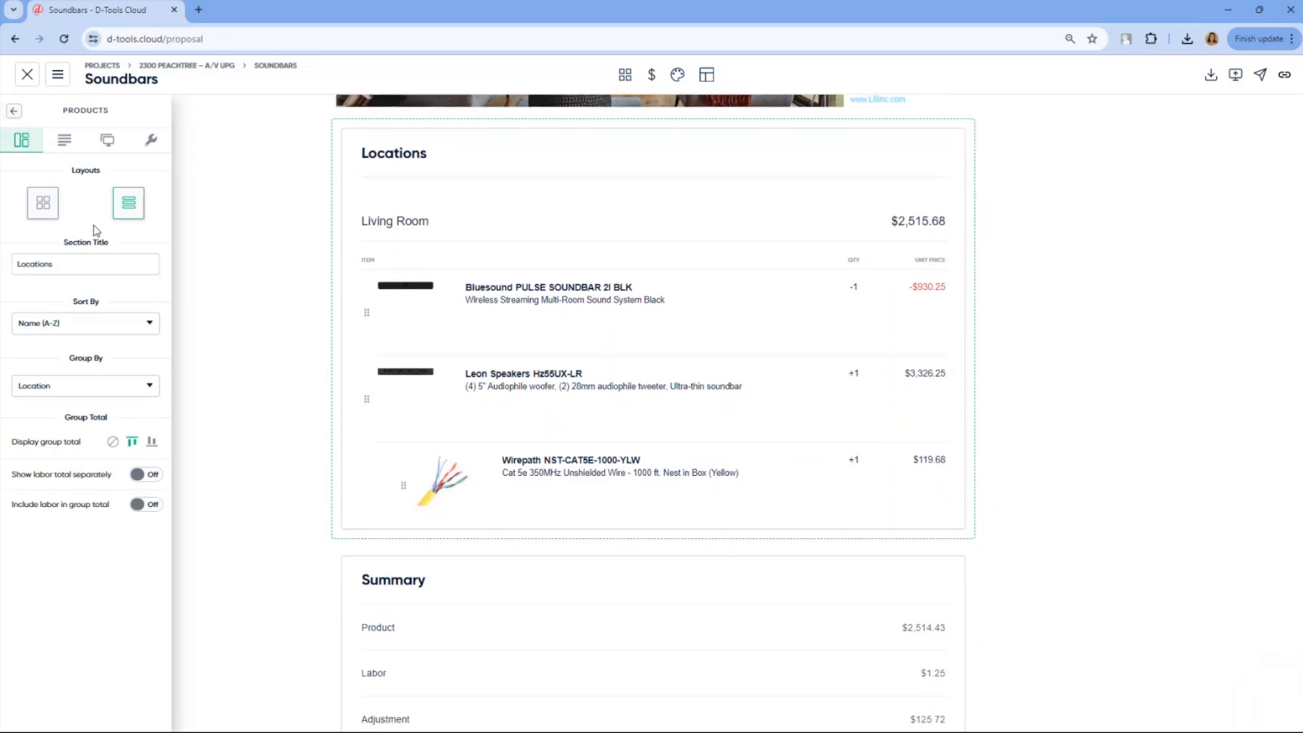
Review the proposal from the Locations items through the Summary and Terms & Conditions, and check the proposal template options
mouse_move(372, 233)
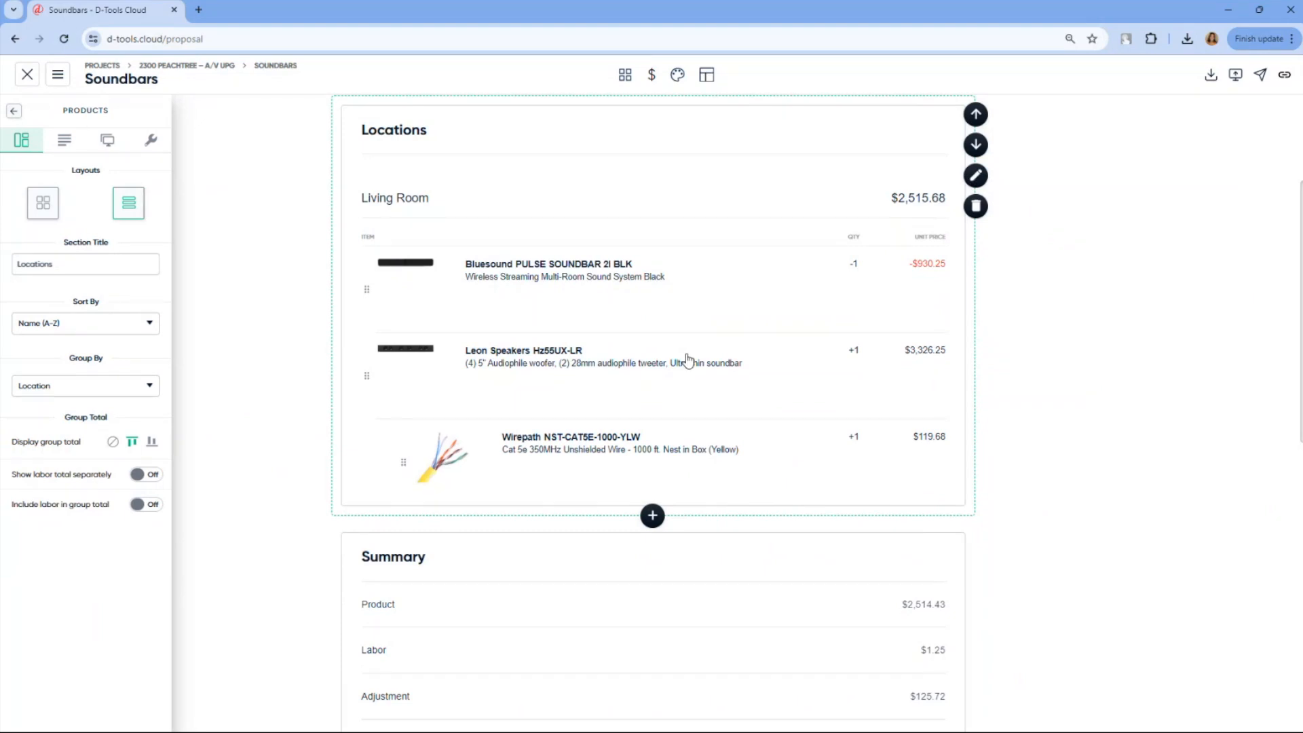
scroll(661, 366, down, 3)
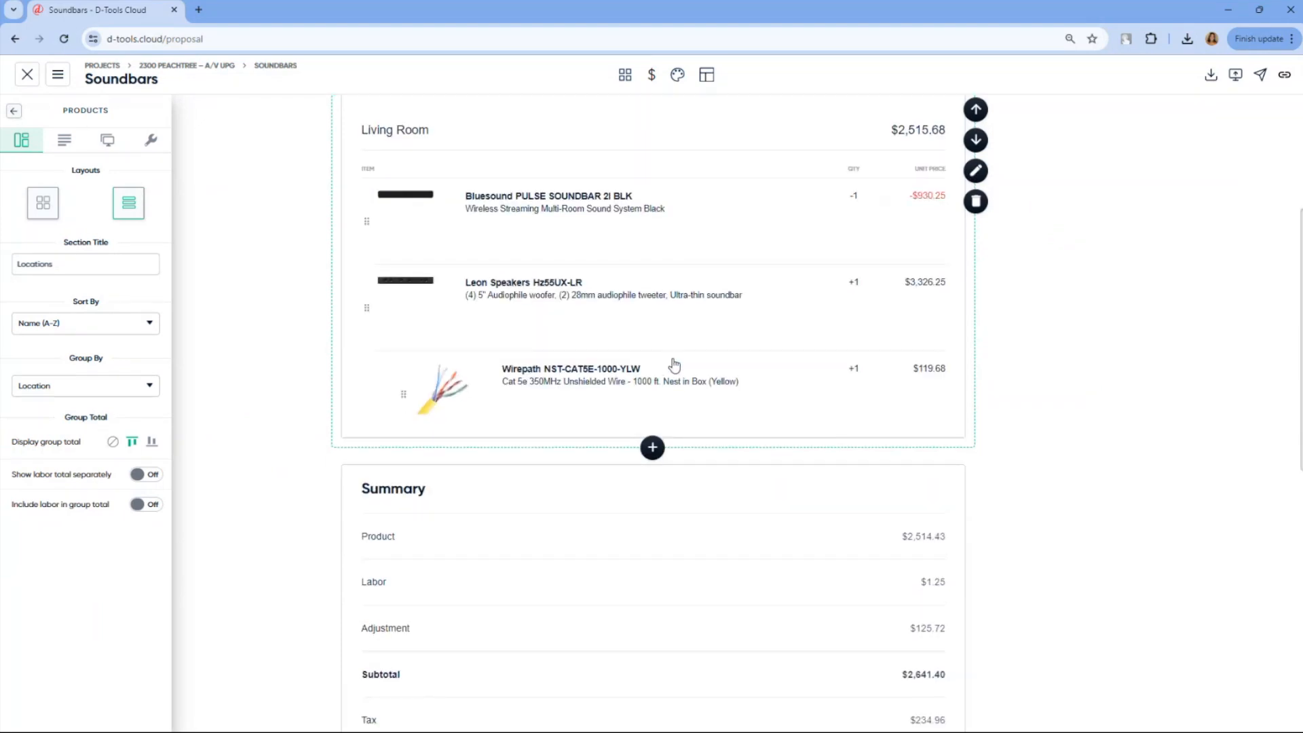
scroll(672, 401, down, 2)
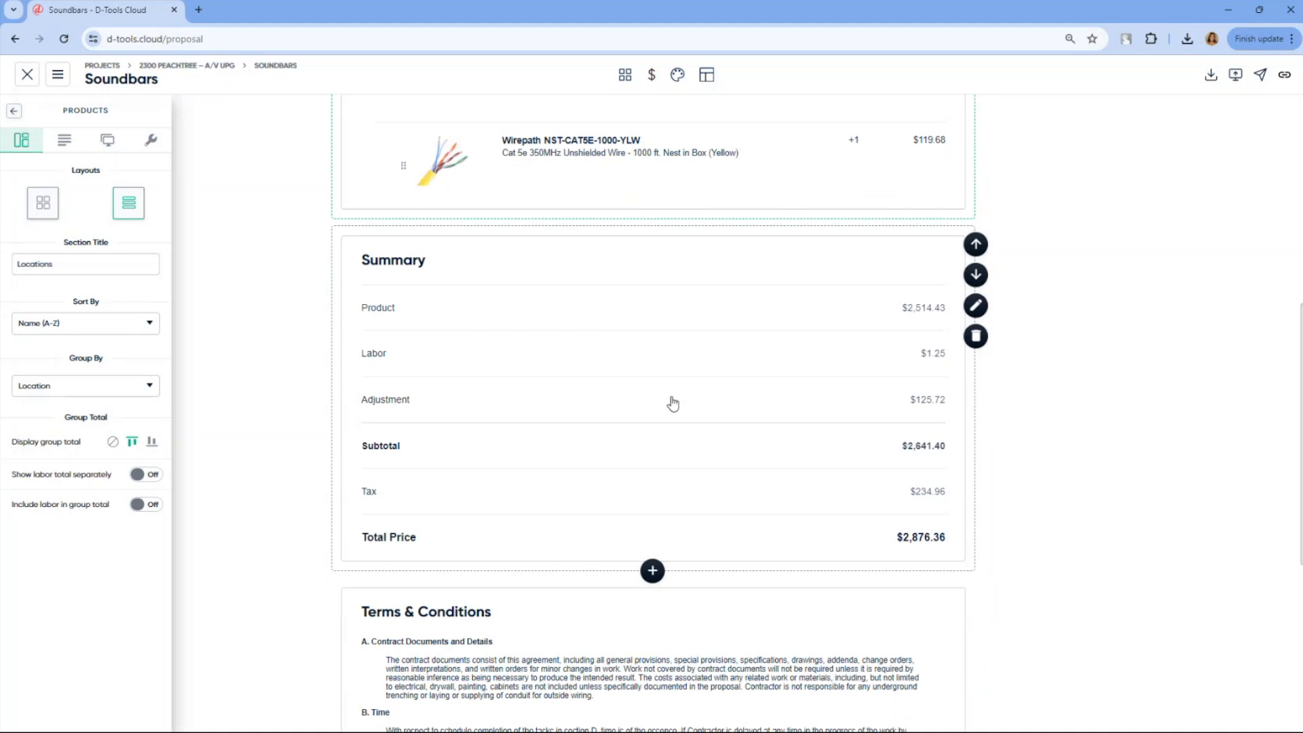
scroll(640, 366, down, 2)
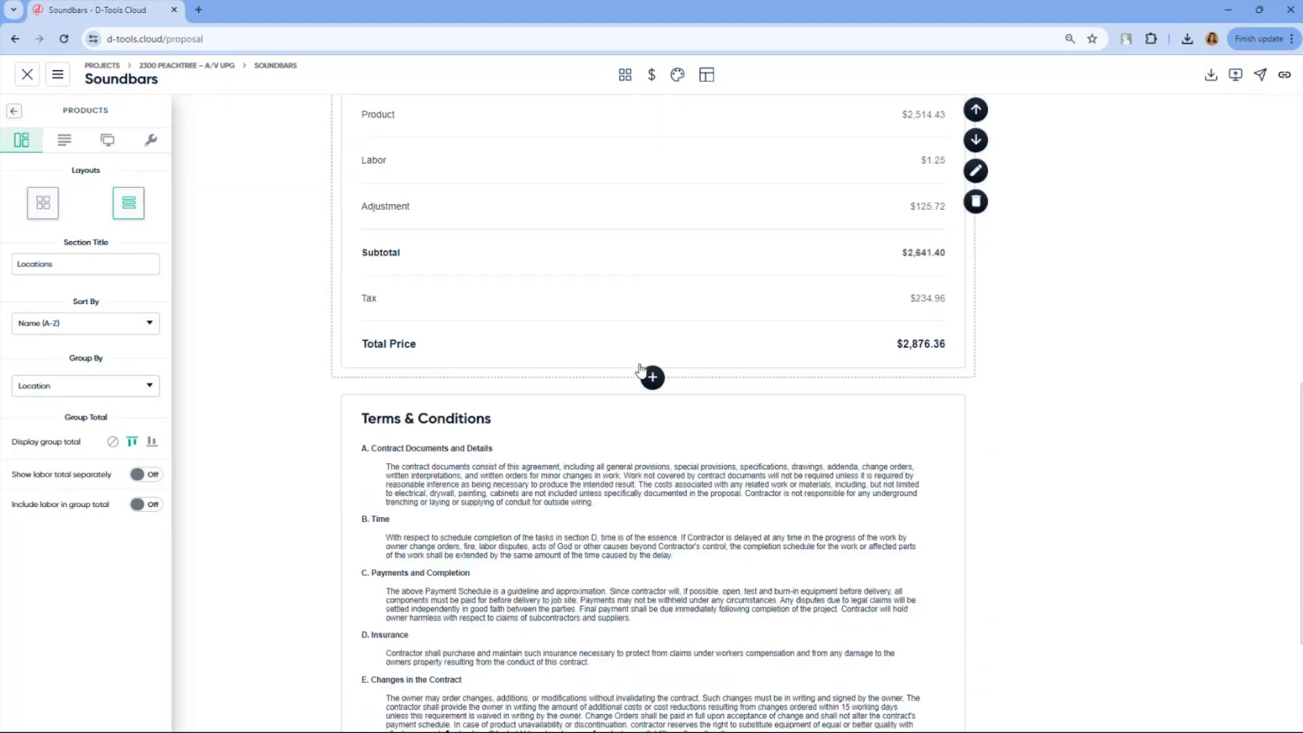
scroll(640, 370, down, 3)
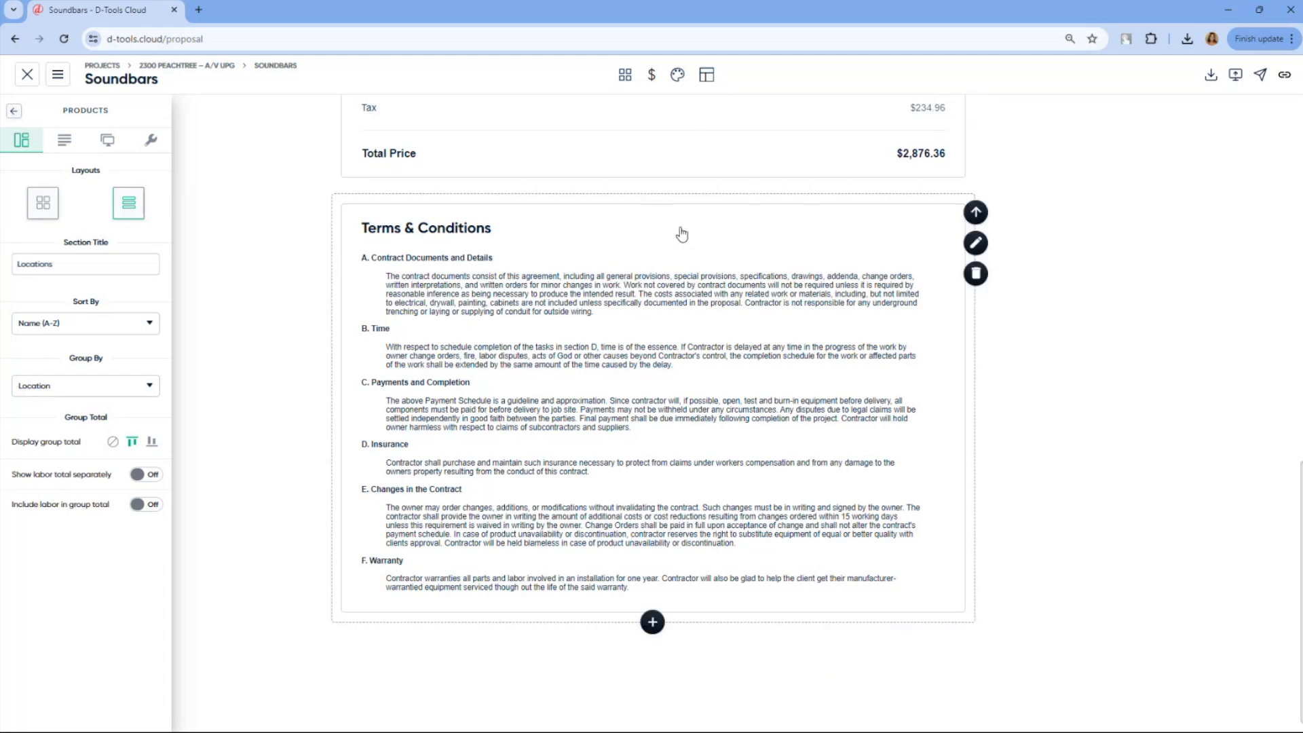
click(707, 75)
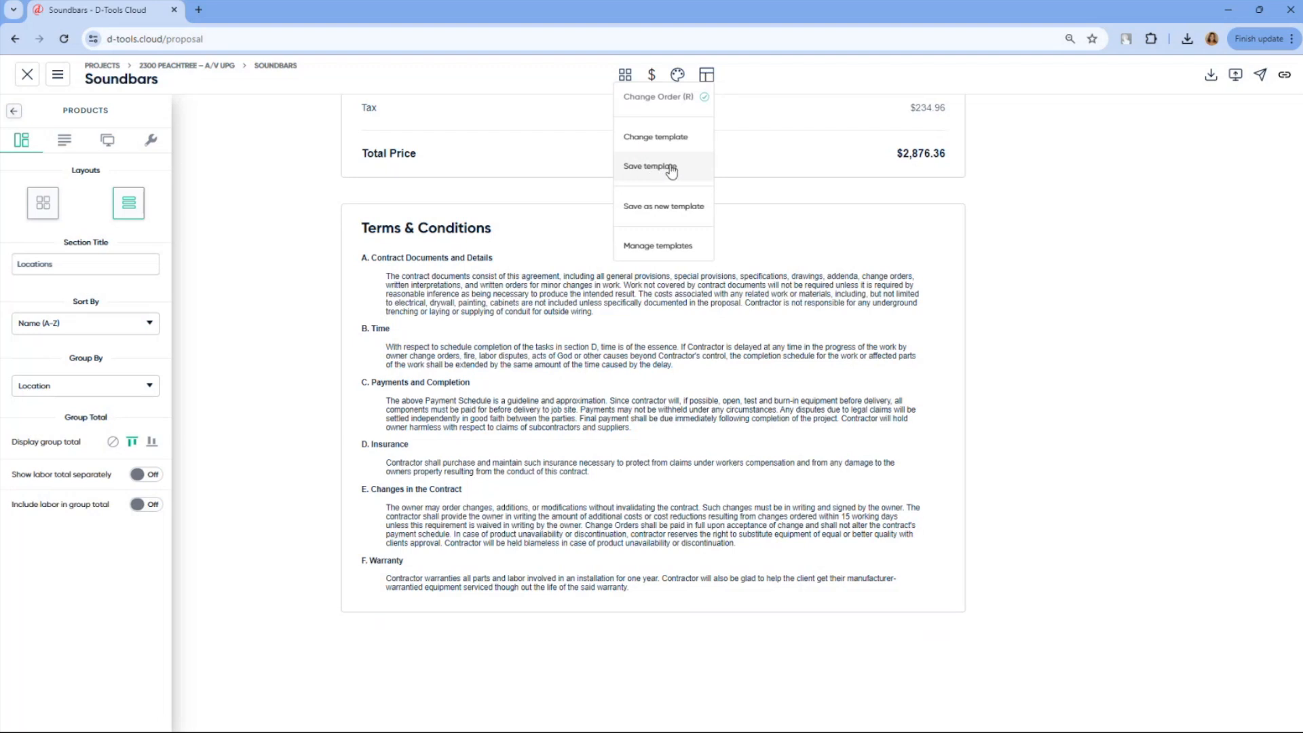
click(1018, 159)
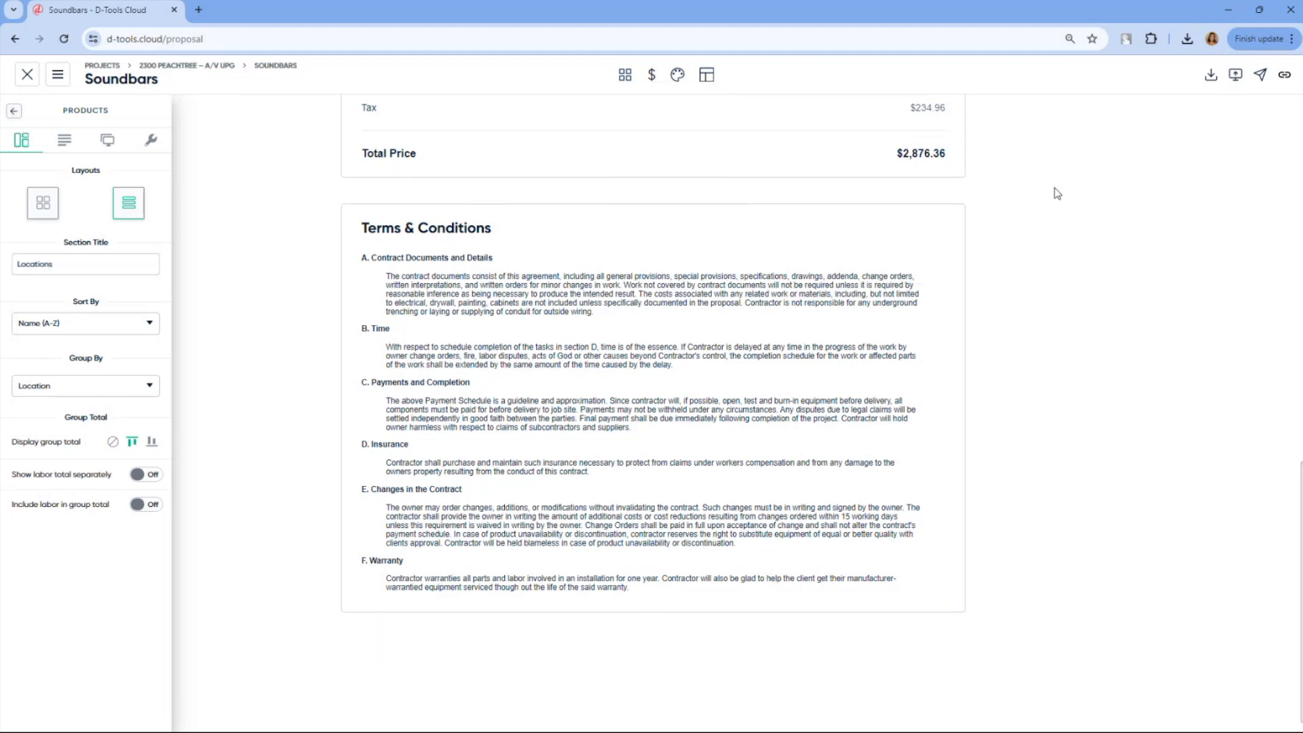
Start sharing the proposal by email with the client contact as recipient, and check the email template options
click(1261, 76)
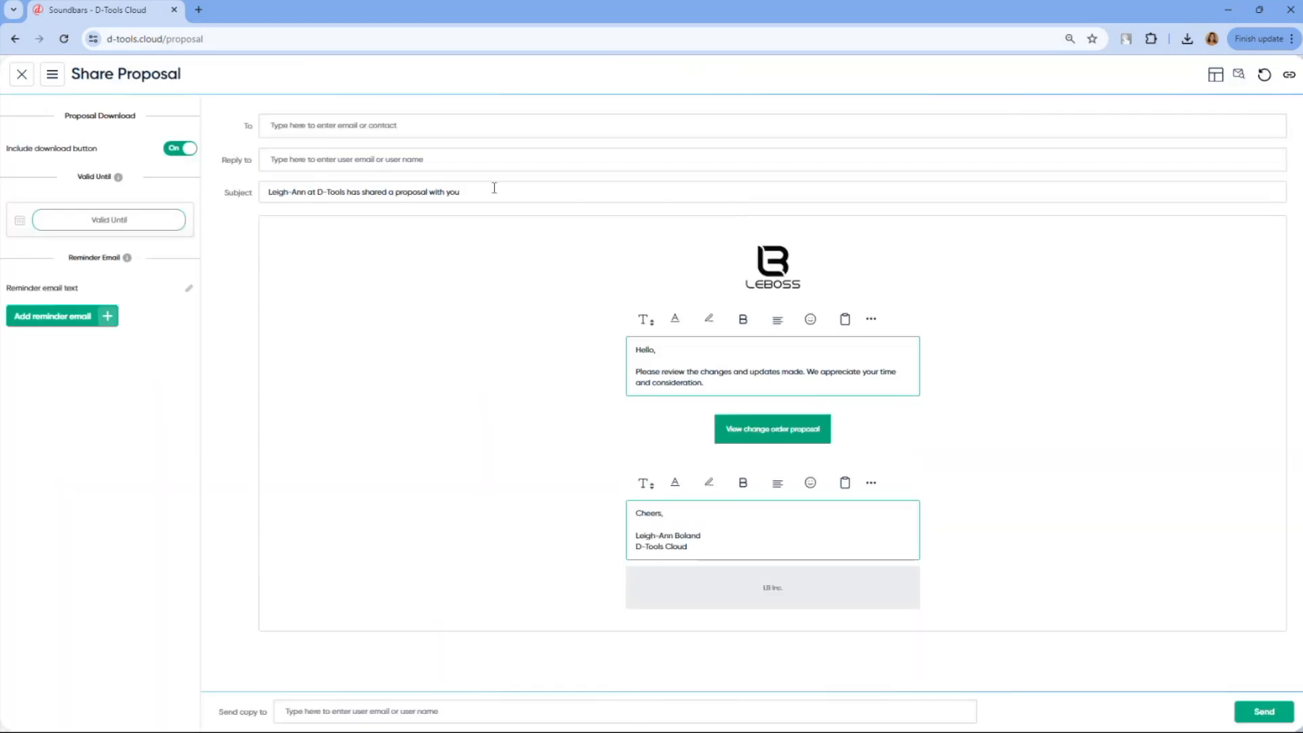
click(288, 126)
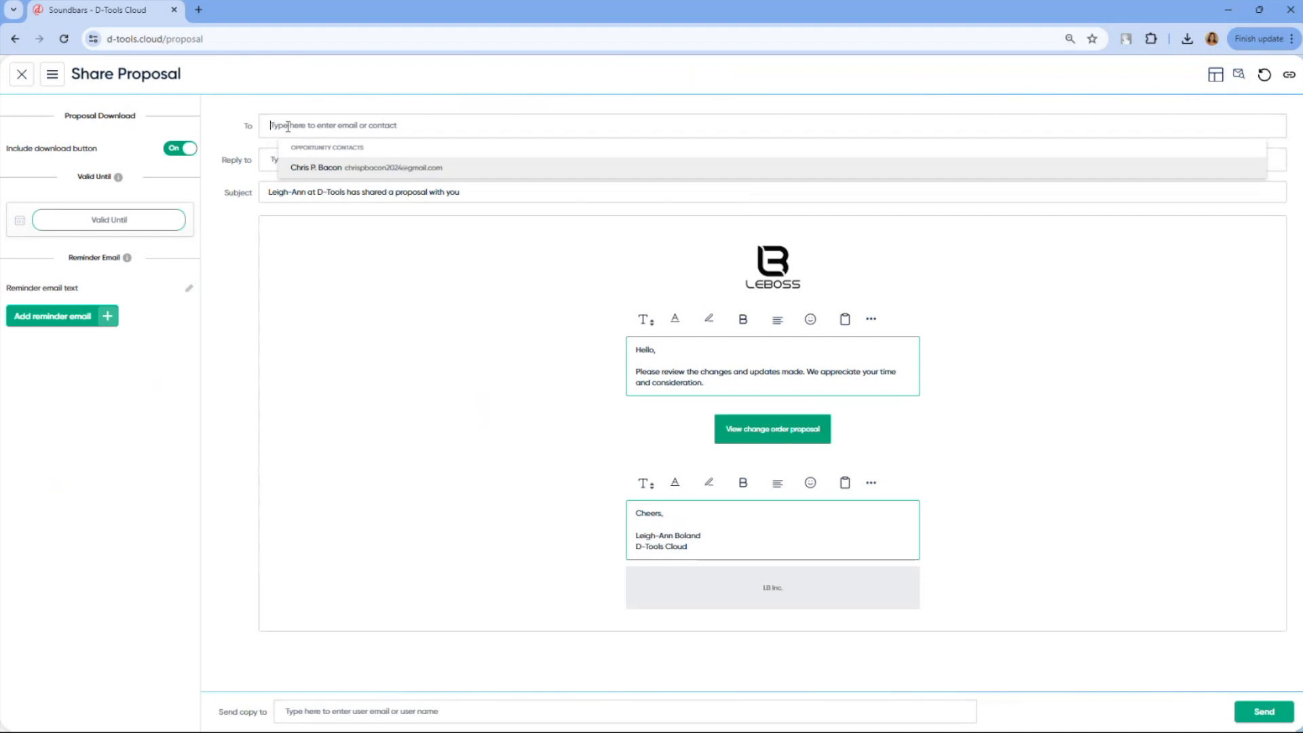
click(321, 169)
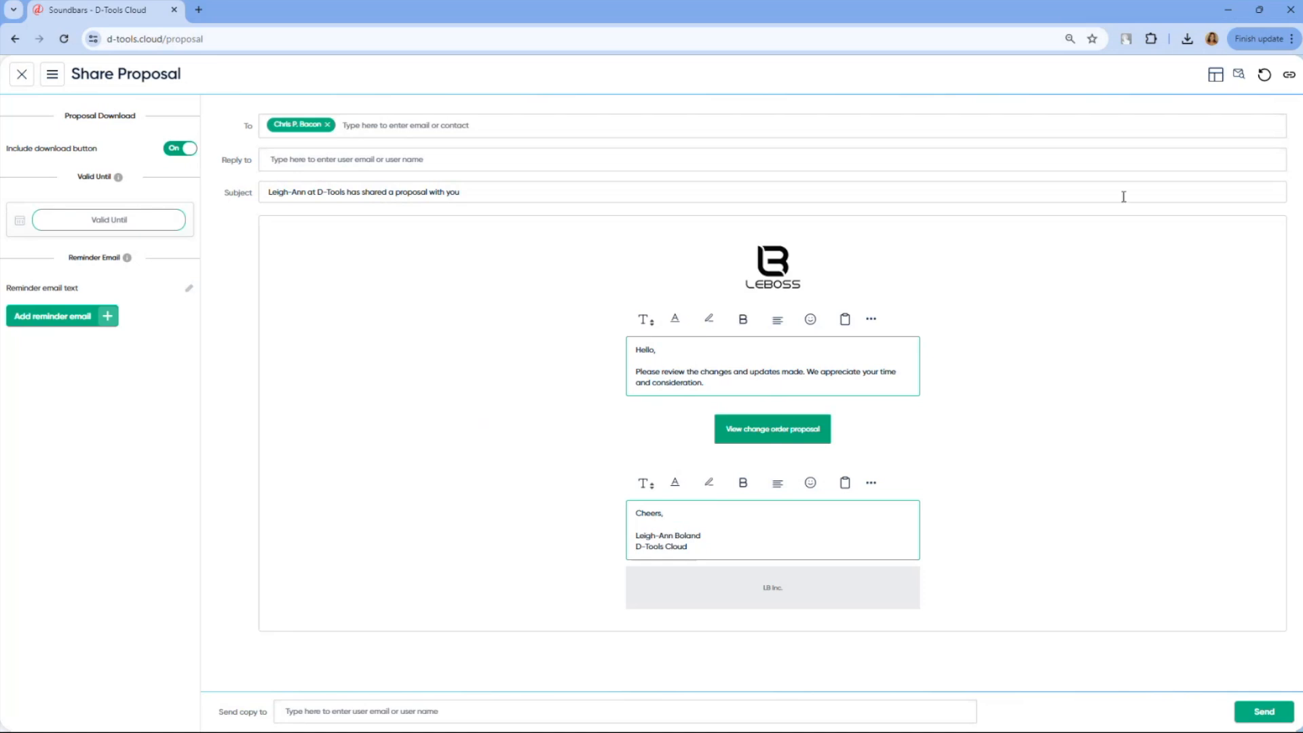
click(1225, 82)
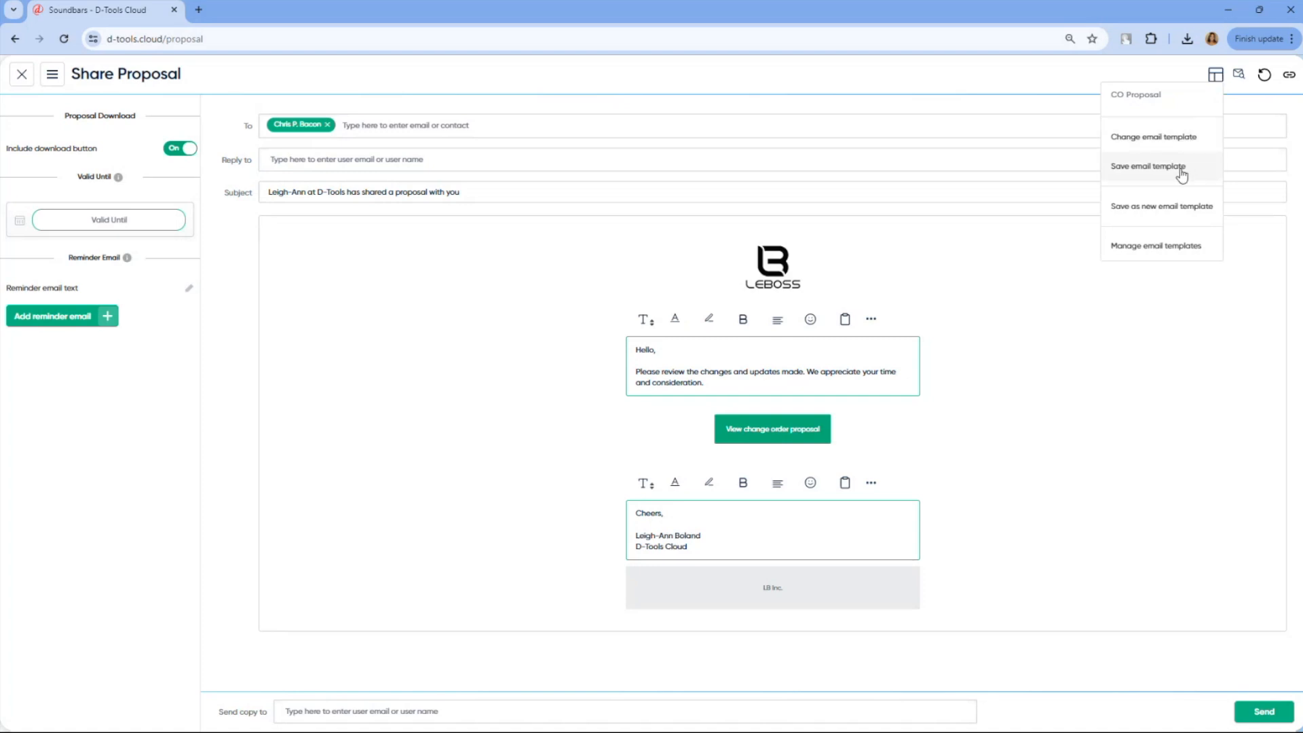
click(491, 292)
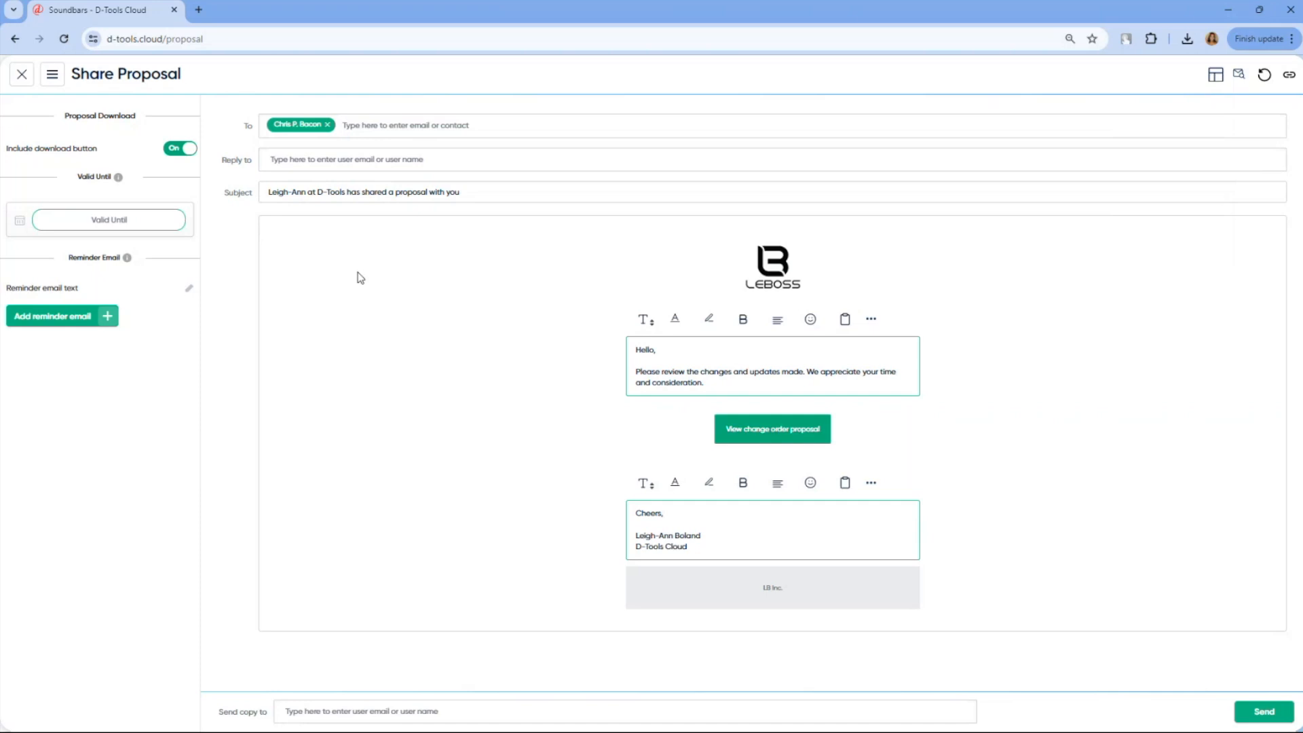
Set the proposal's valid-until date to June 30, 2024 and send the proposal
click(163, 229)
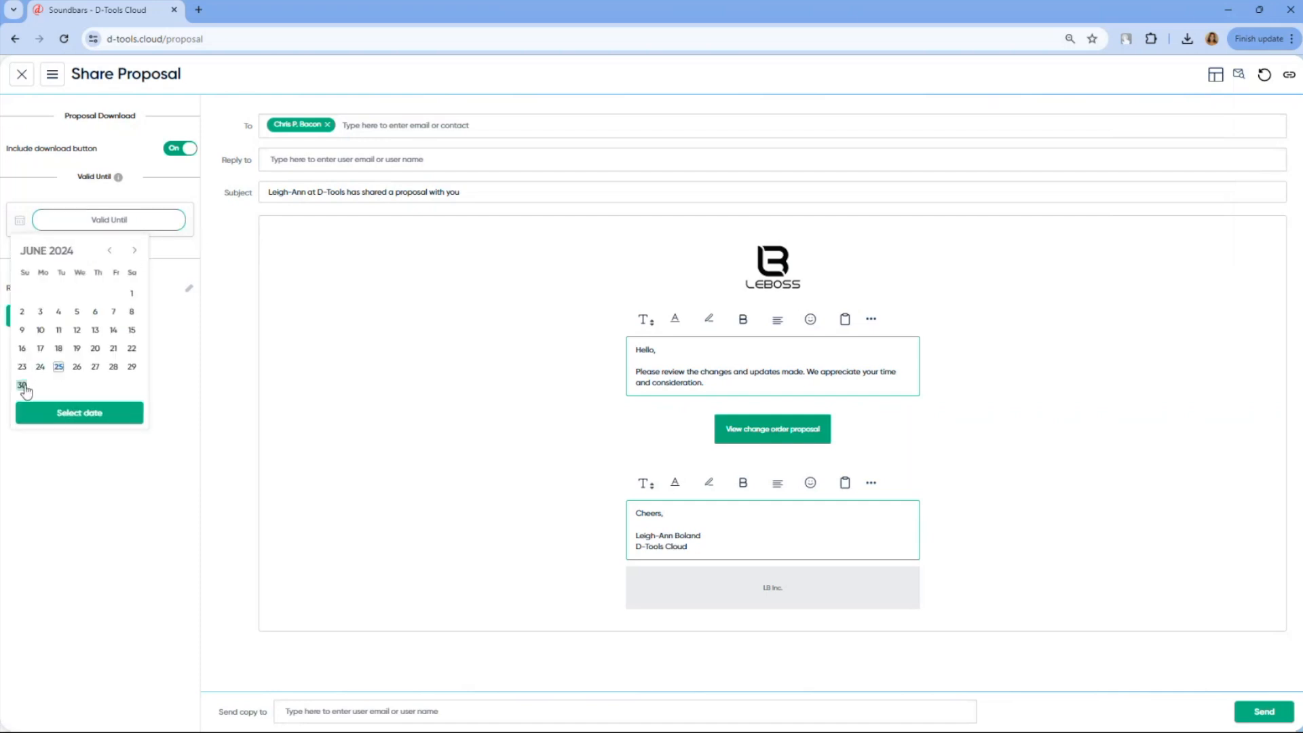
click(57, 414)
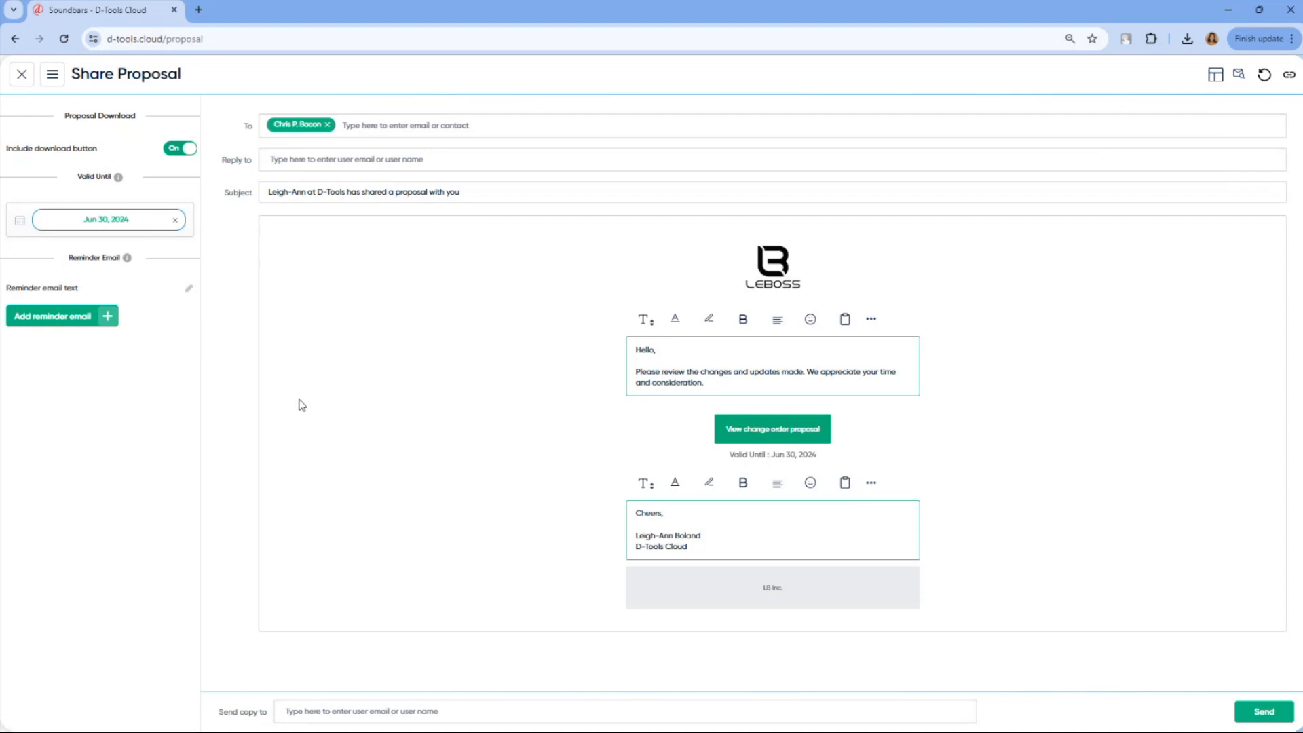
click(1264, 711)
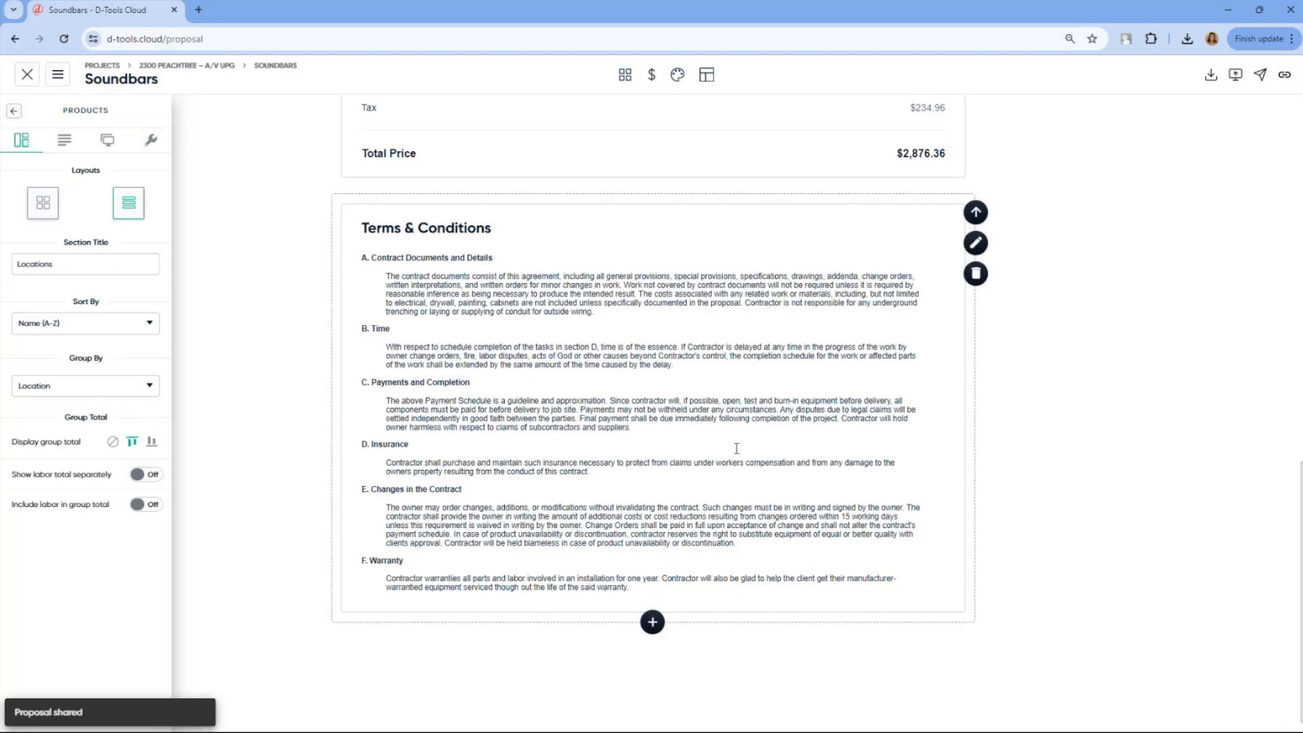
Present the Soundbars proposal, dismiss the expiration notice, and review the presentation from the cover through the Summary and Terms & Conditions
click(1237, 76)
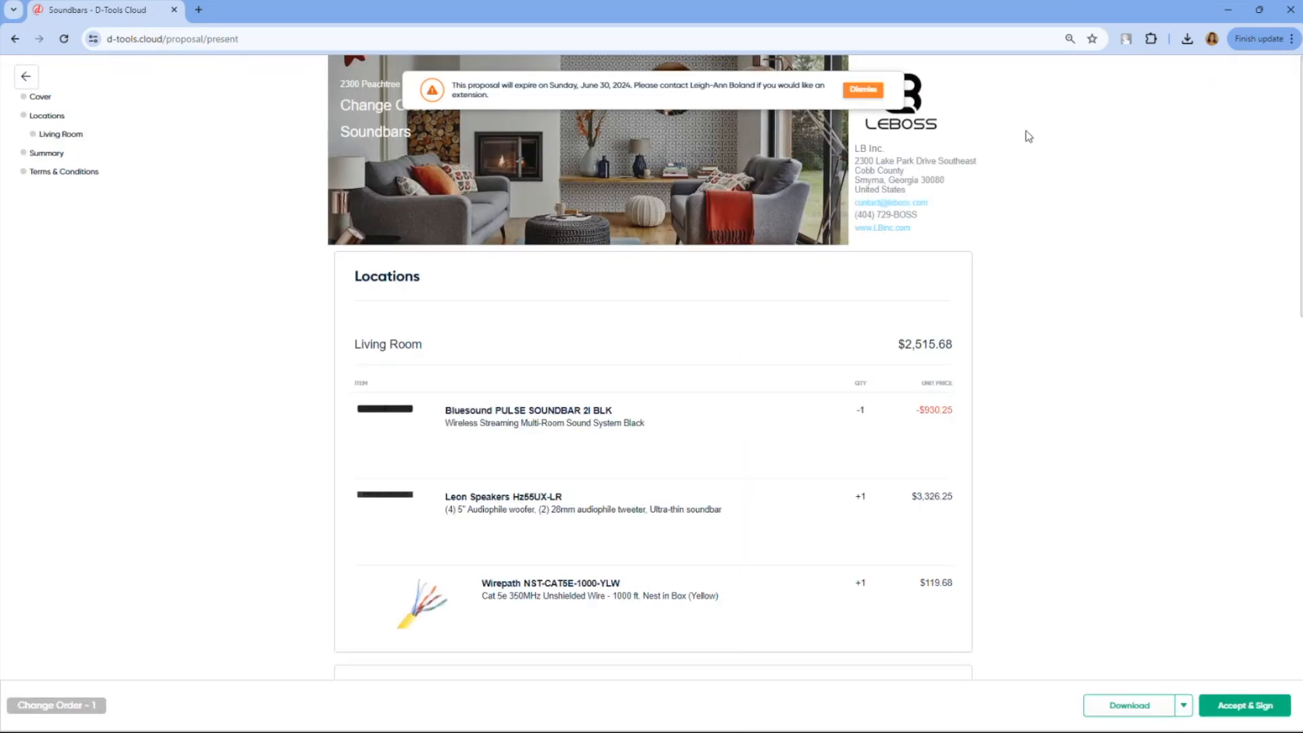
click(863, 91)
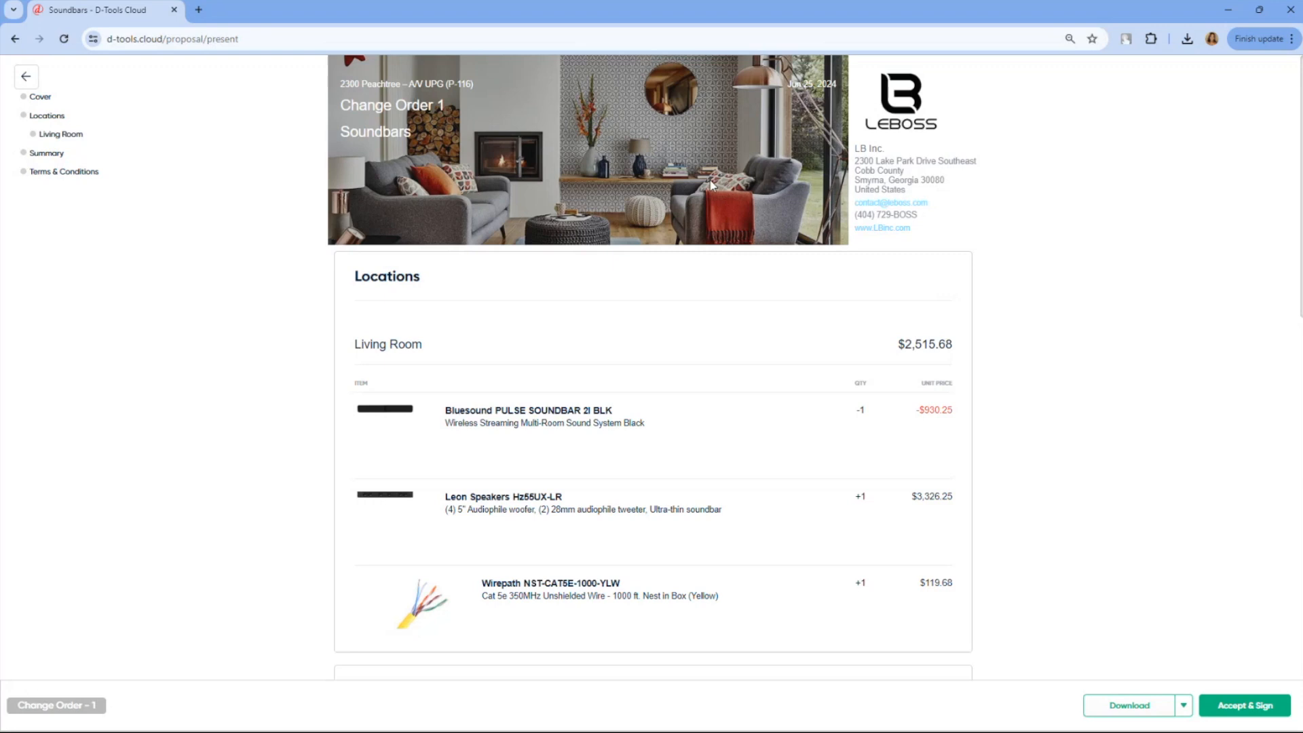
scroll(710, 185, down, 2)
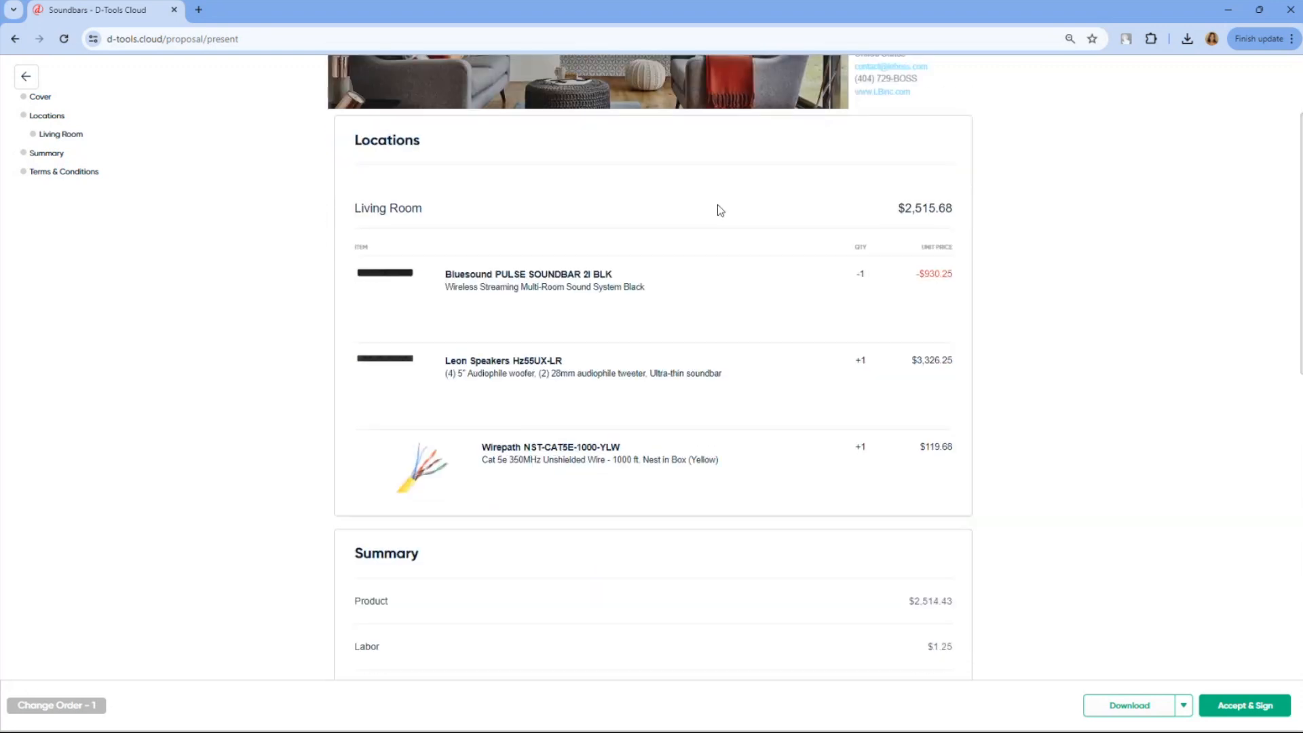
scroll(720, 210, up, 2)
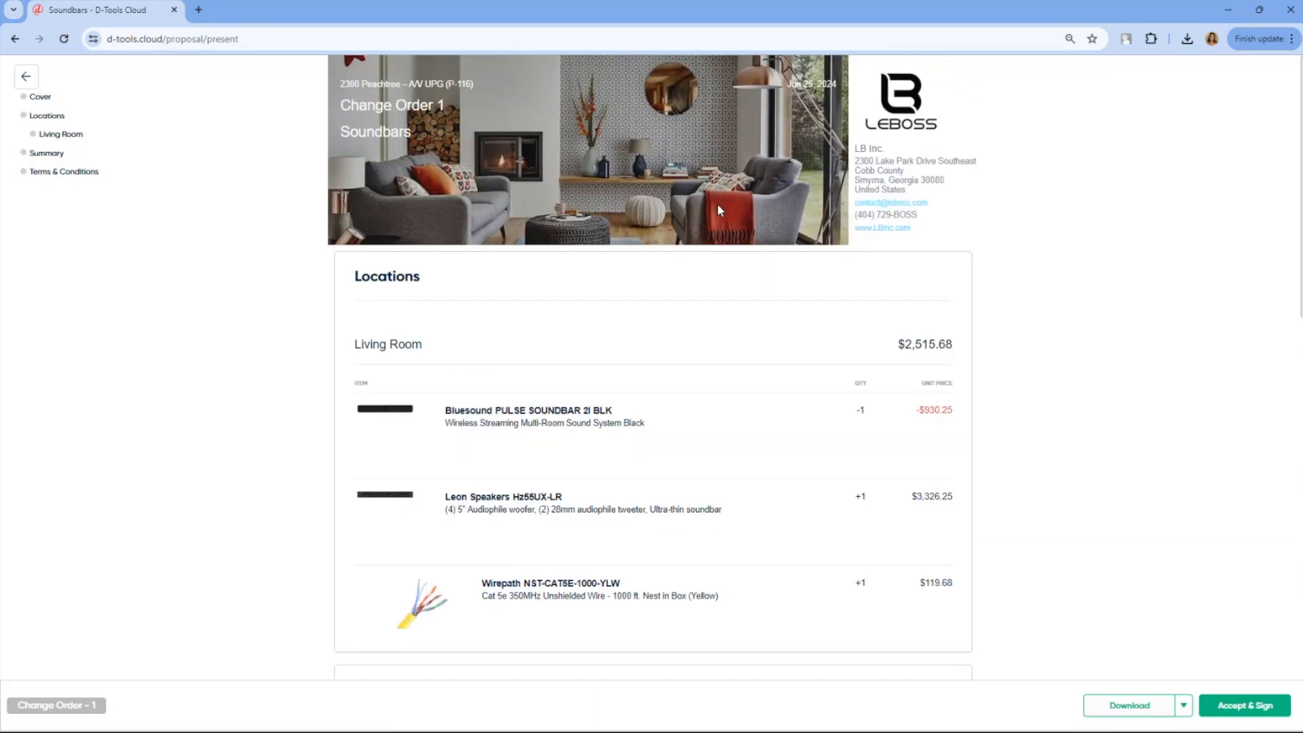
scroll(718, 204, down, 12)
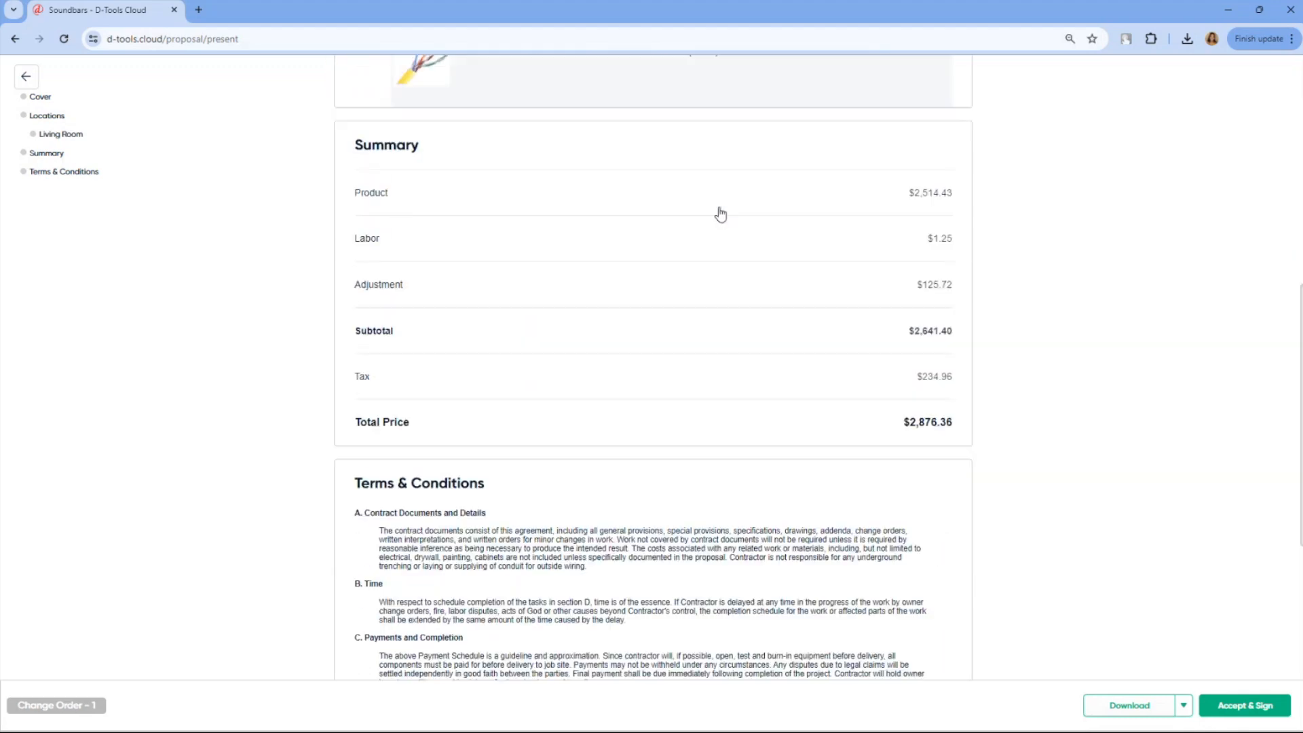
scroll(721, 213, up, 9)
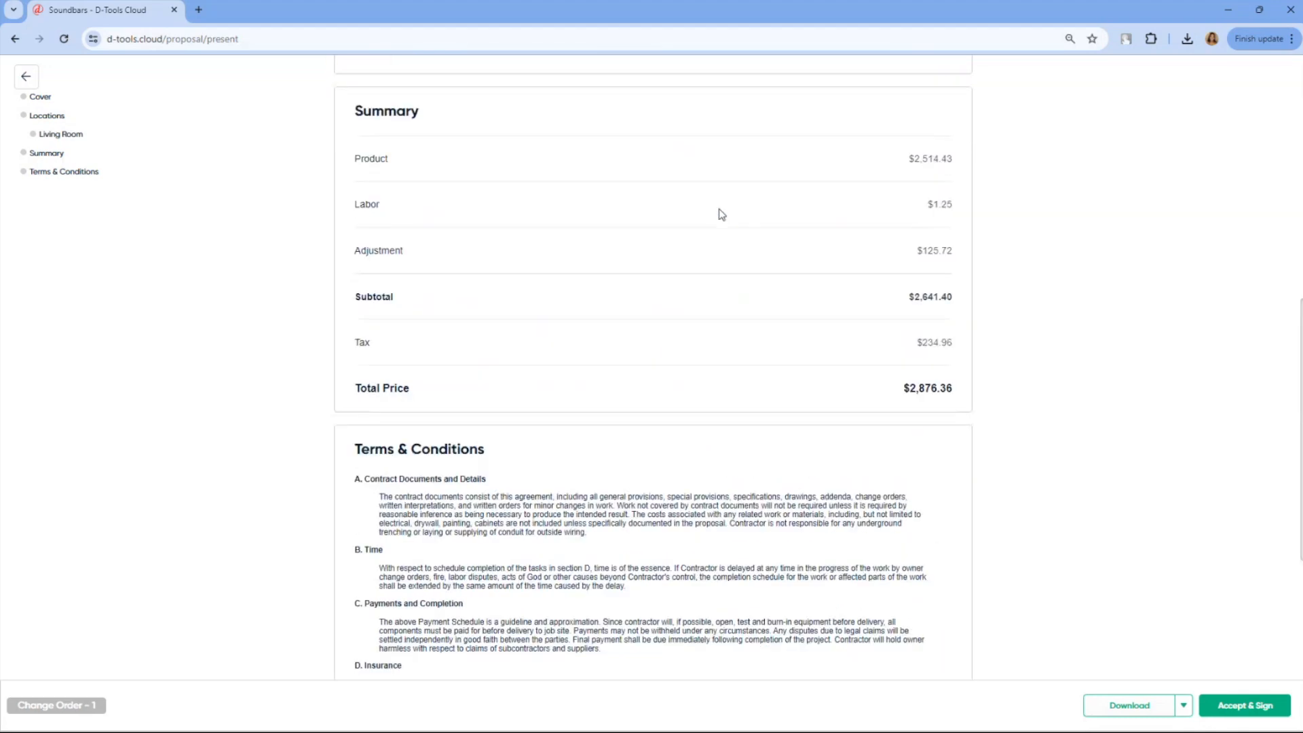
scroll(721, 214, up, 4)
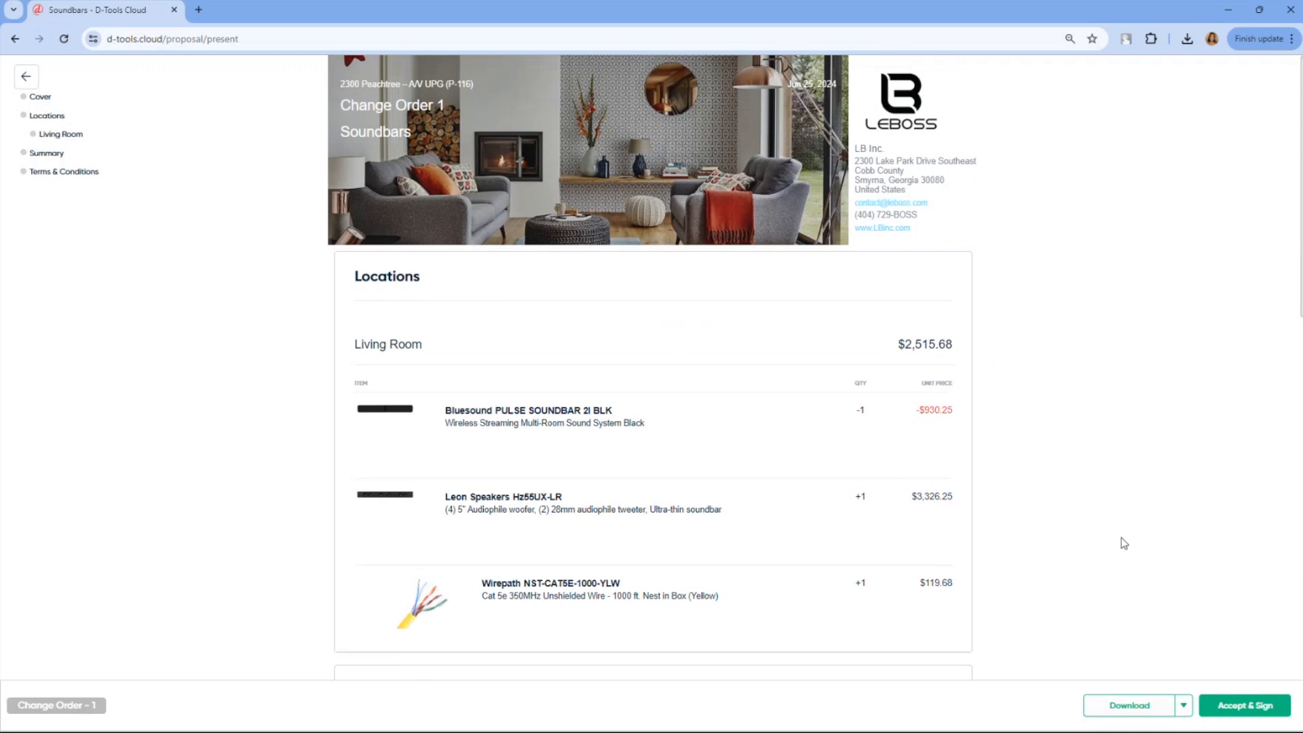
Check the Accept & Sign form, close it without signing, and return from the presentation to the proposal
click(1233, 706)
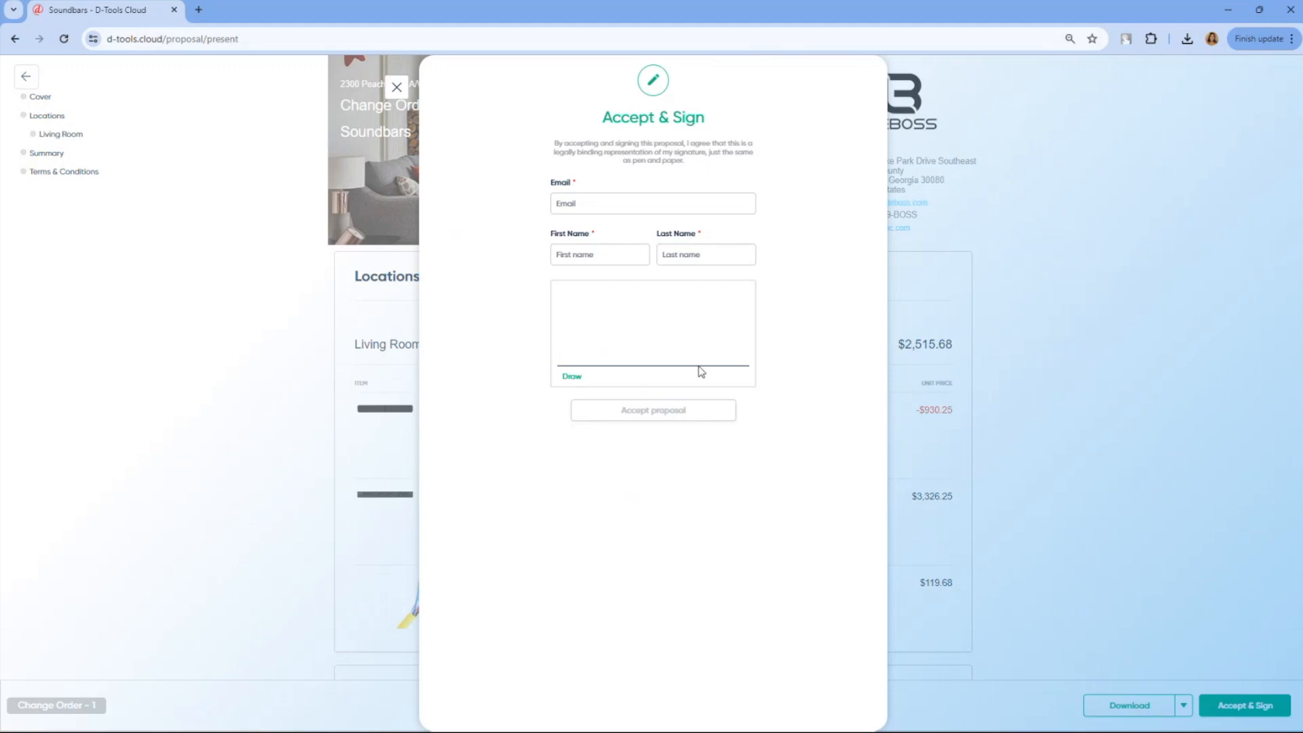
click(400, 91)
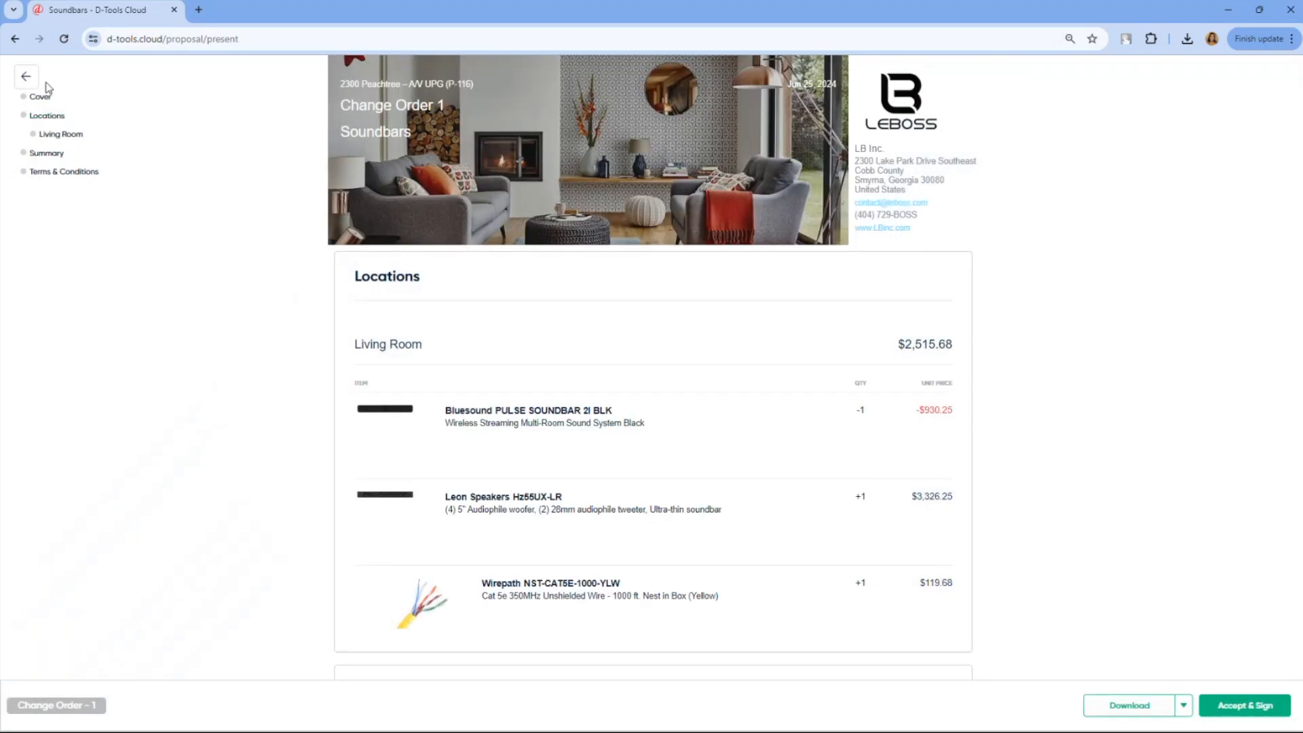
click(29, 79)
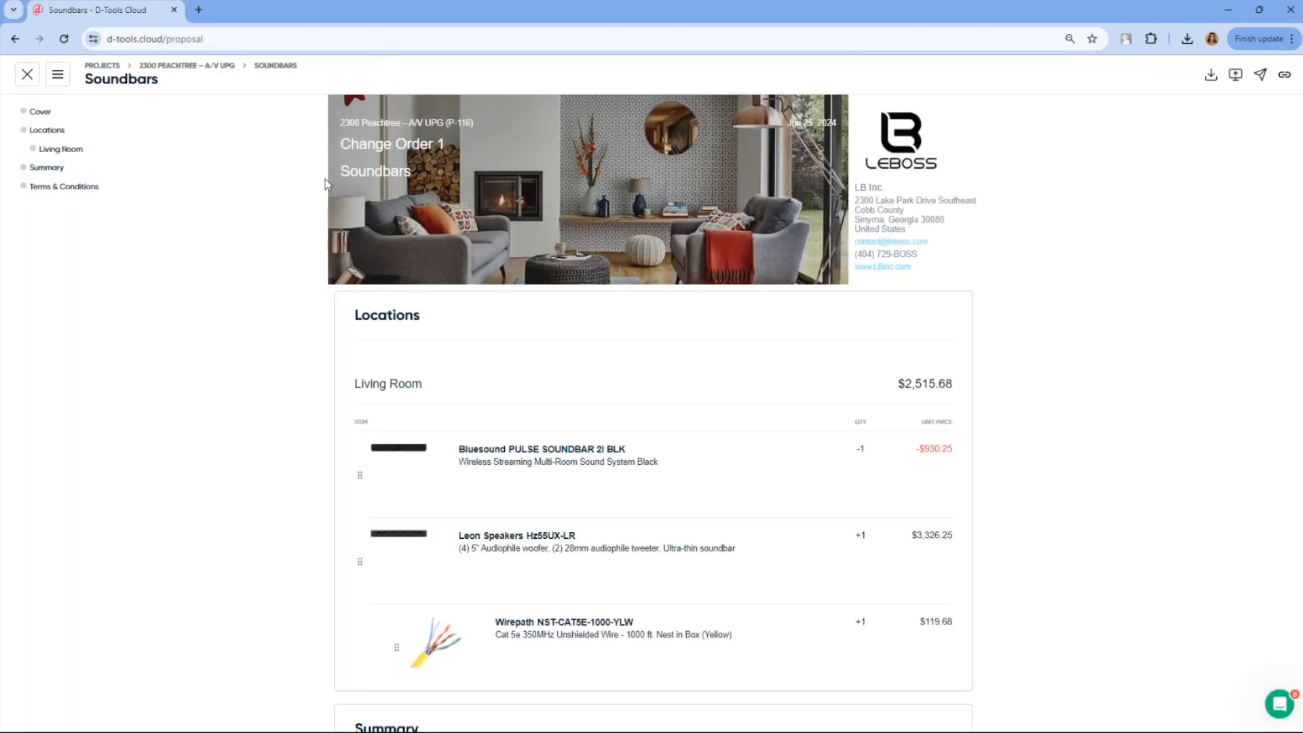
Return to the Soundbars change order, set its state to Client Accepted, and confirm the acceptance
click(283, 68)
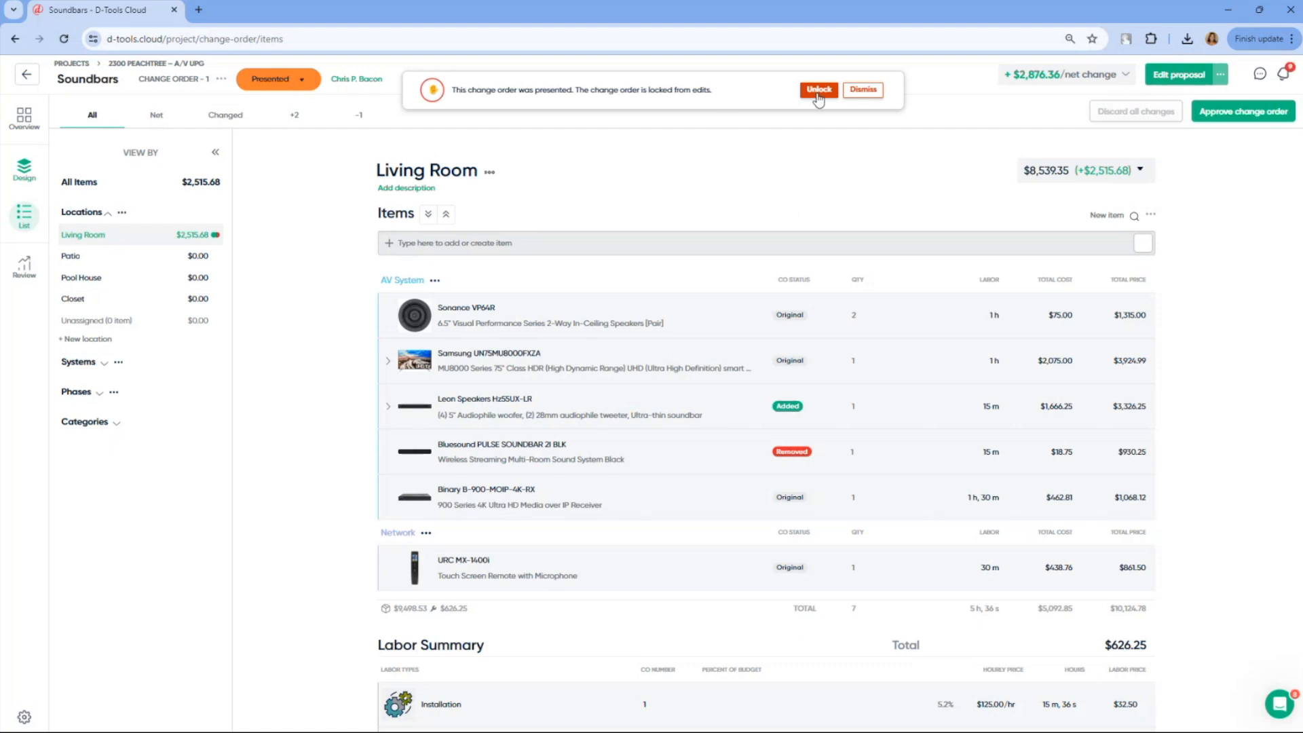
click(863, 89)
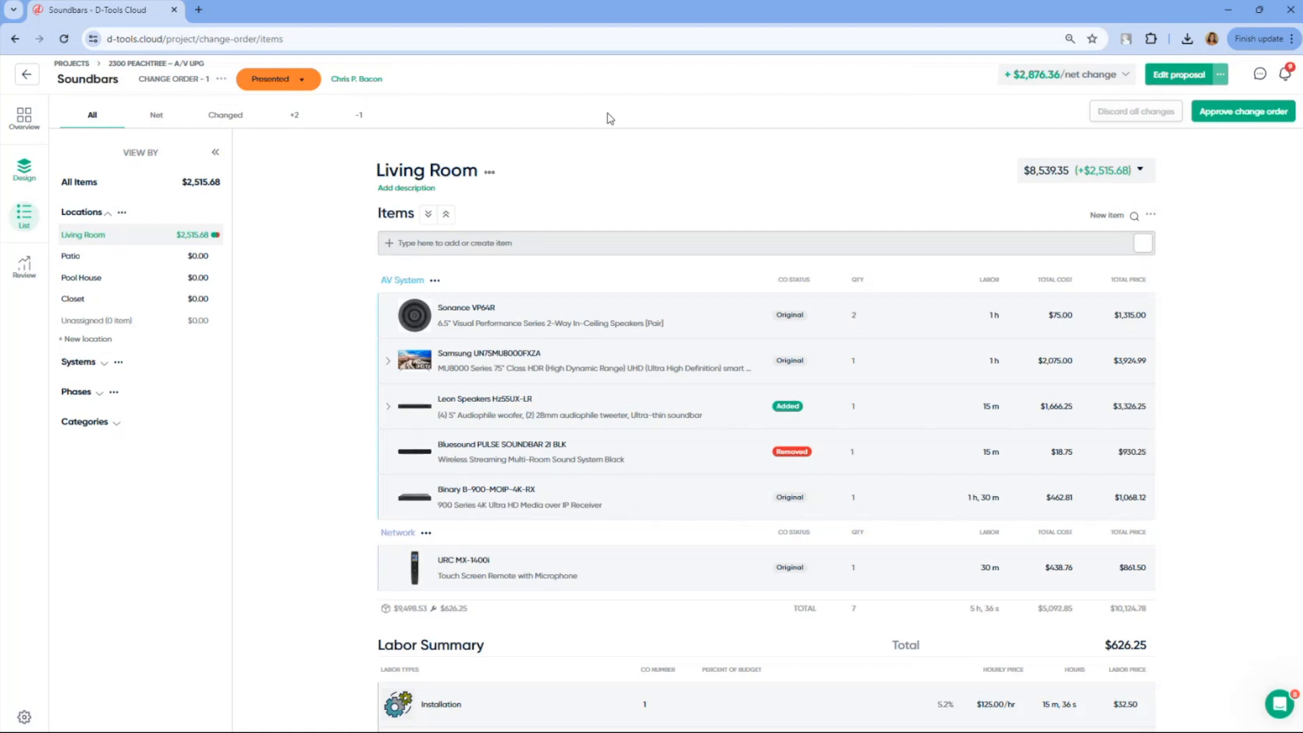
click(291, 81)
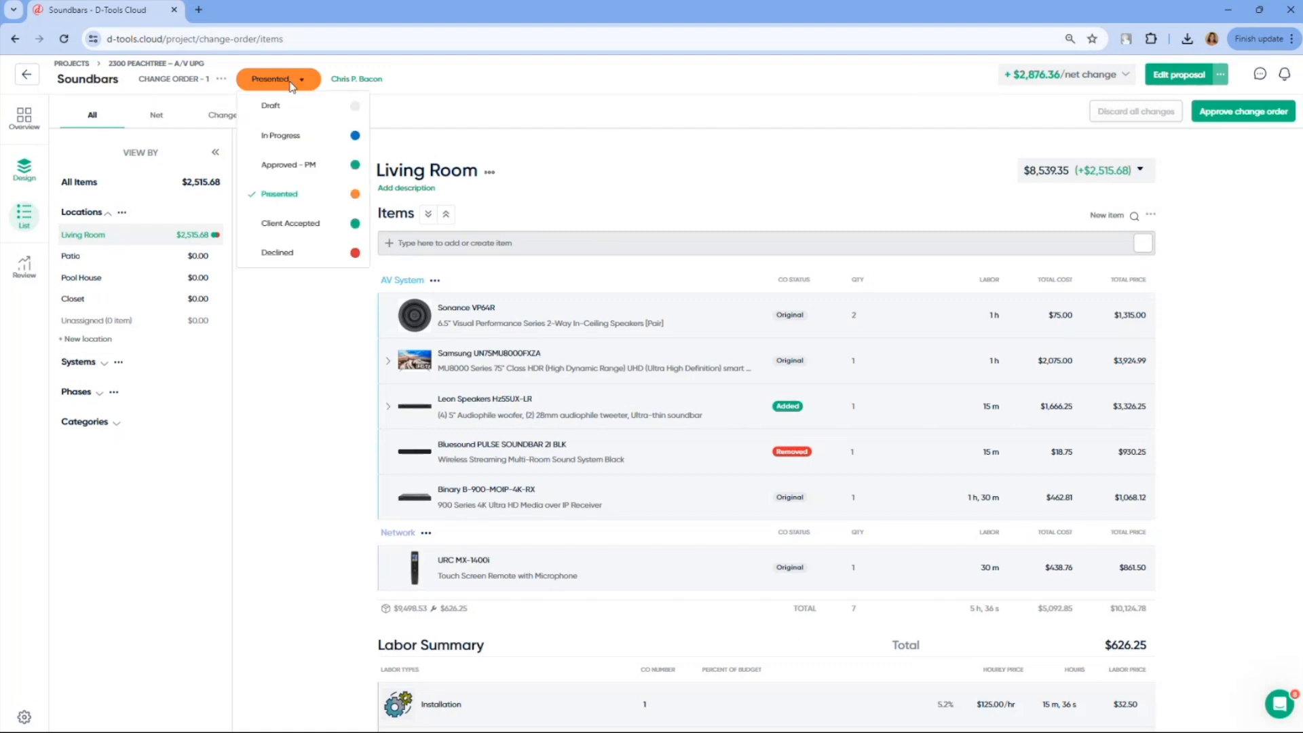
click(315, 225)
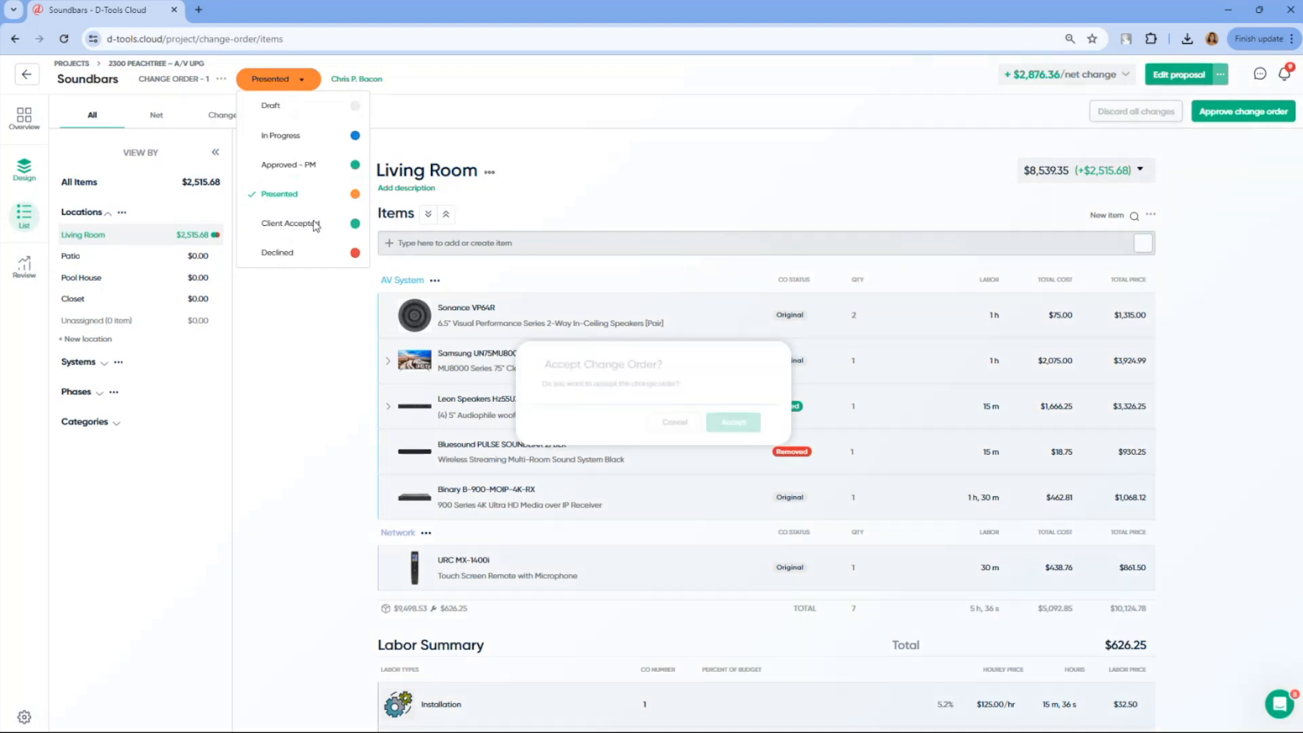
click(724, 427)
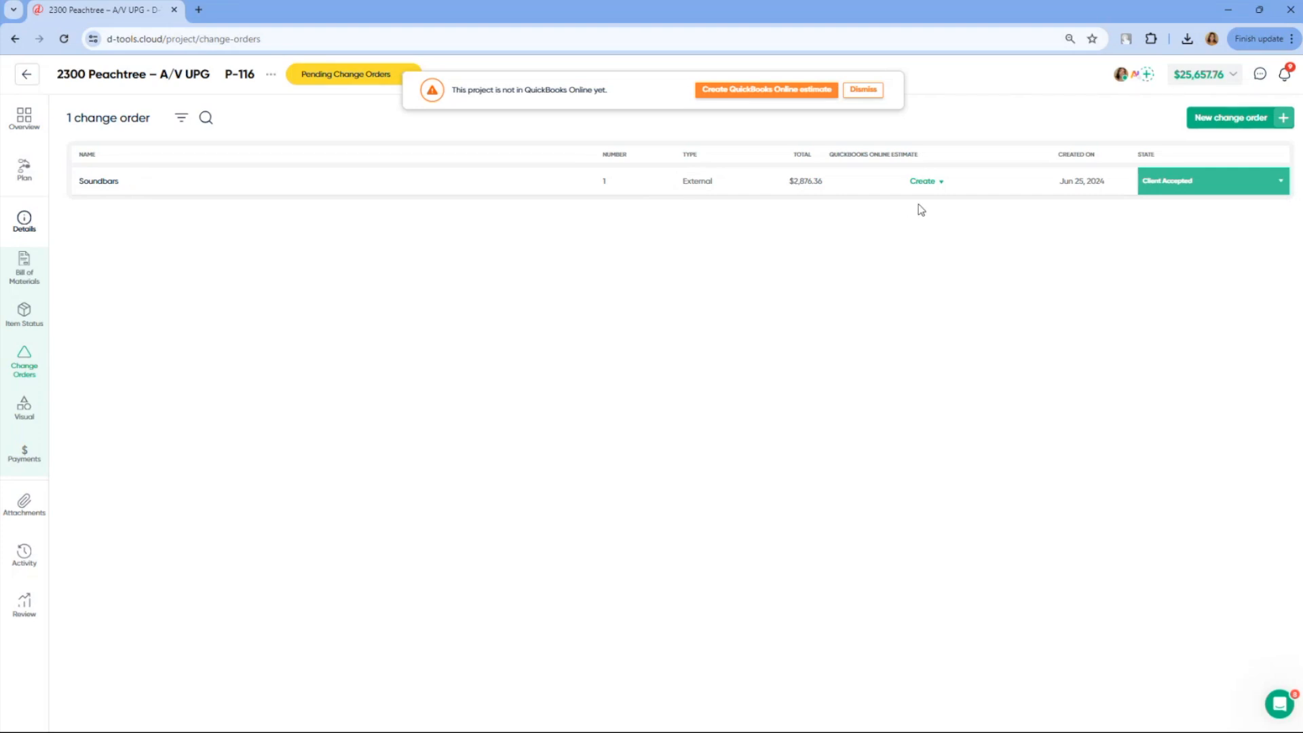
Create and open an internal change order named Camera Swap with its items added as non-billable
click(1224, 122)
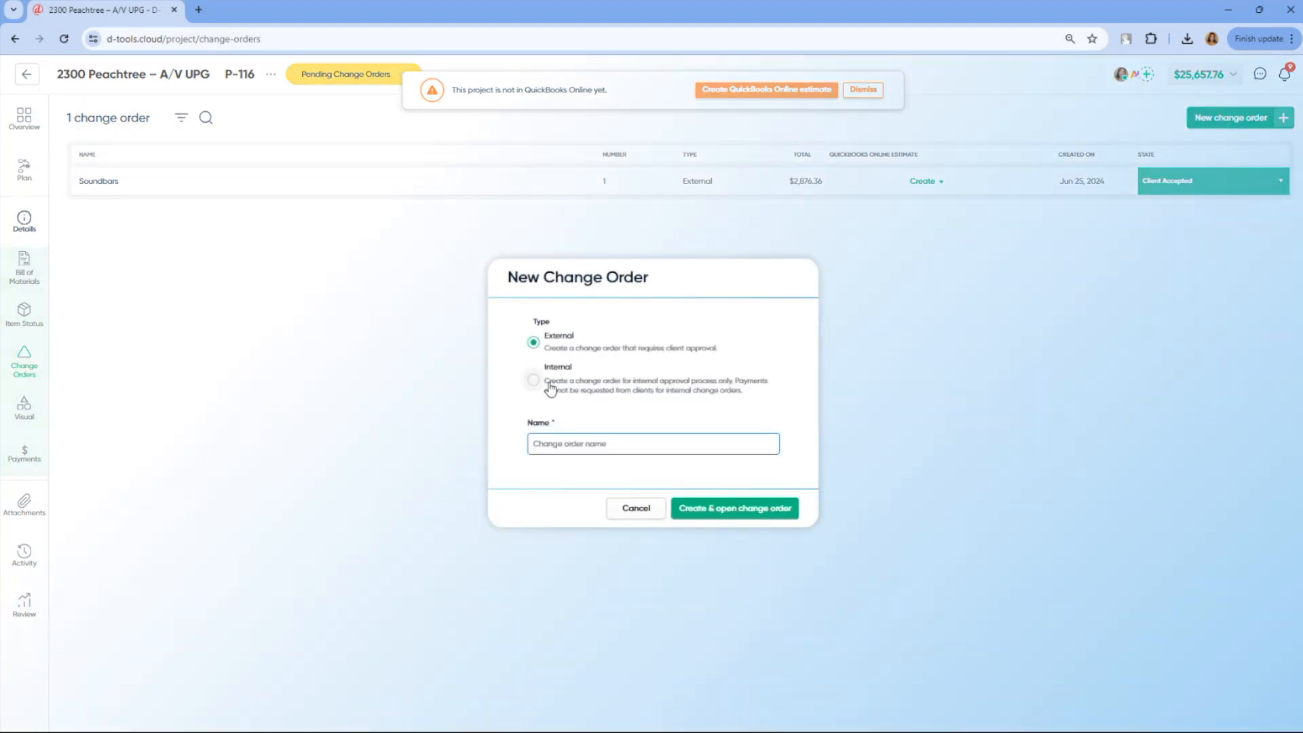
click(550, 389)
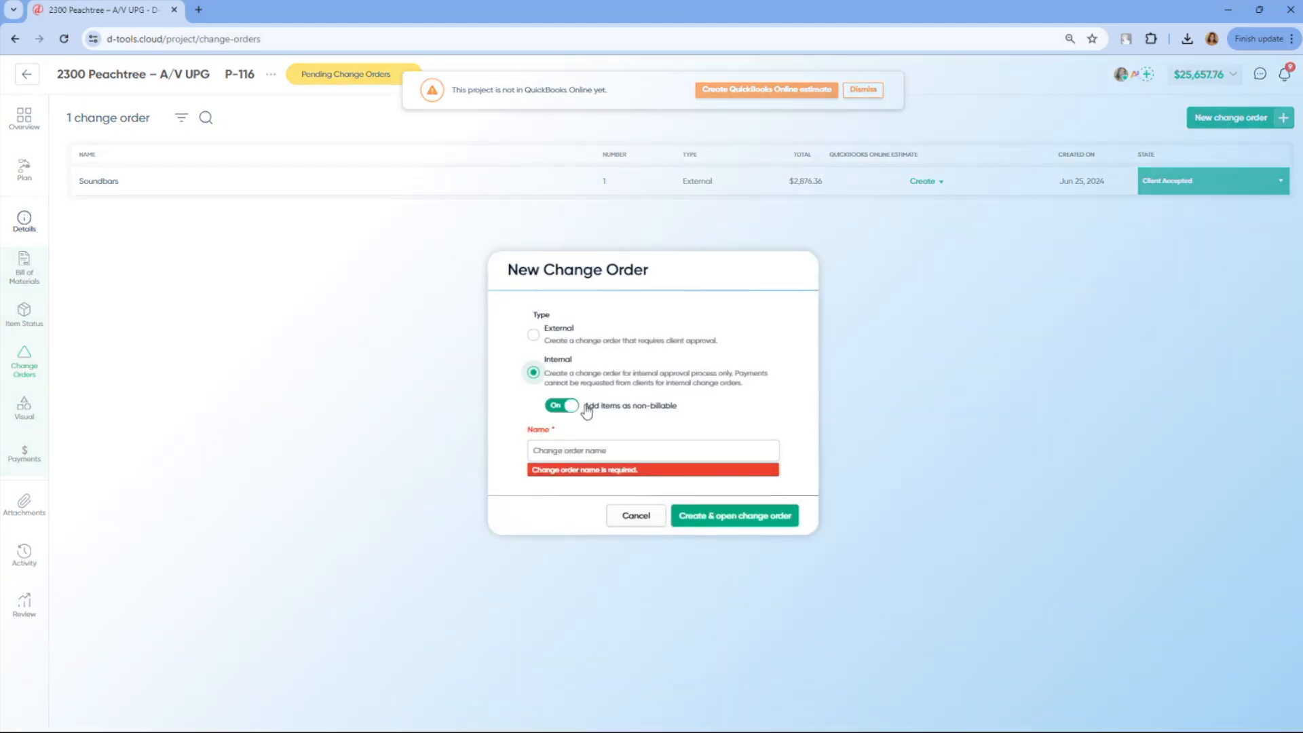
click(586, 450)
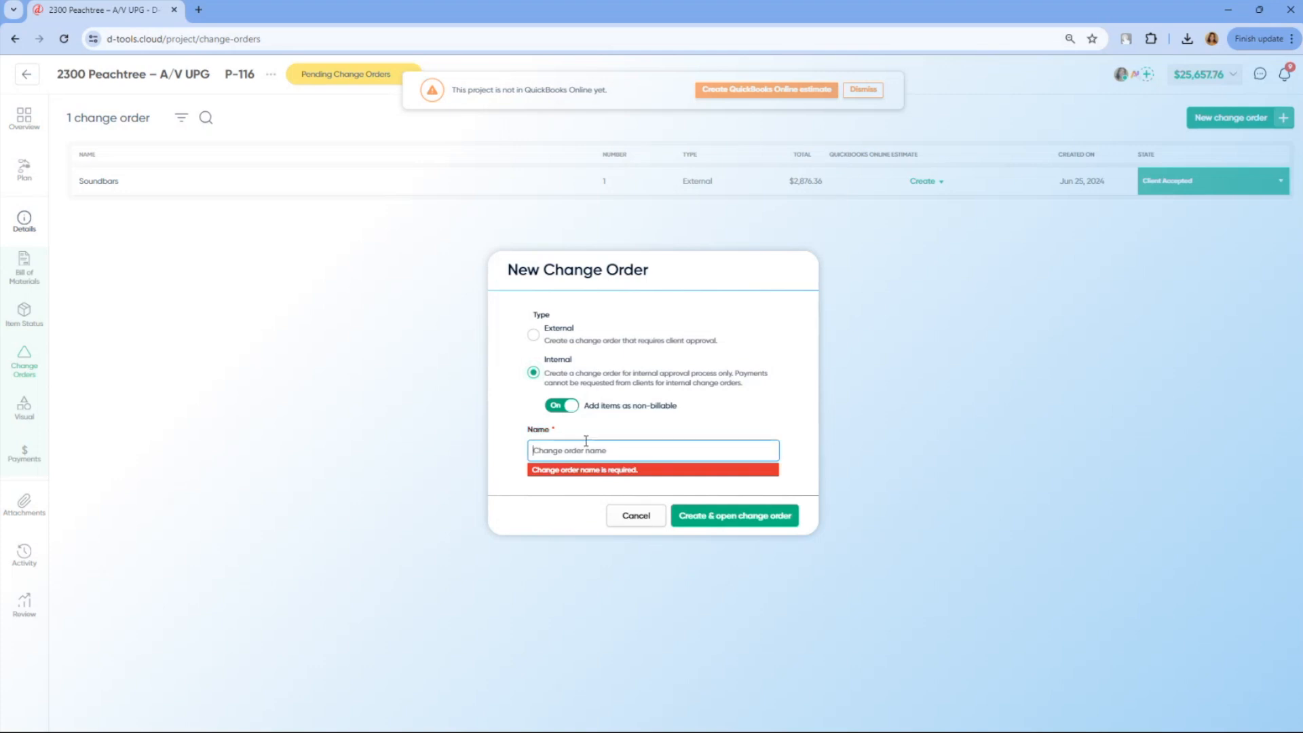
text(Co)
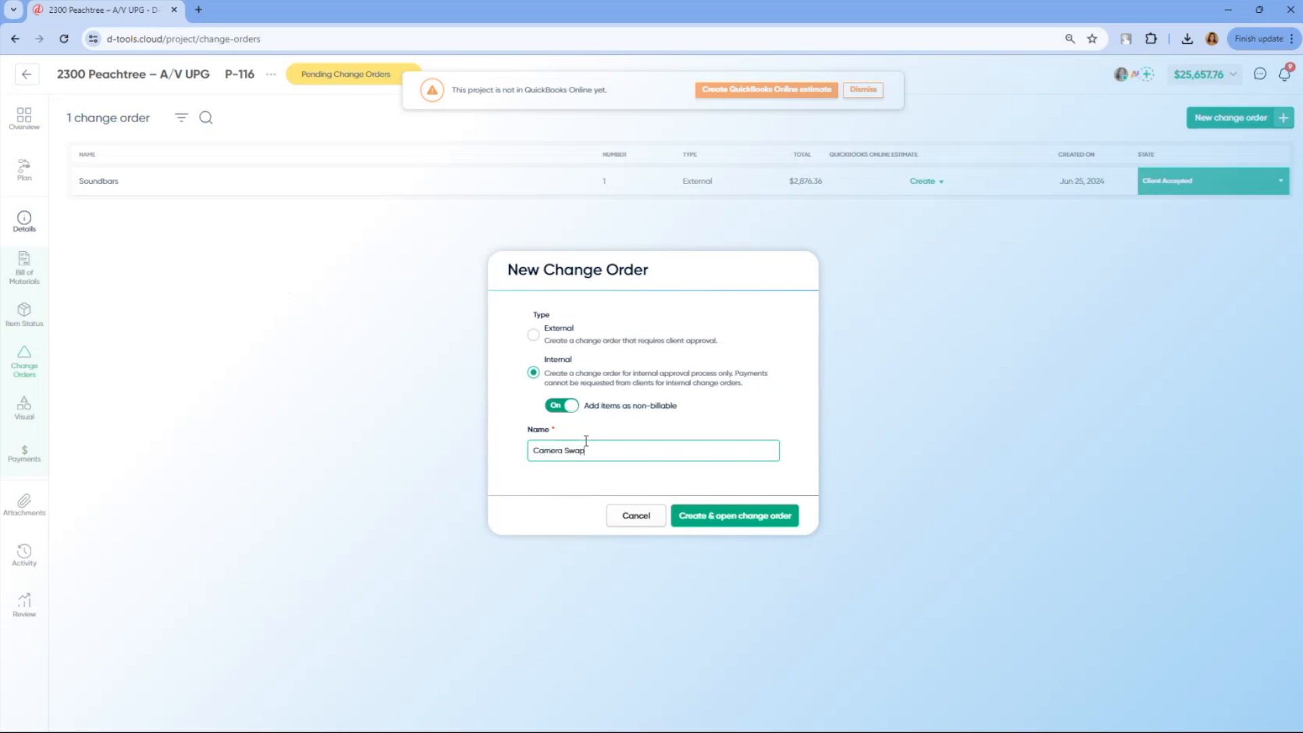
click(728, 519)
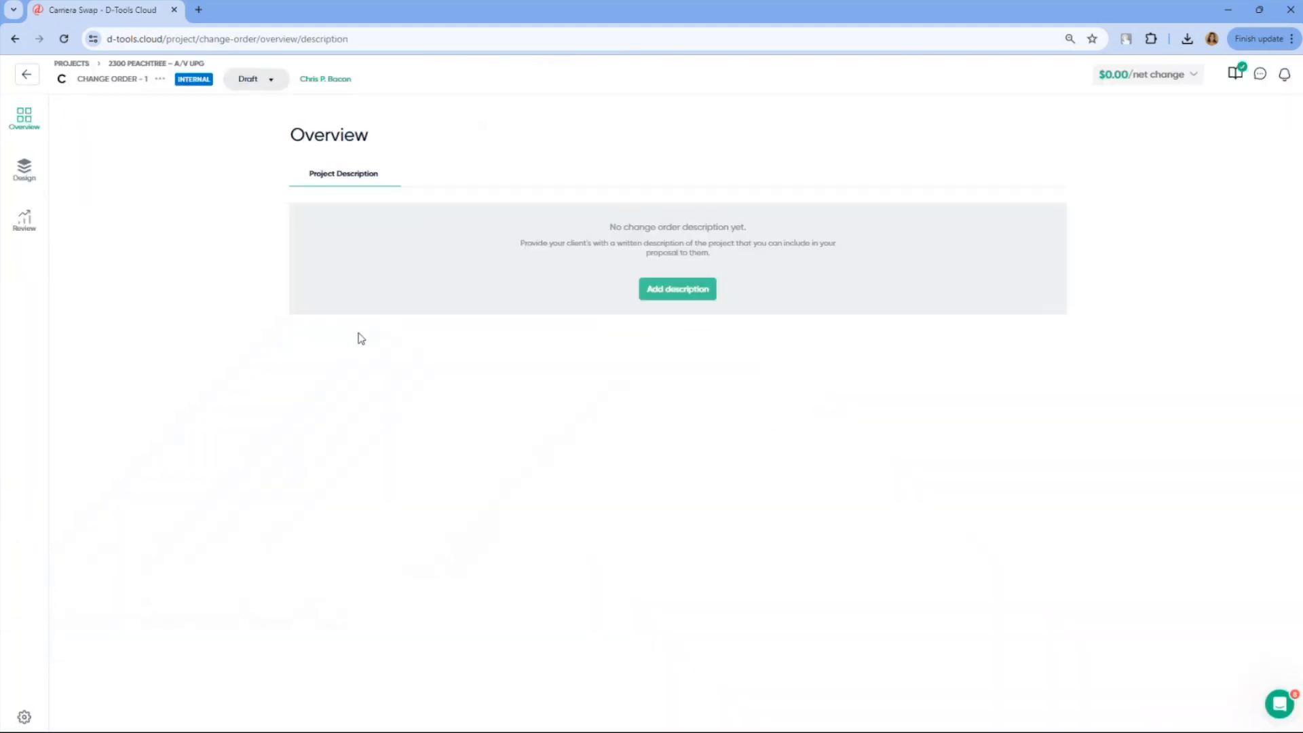
Replace the Patio's white LUM-500-DOM-IP-WH camera with the black LUM-500-TUR-IP-BL, maintaining quantity and price and keeping labor and accessories
click(24, 172)
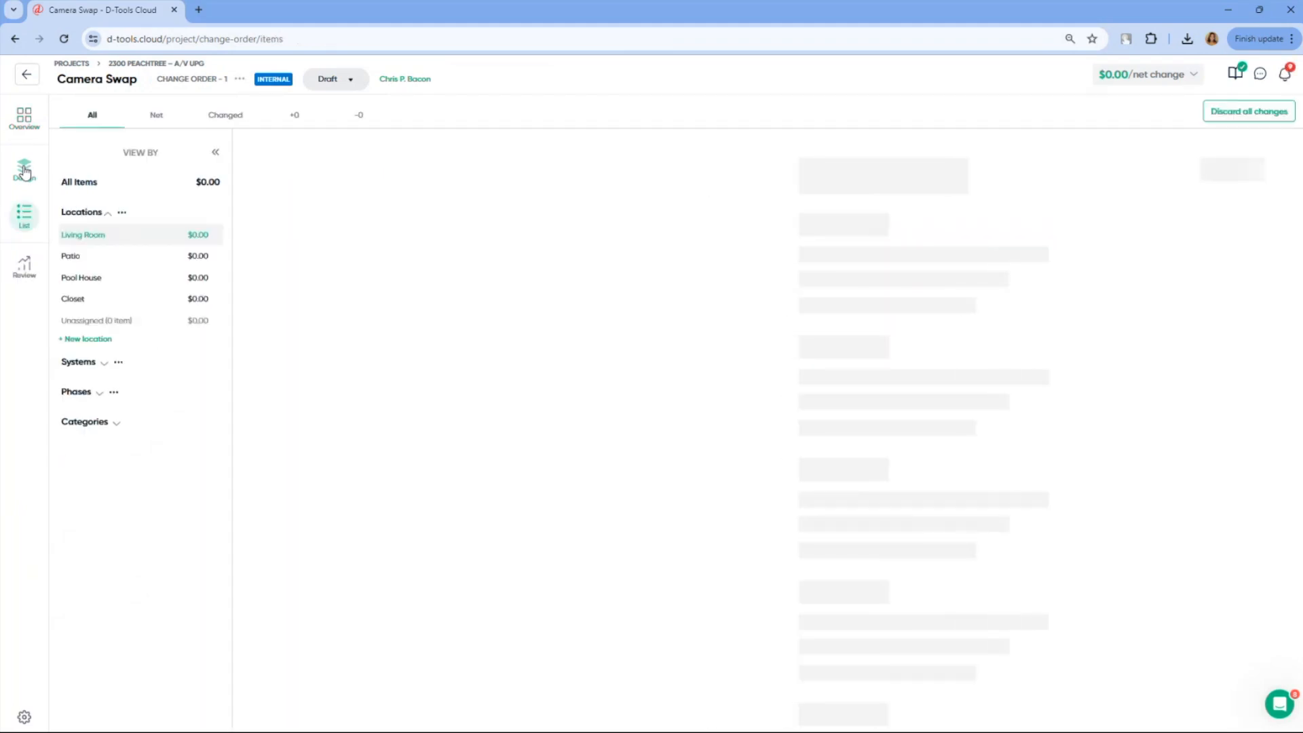
click(187, 266)
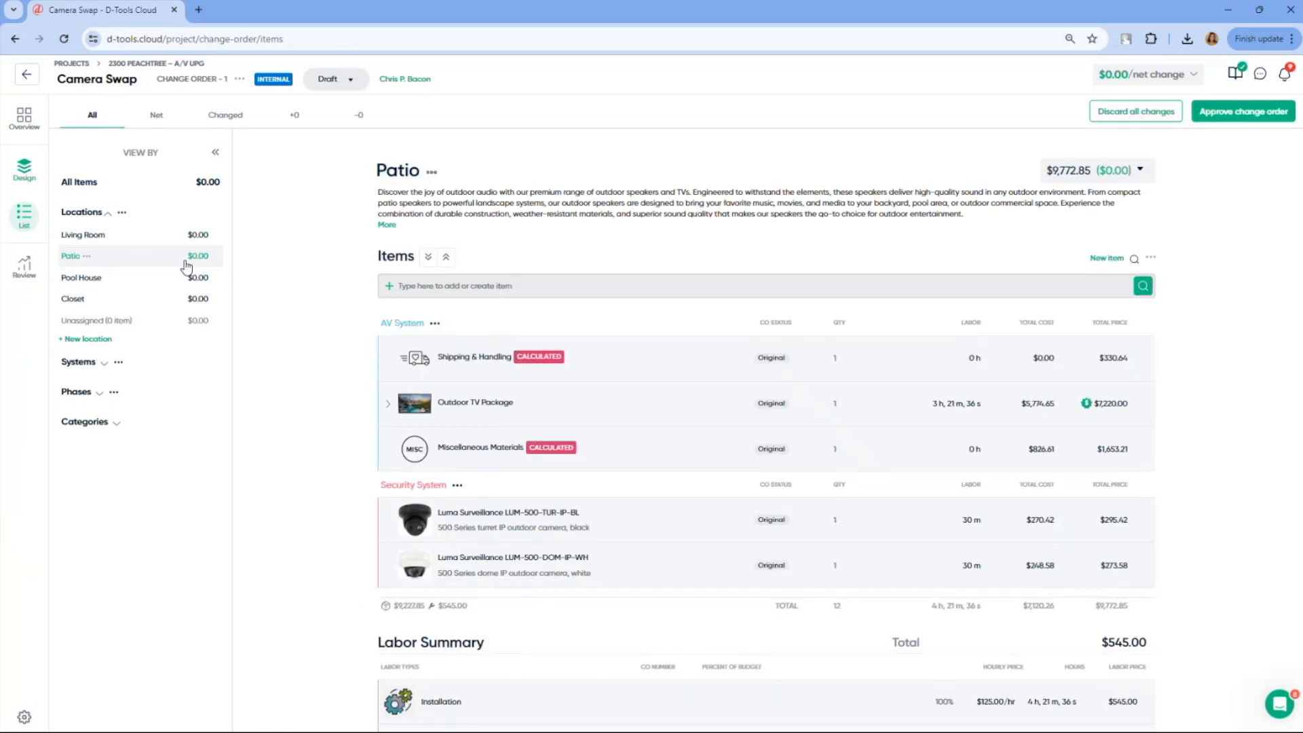
scroll(356, 320, down, 1)
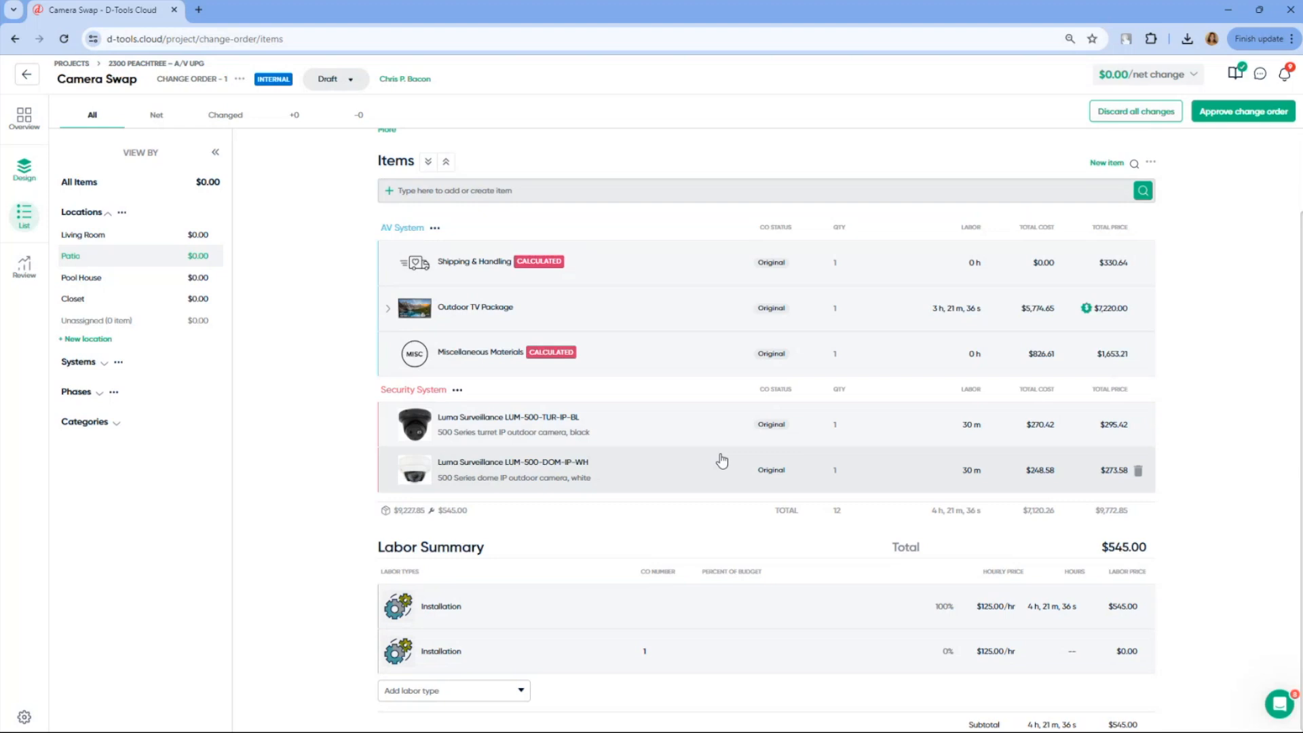
click(668, 475)
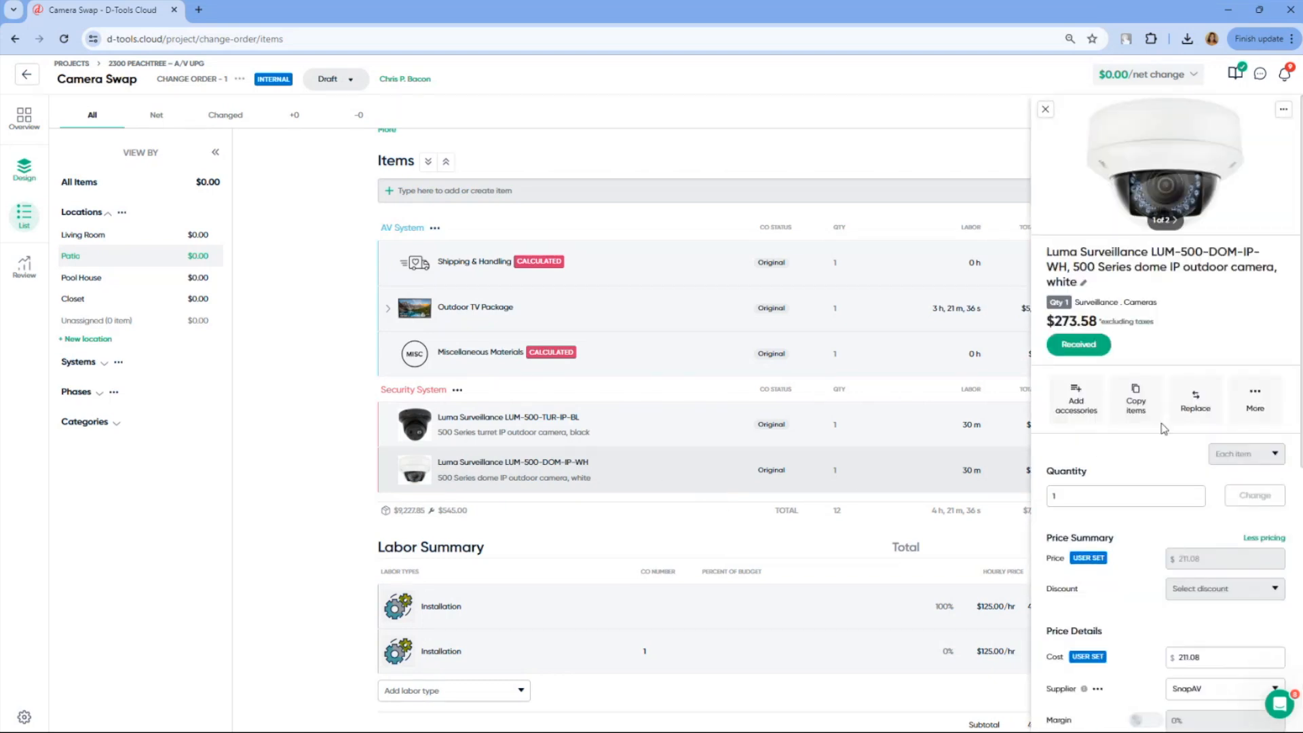
click(1197, 407)
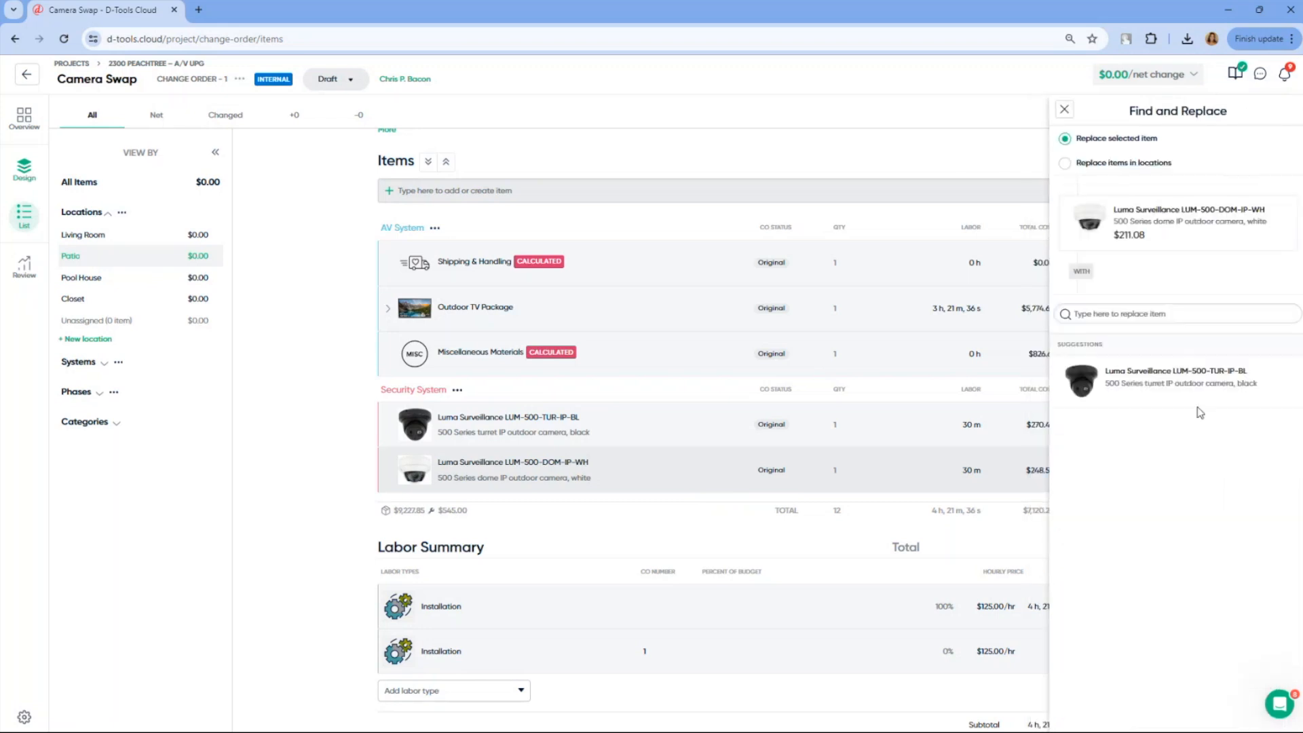
click(1141, 384)
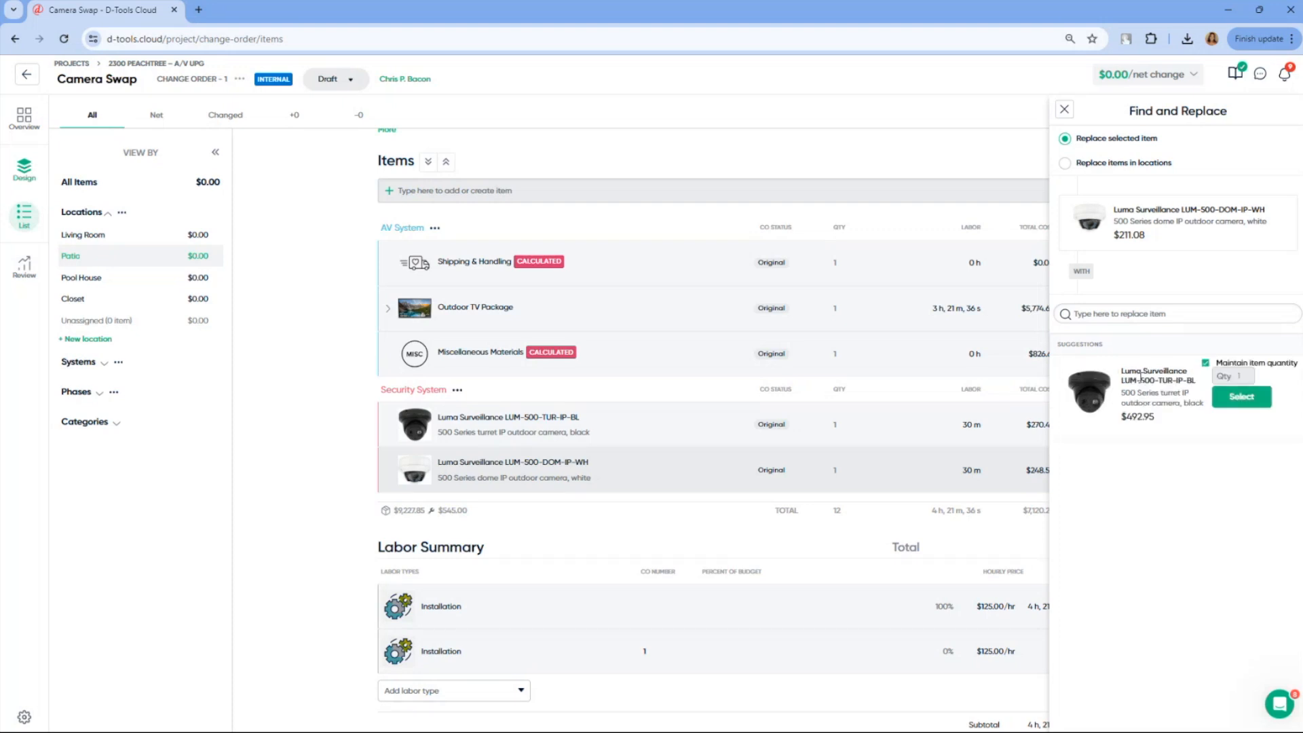
click(1238, 401)
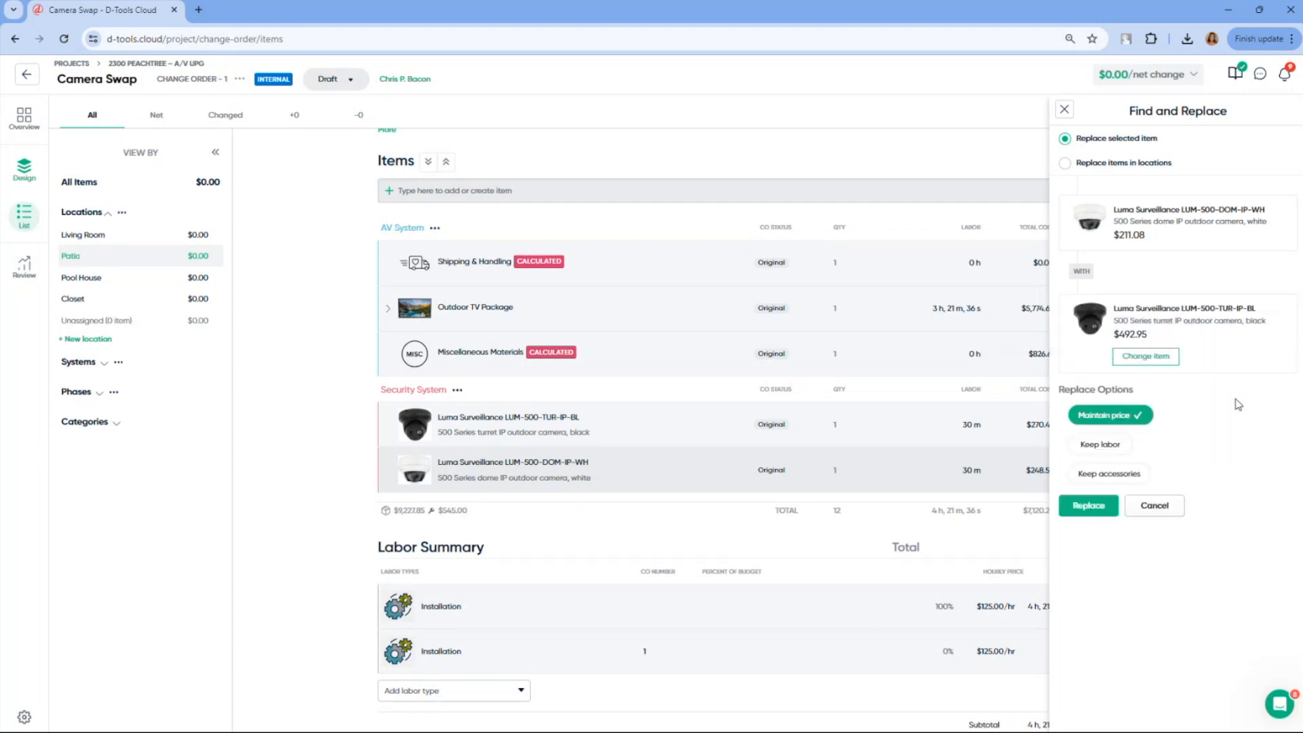
click(1123, 446)
click(1133, 476)
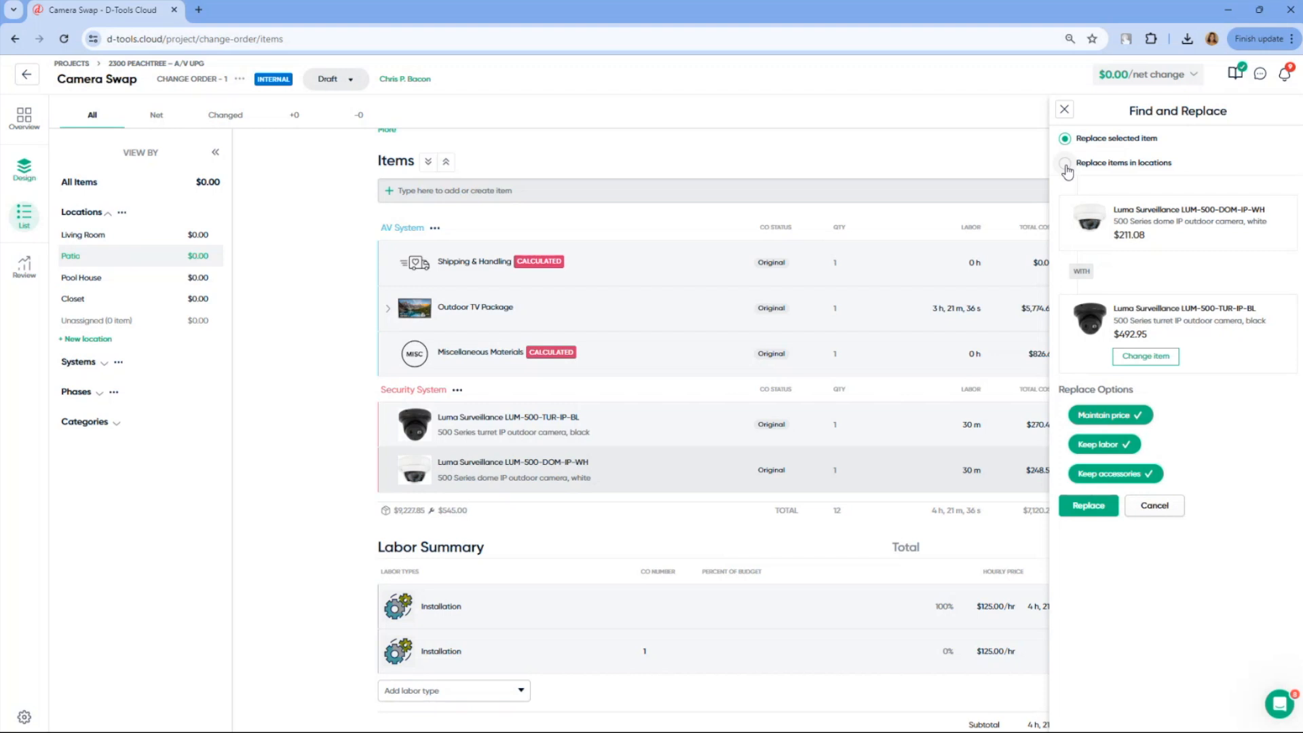
click(1087, 507)
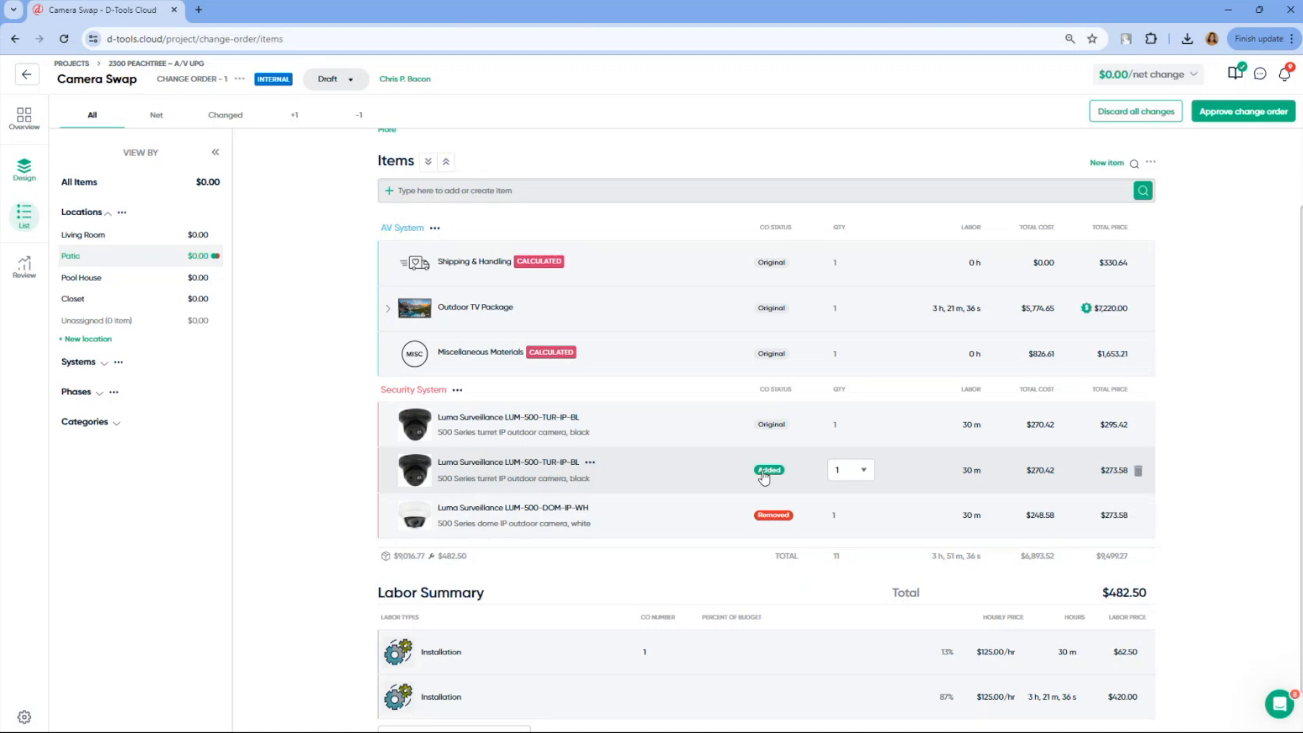
Approve the Camera Swap change order and dismiss the approval notice
click(1242, 118)
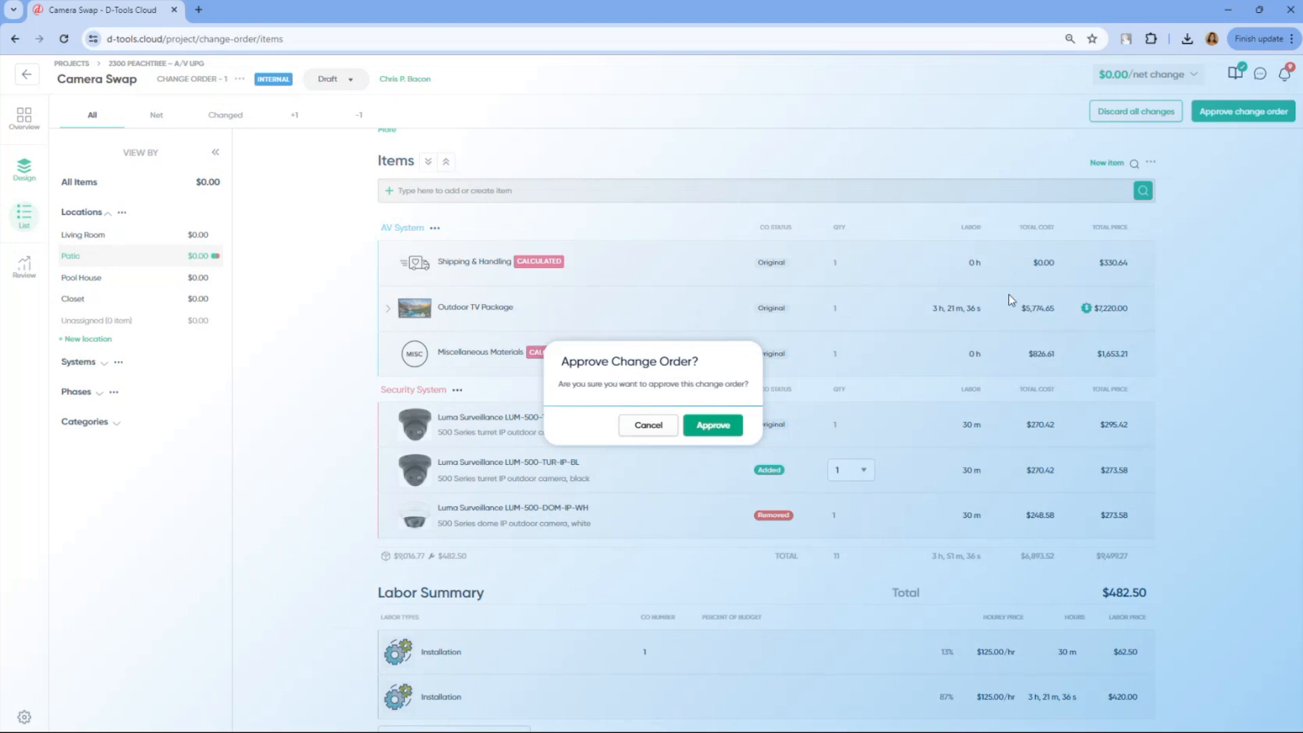
click(726, 424)
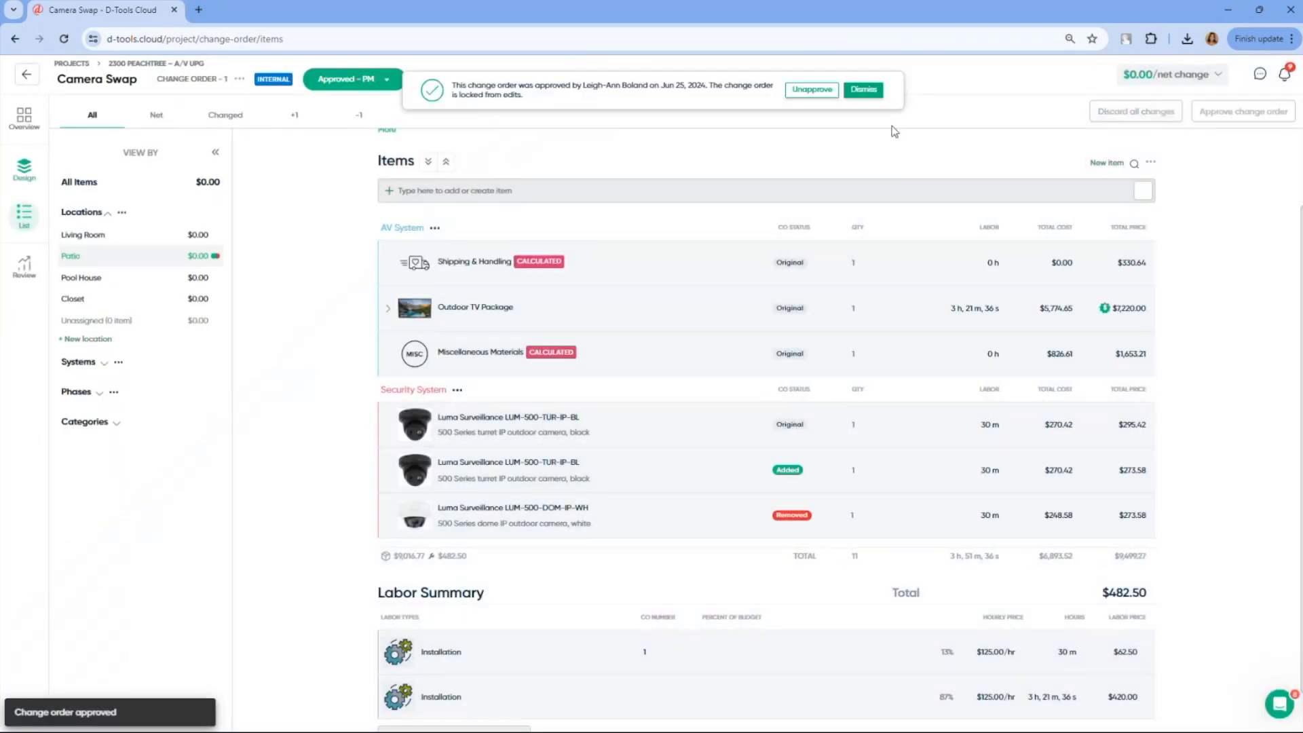
click(865, 90)
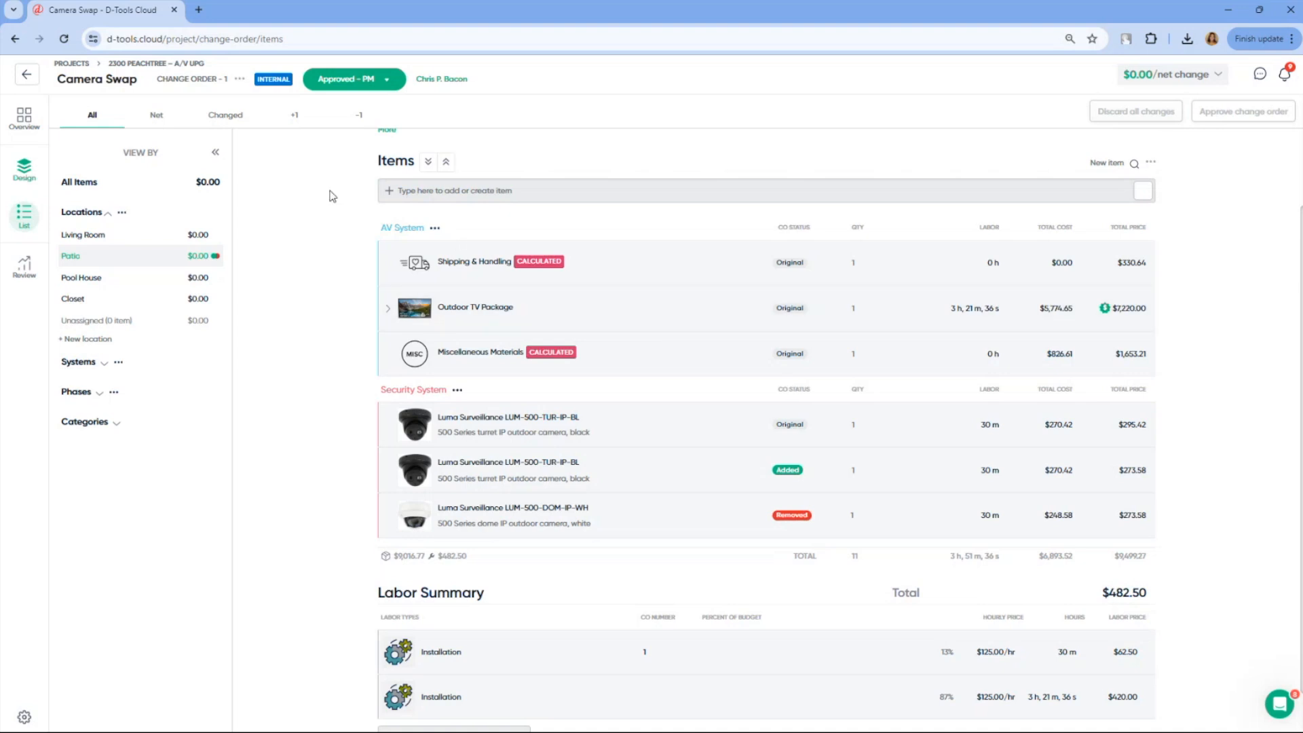
Check both change orders in the project list, review the project's payments, and return to the change orders list
click(27, 75)
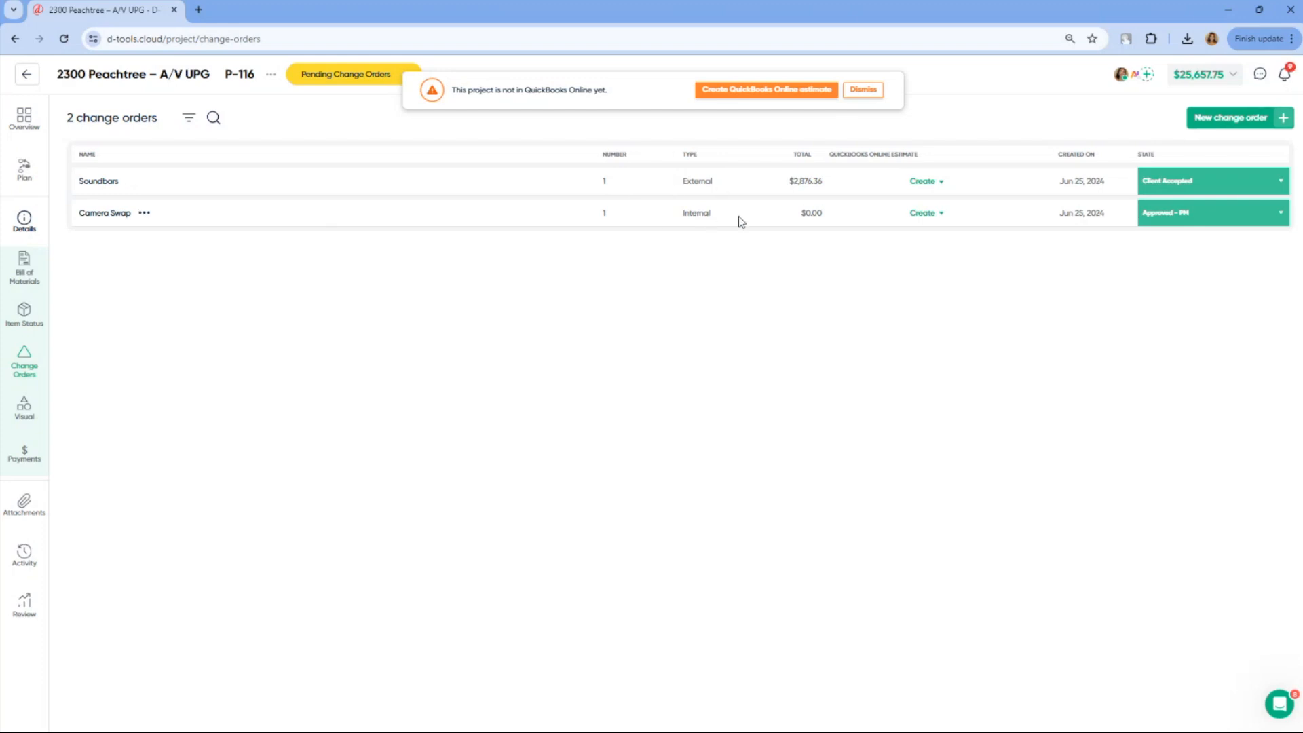
click(35, 460)
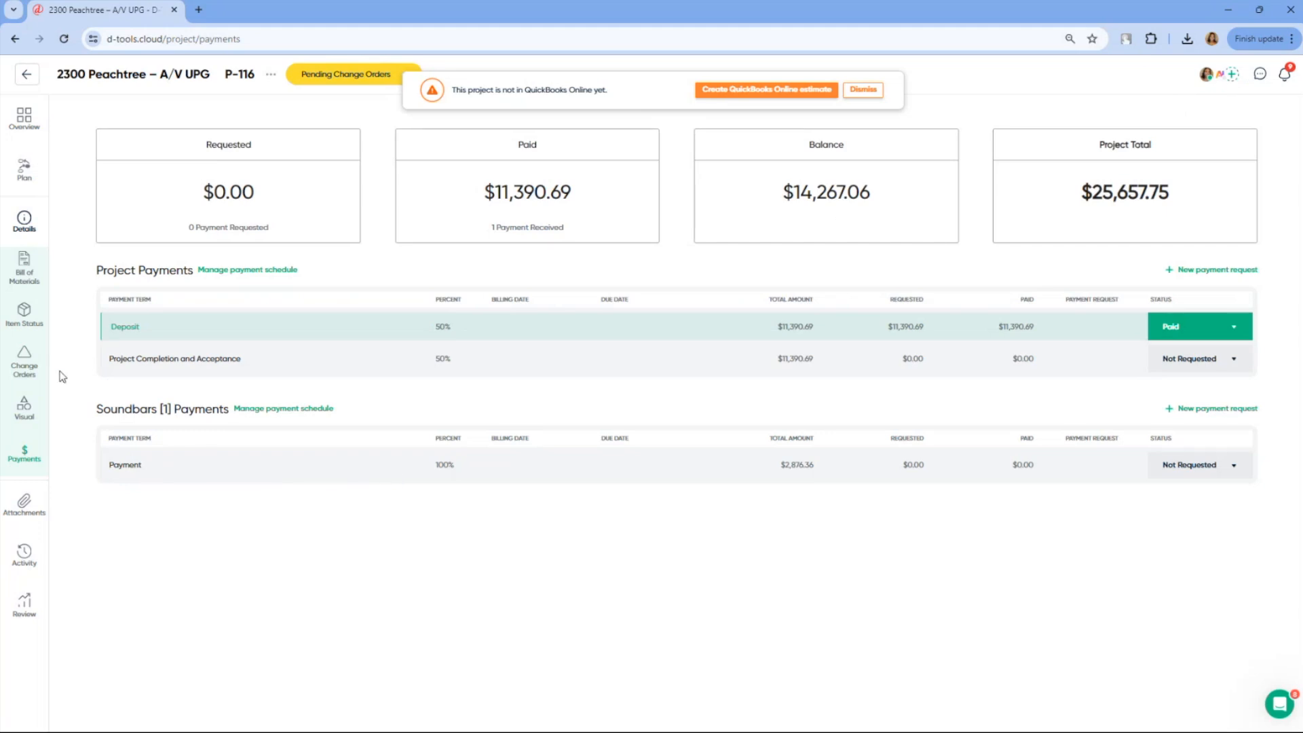
click(38, 378)
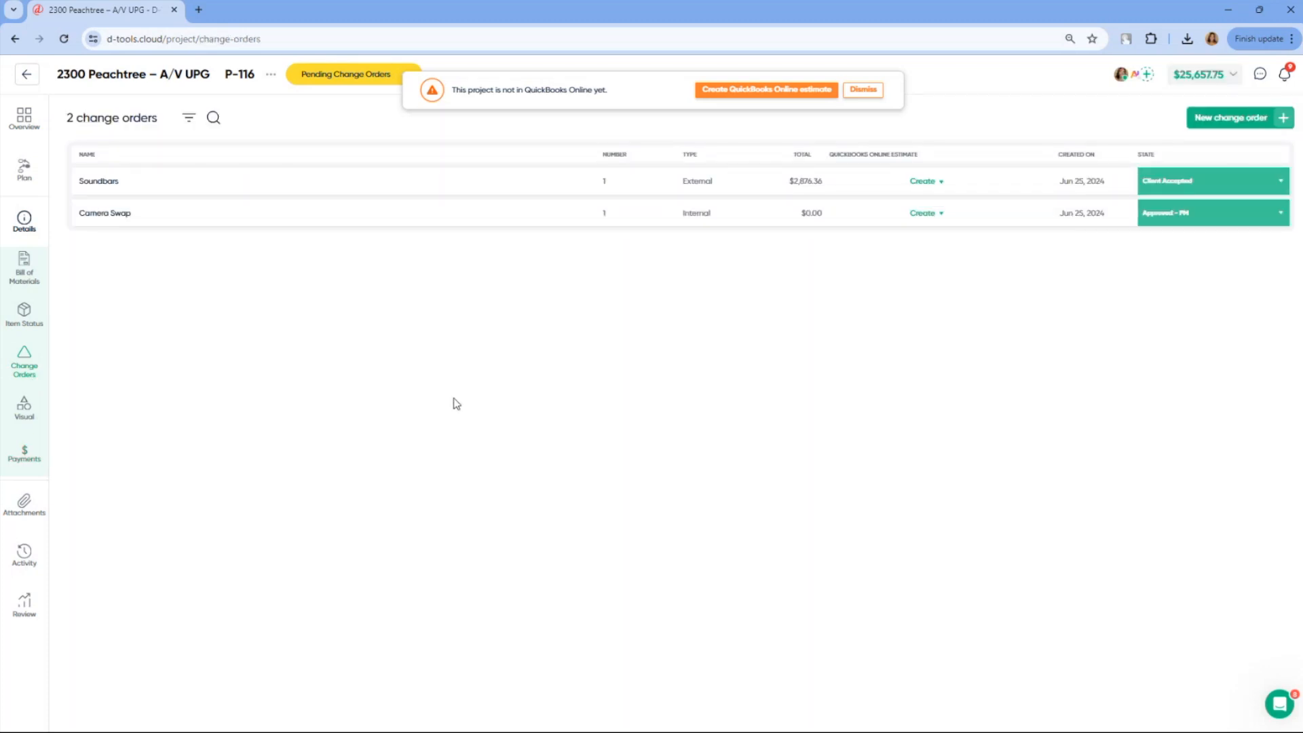
Check the QuickBooks Online estimate options for the Soundbars change order and dismiss the notice about the project missing from QuickBooks Online
click(929, 182)
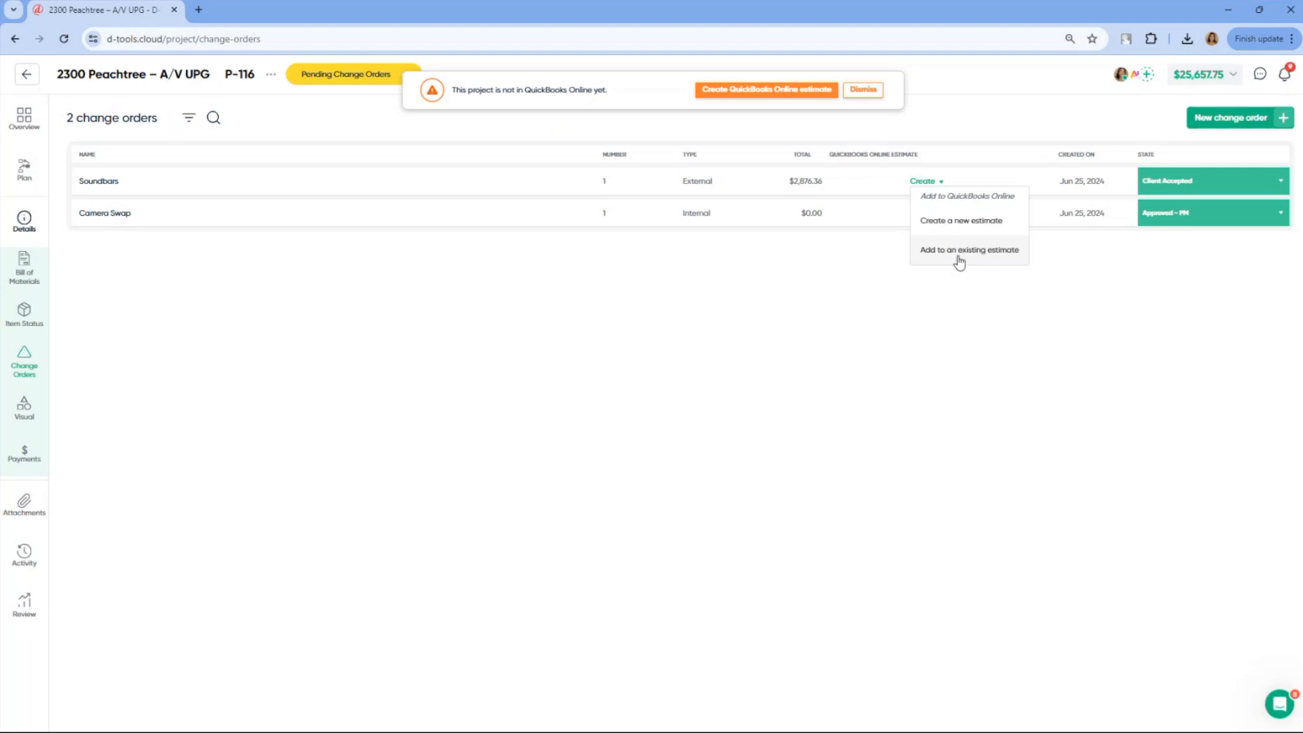
click(812, 286)
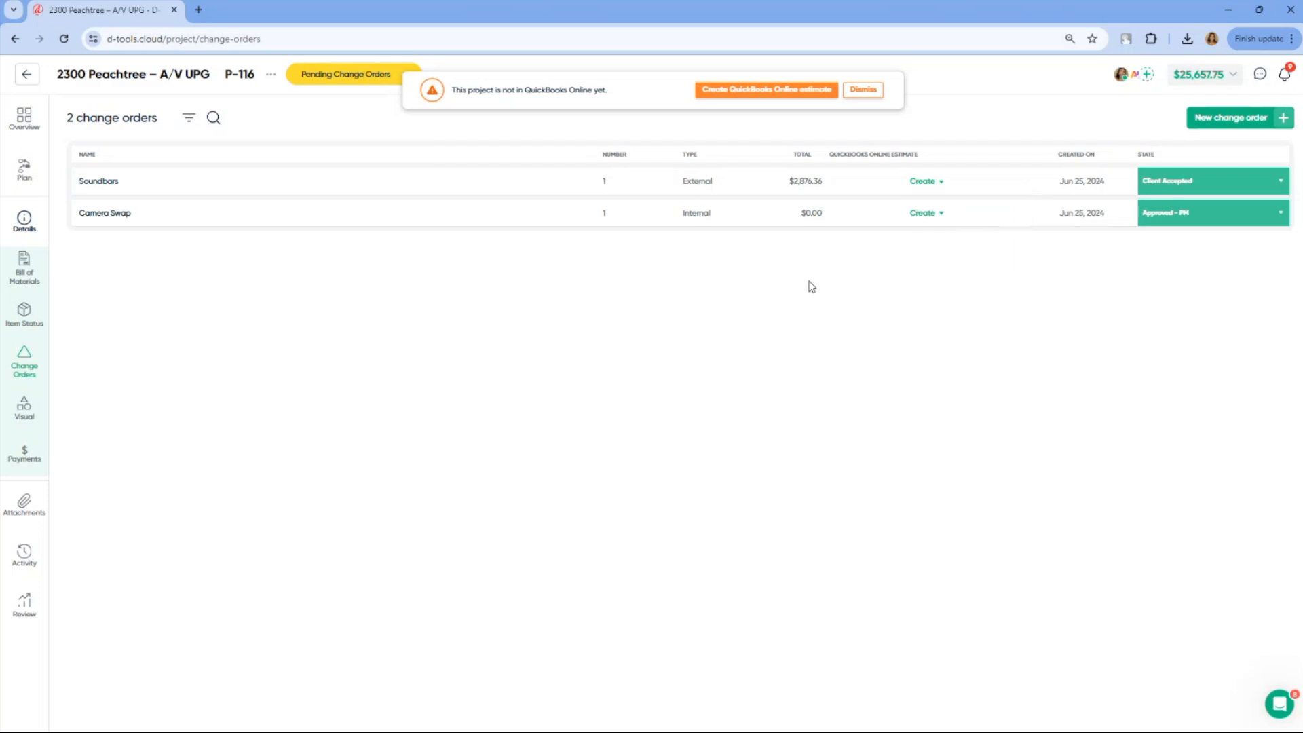
click(863, 91)
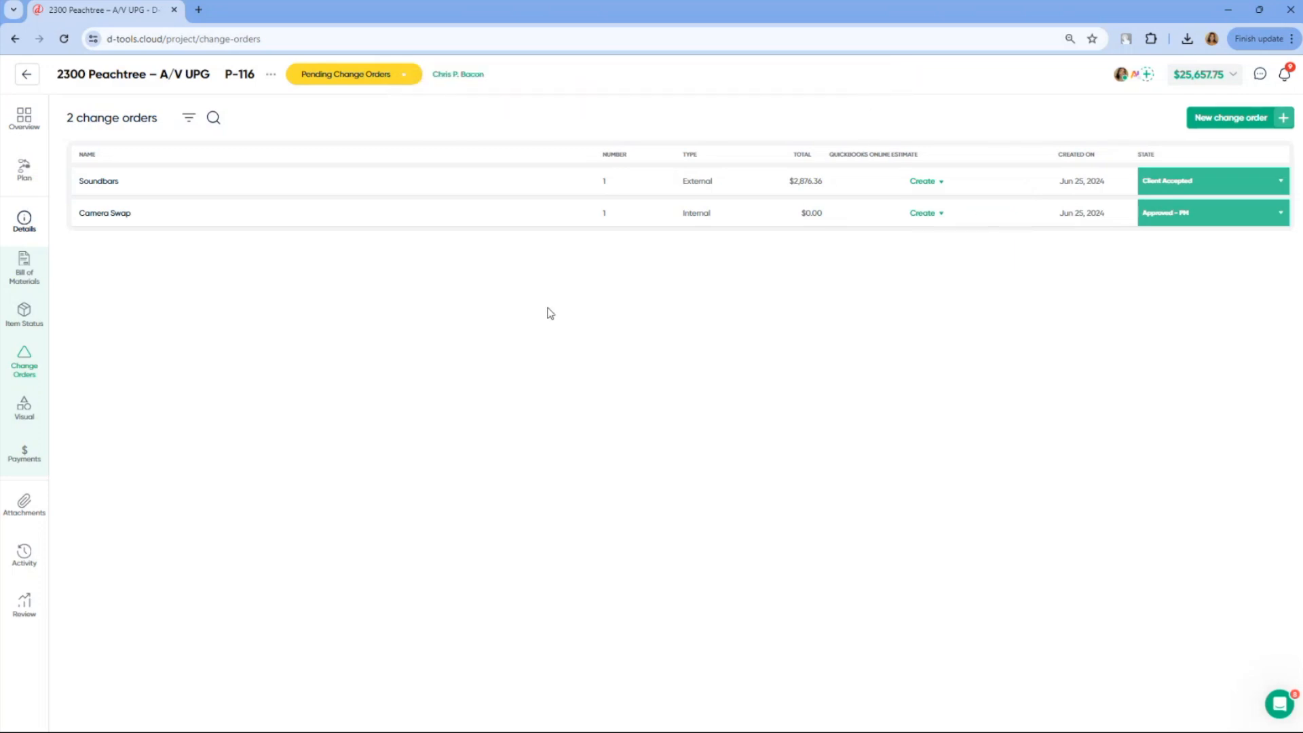
Download the project's current BOM as a PDF and open the downloaded file
click(271, 76)
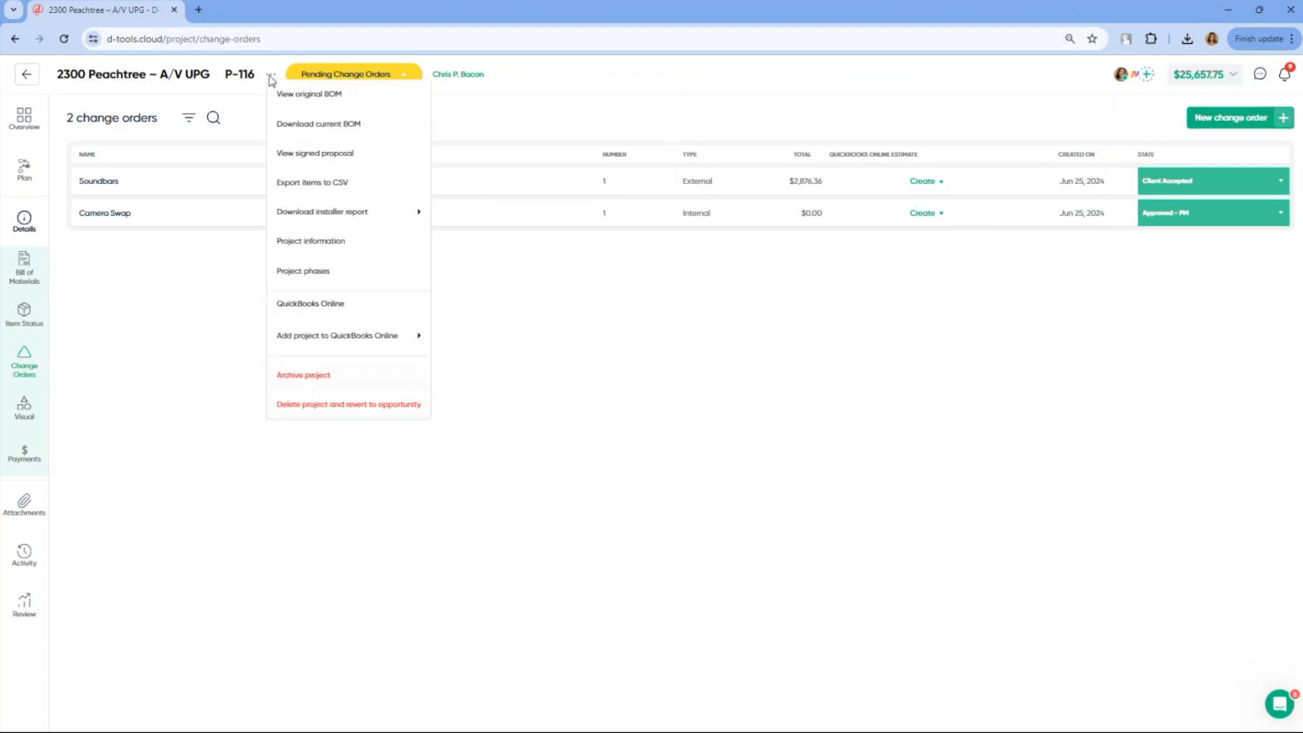
click(336, 131)
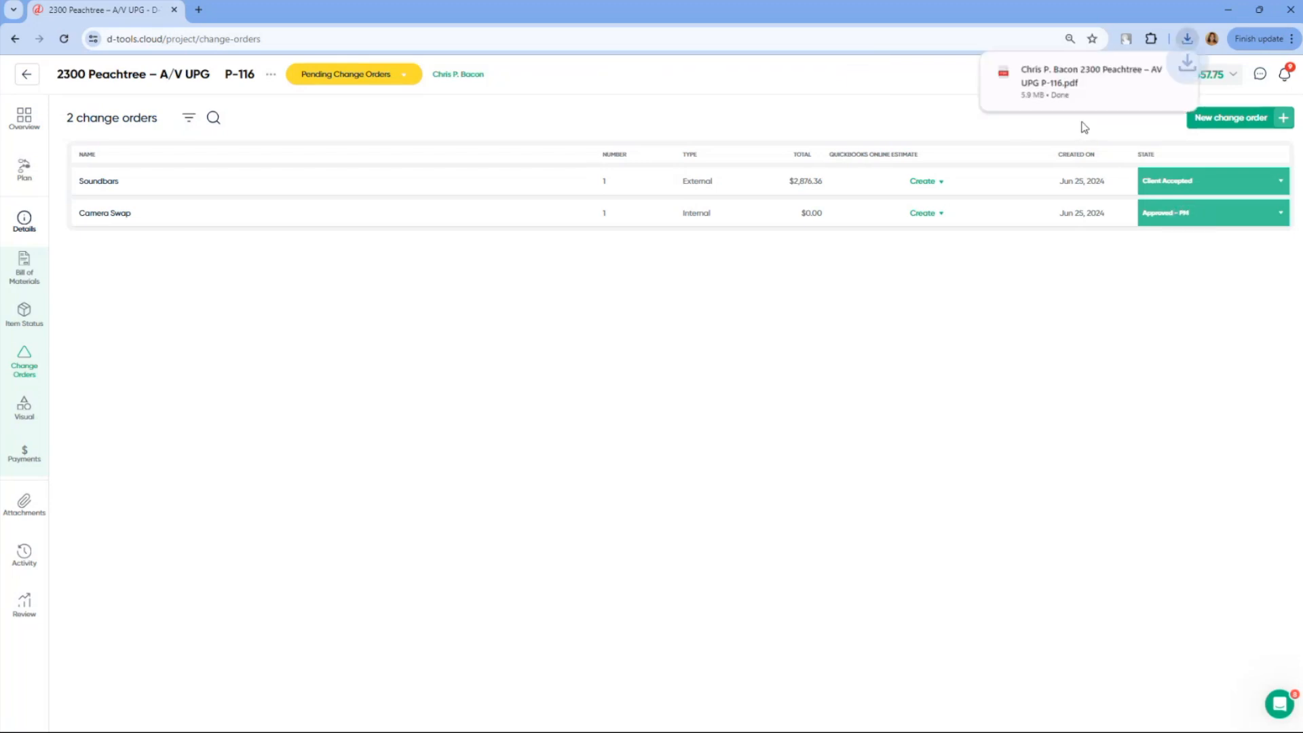
click(1084, 87)
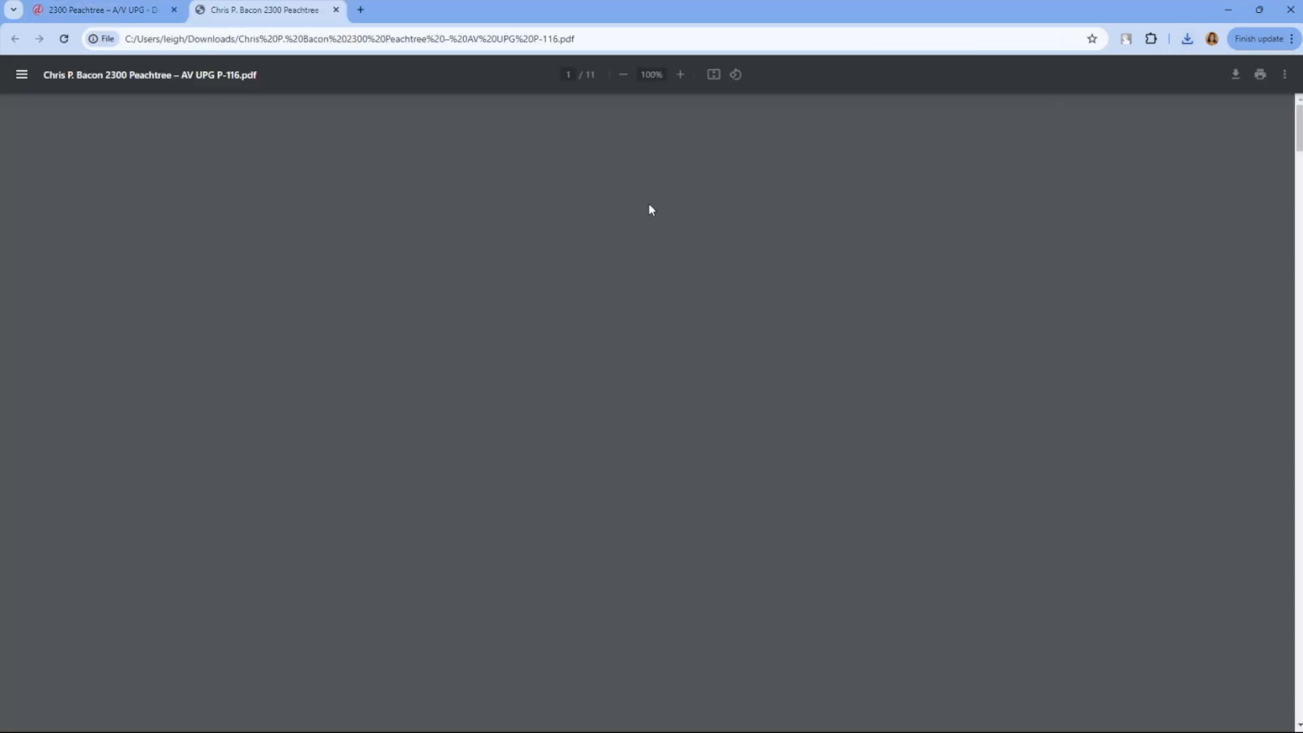
Review the BOM PDF for change order items by location and the payment terms, and return to the project's change orders list
scroll(781, 347, down, 10)
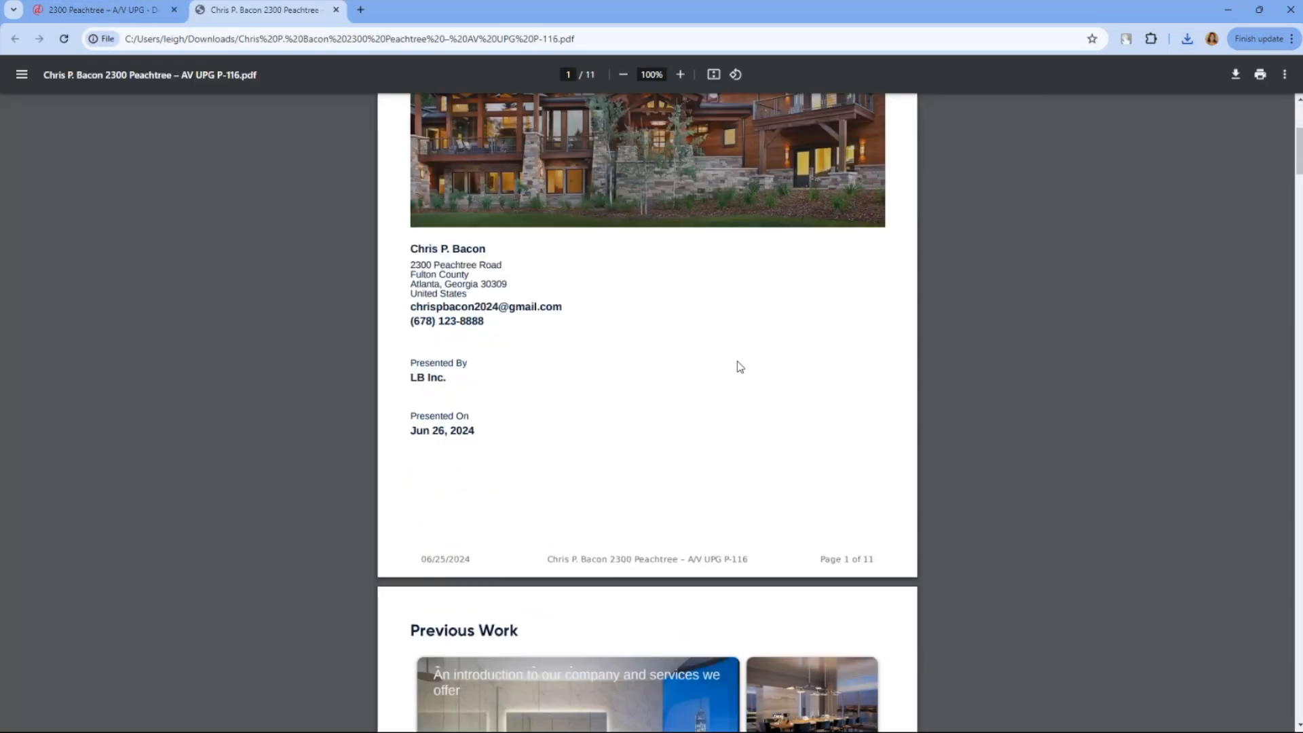
scroll(731, 377, down, 15)
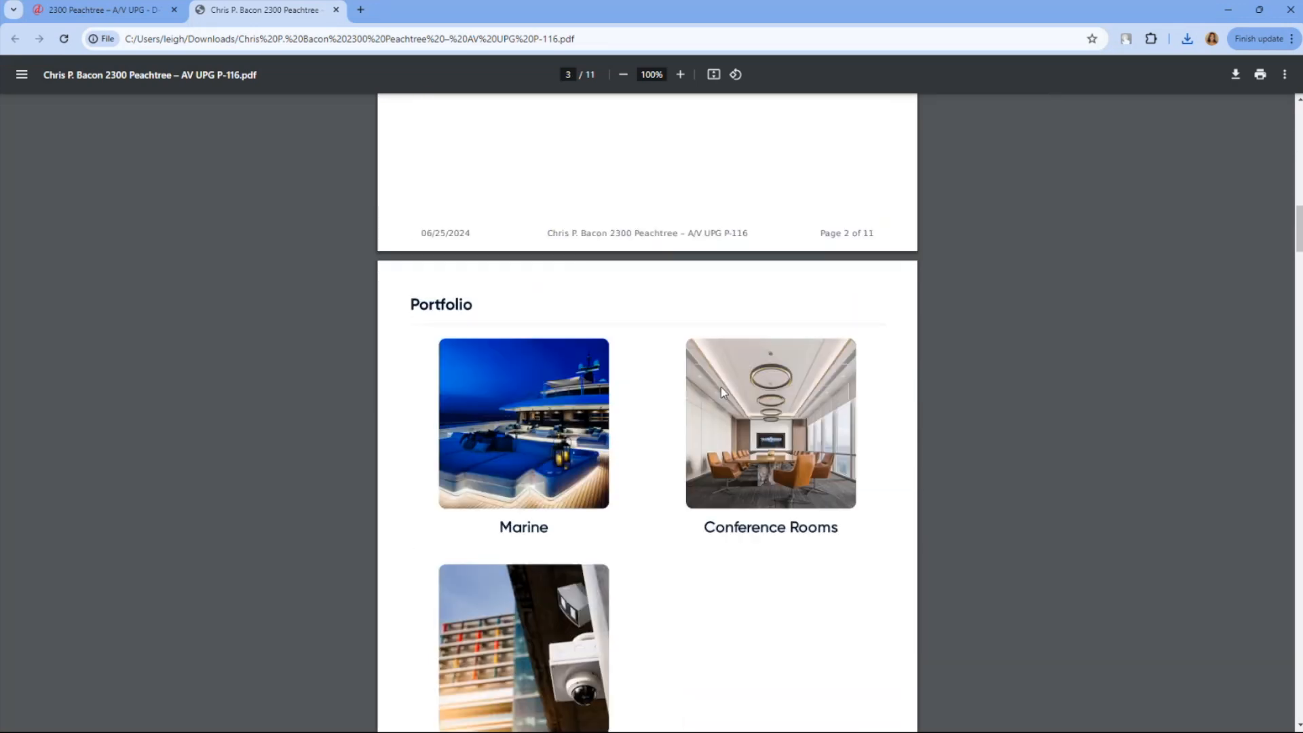
scroll(720, 385, down, 18)
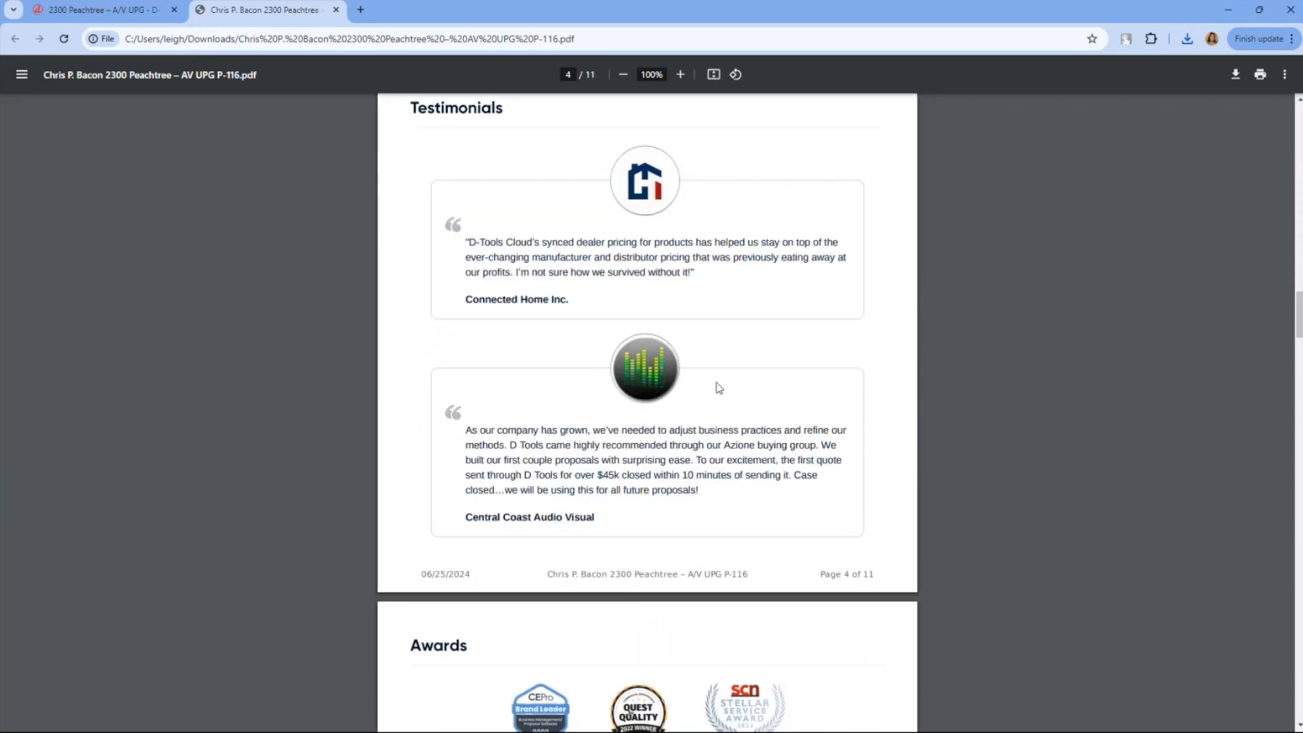
scroll(719, 388, down, 12)
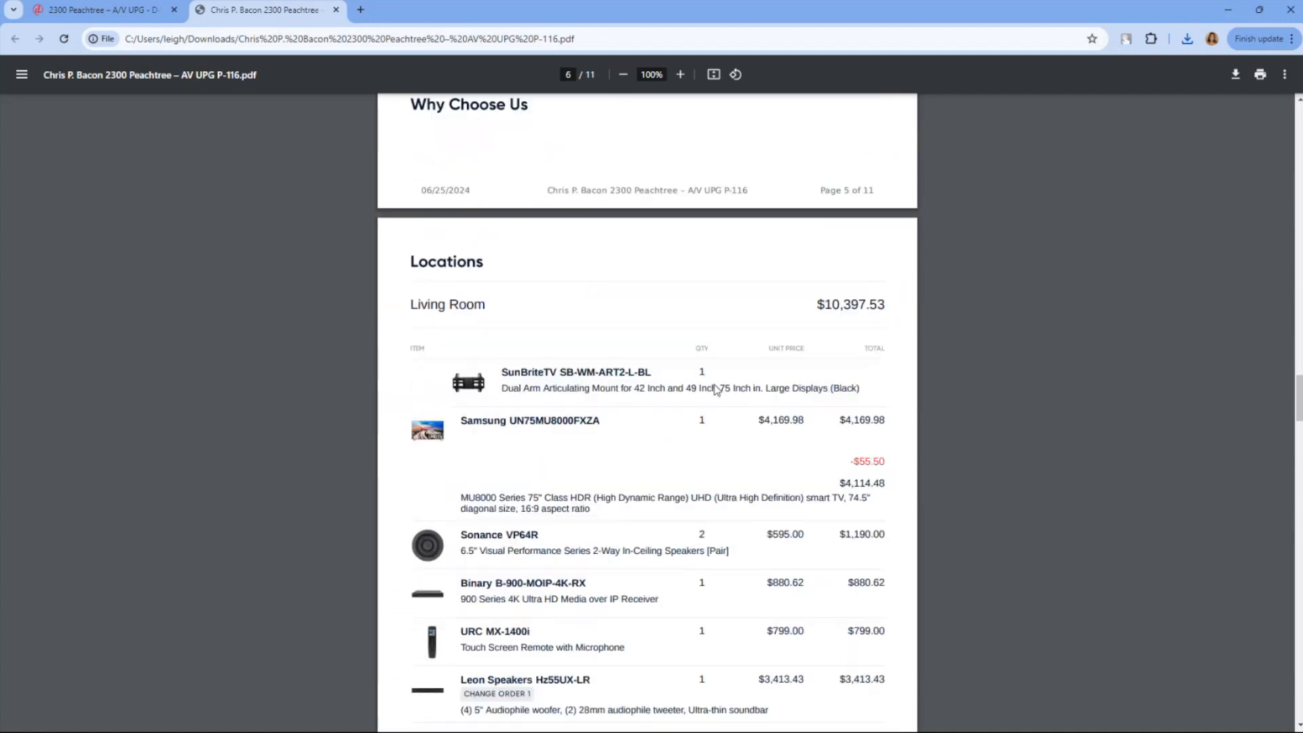
scroll(714, 384, down, 3)
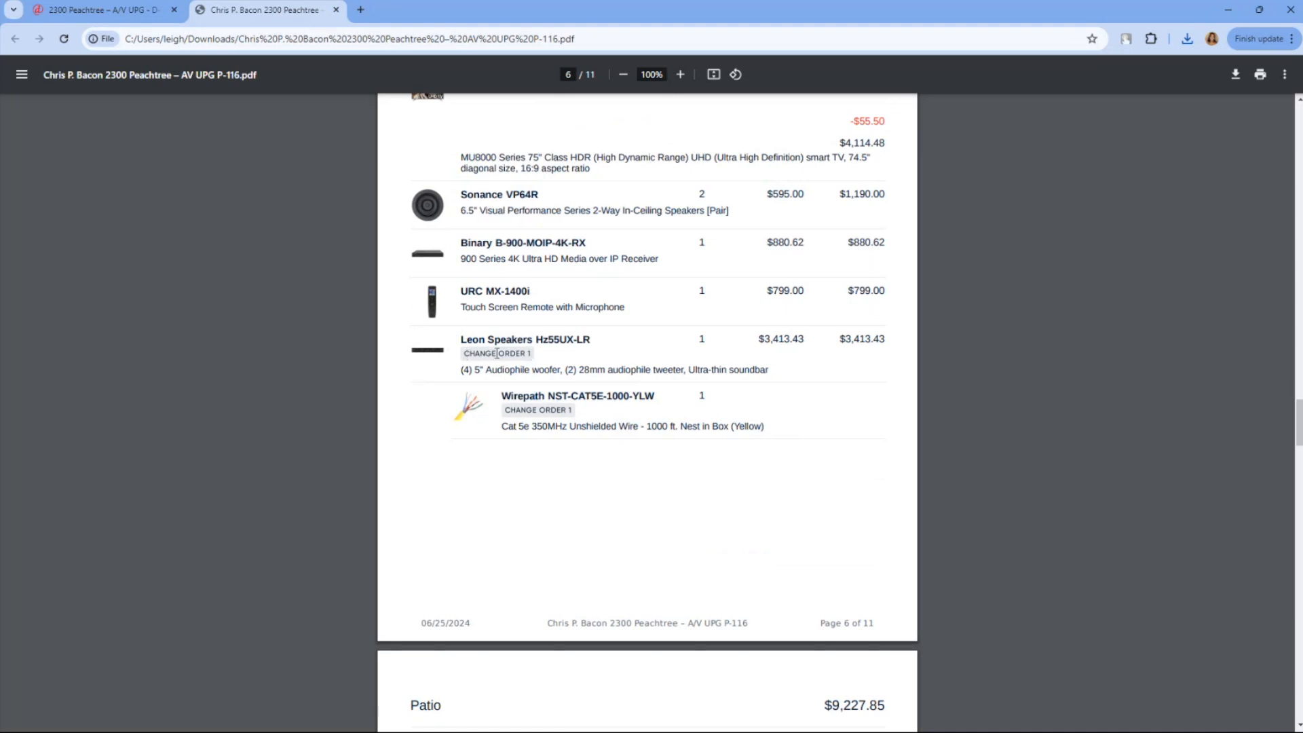
scroll(530, 352, down, 3)
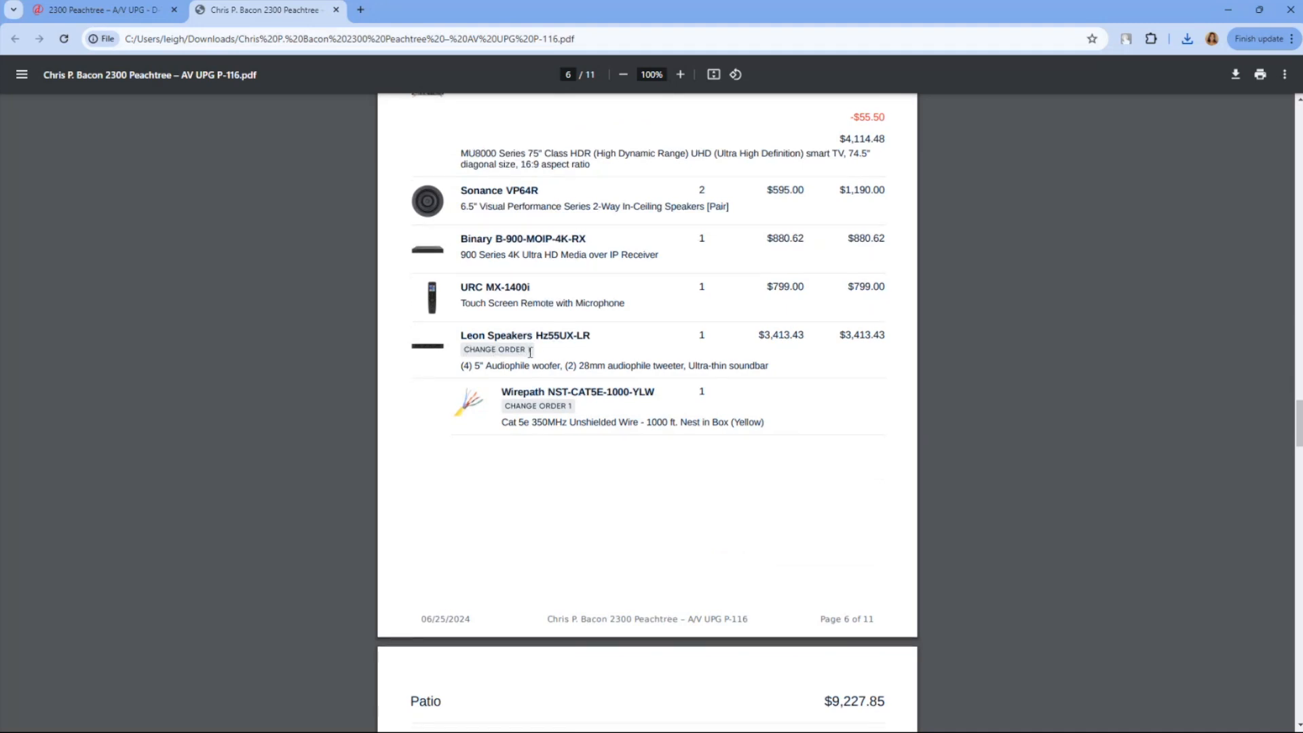
scroll(530, 352, down, 10)
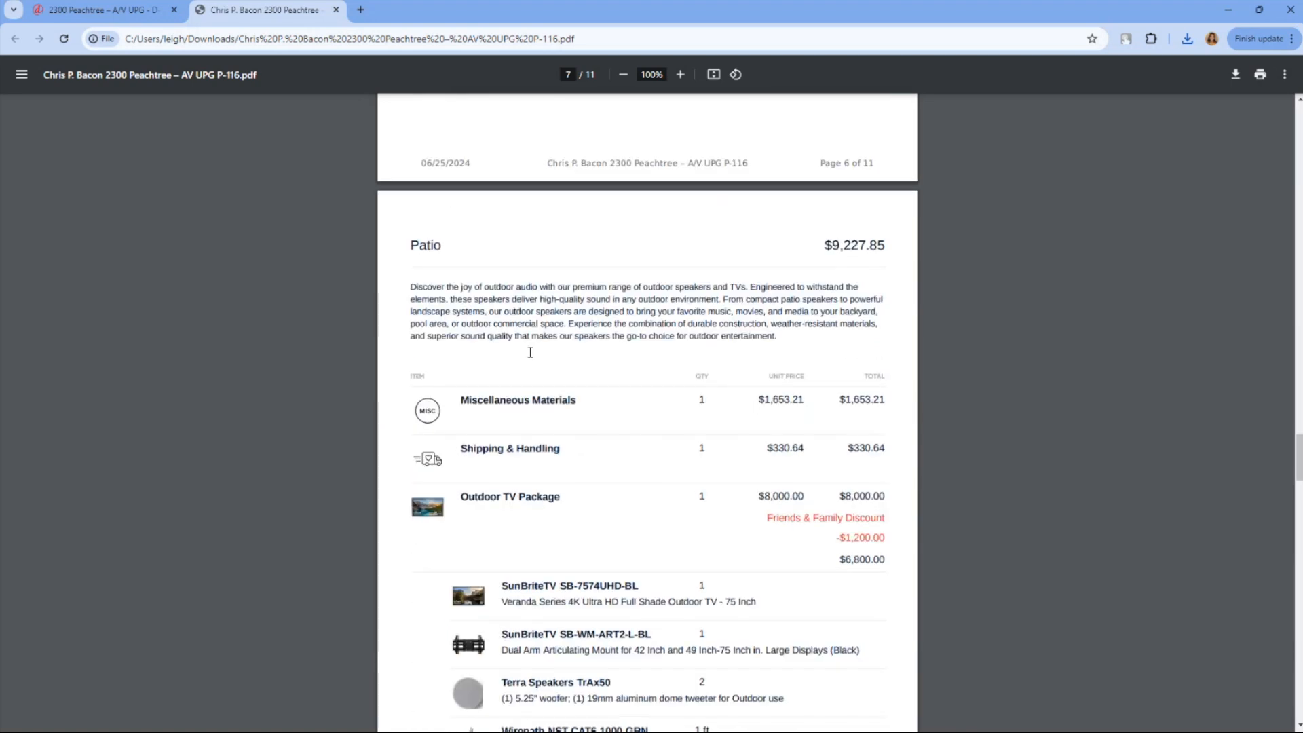
scroll(530, 353, down, 2)
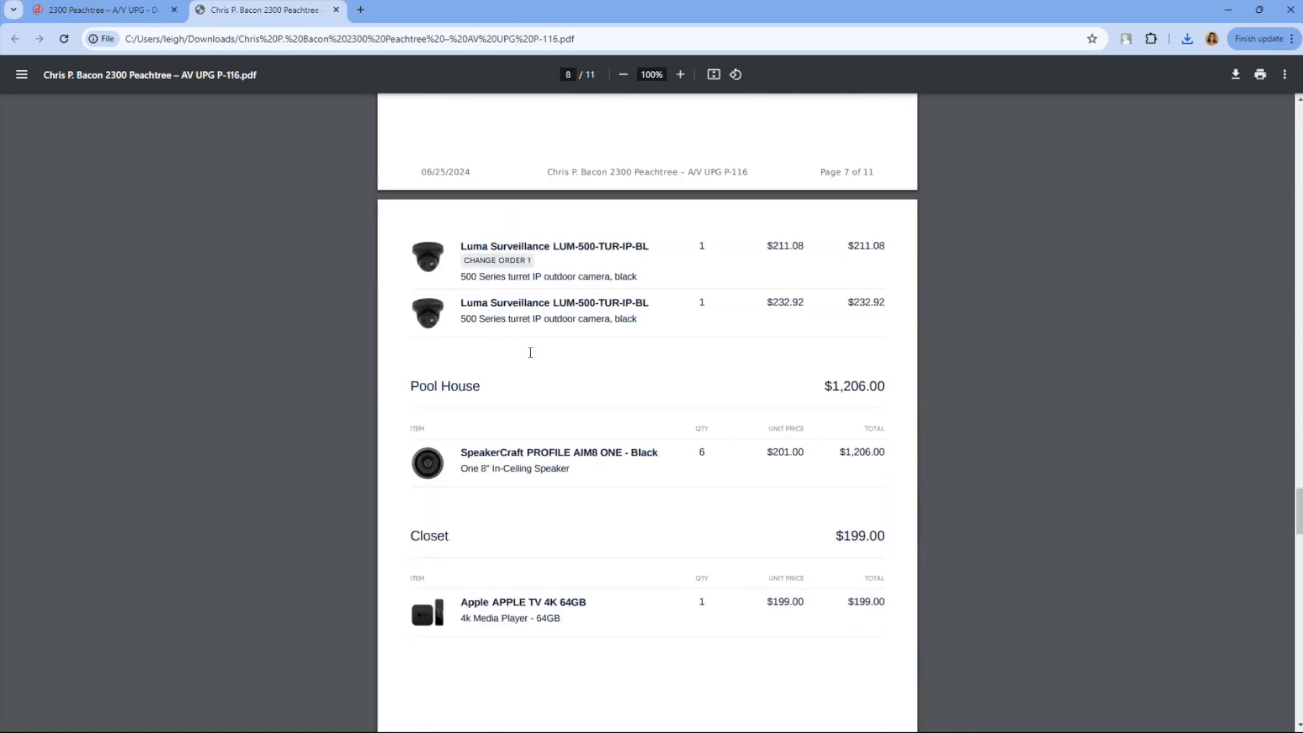
scroll(554, 273, down, 12)
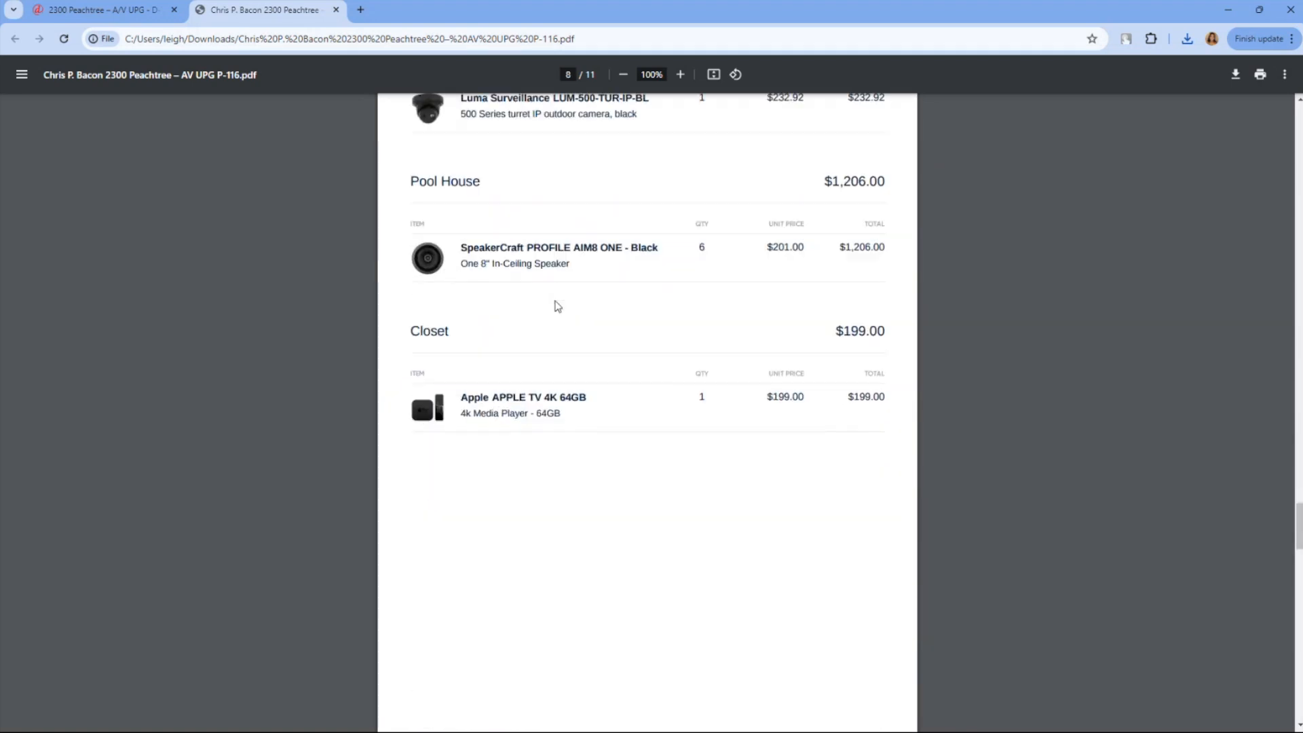
scroll(556, 323, down, 9)
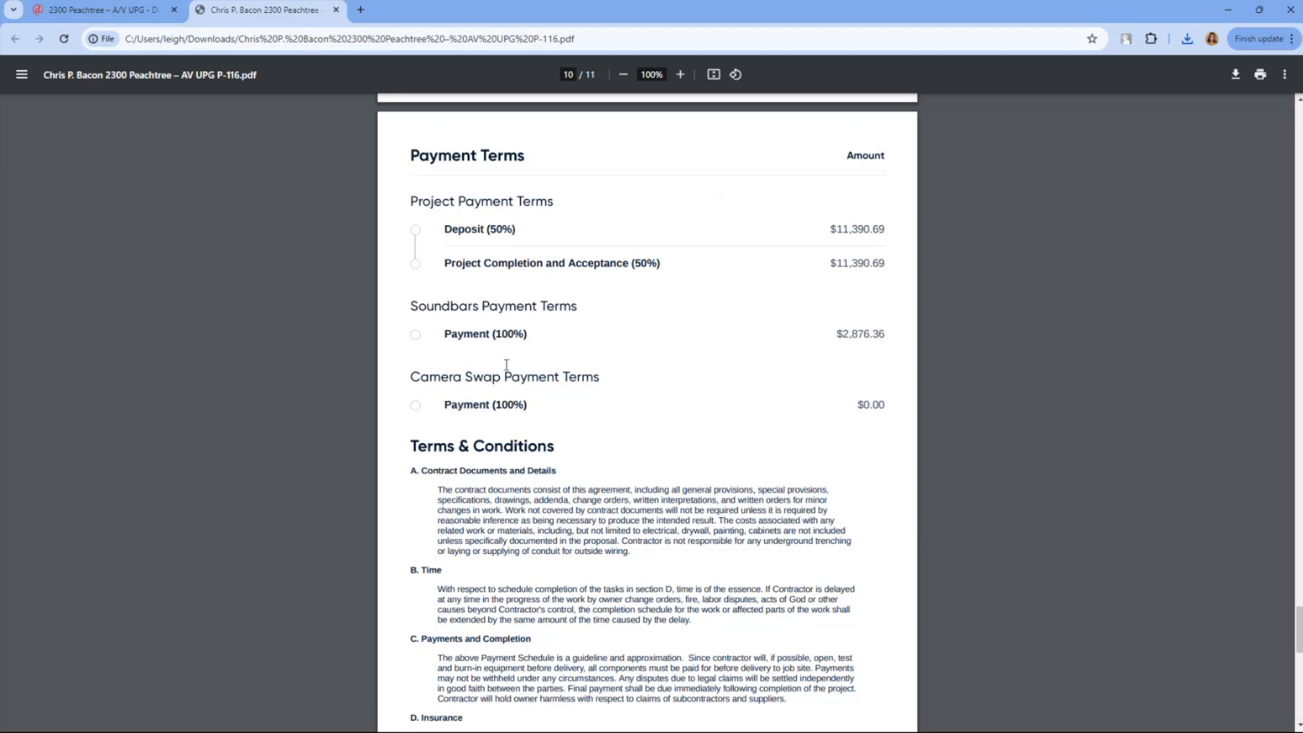
click(131, 18)
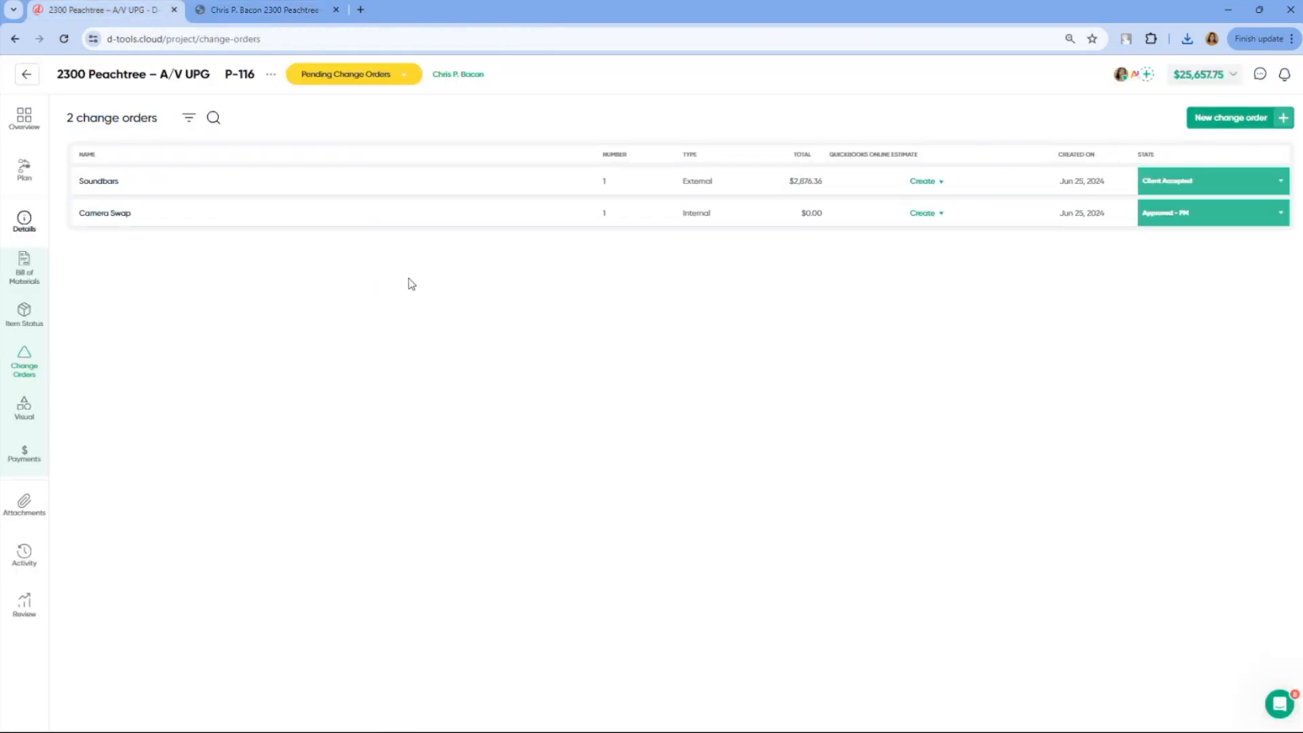